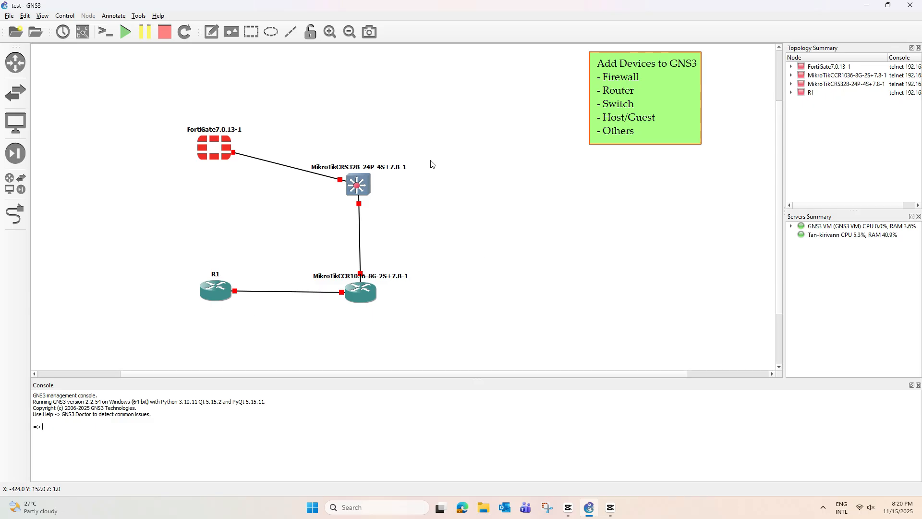
# Step: Select all four topology devices and open File Explorer at This PC's drives
pyautogui.moveTo(143, 102); pyautogui.dragTo(462, 359)
pyautogui.click(482, 517)
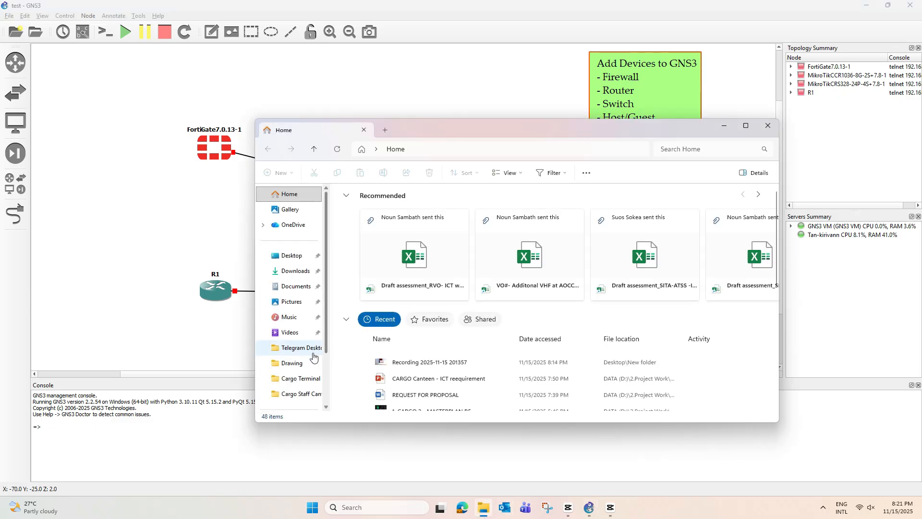
pyautogui.scroll(-3, 298, 363)
pyautogui.click(291, 345)
# Step: Browse to DATA (D:) > GNS3 Working > Images > CheckPoint_FW, then return to GNS3
pyautogui.doubleClick(524, 216)
pyautogui.doubleClick(378, 233)
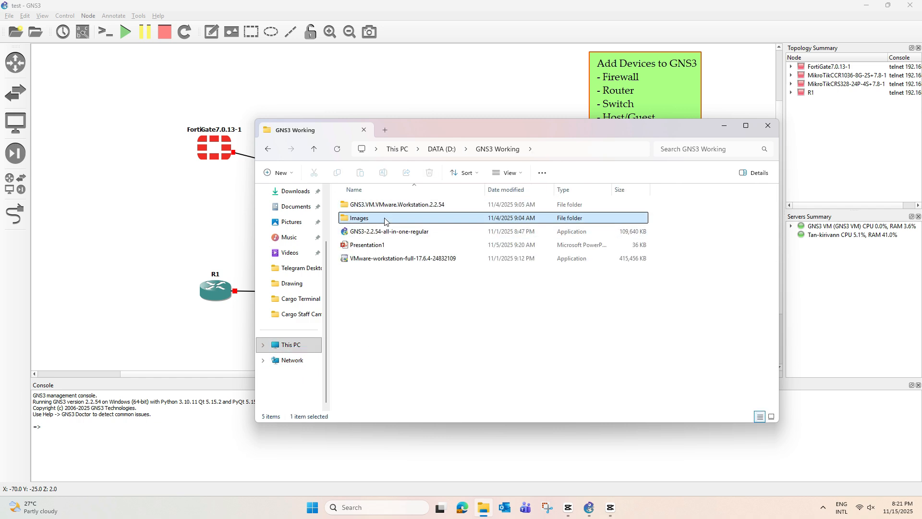
pyautogui.doubleClick(384, 218)
pyautogui.doubleClick(390, 205)
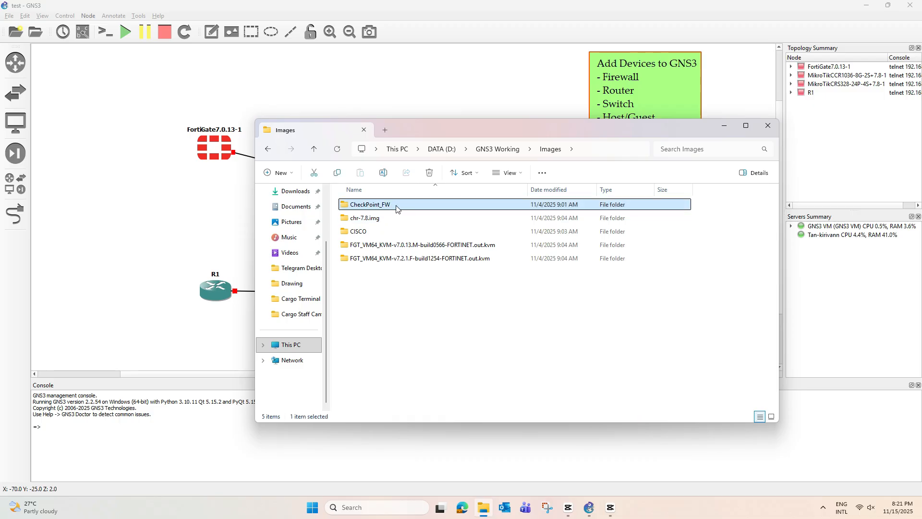
pyautogui.moveTo(552, 127); pyautogui.dragTo(567, 122)
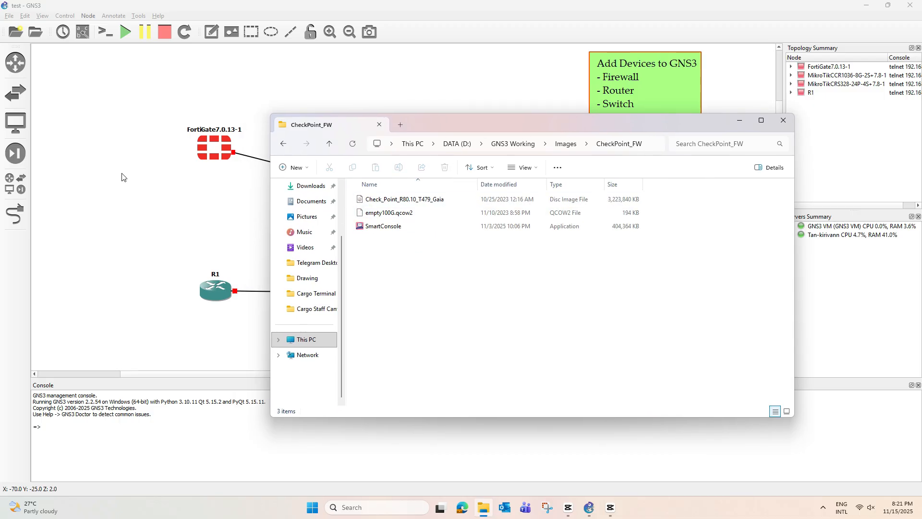
pyautogui.click(109, 169)
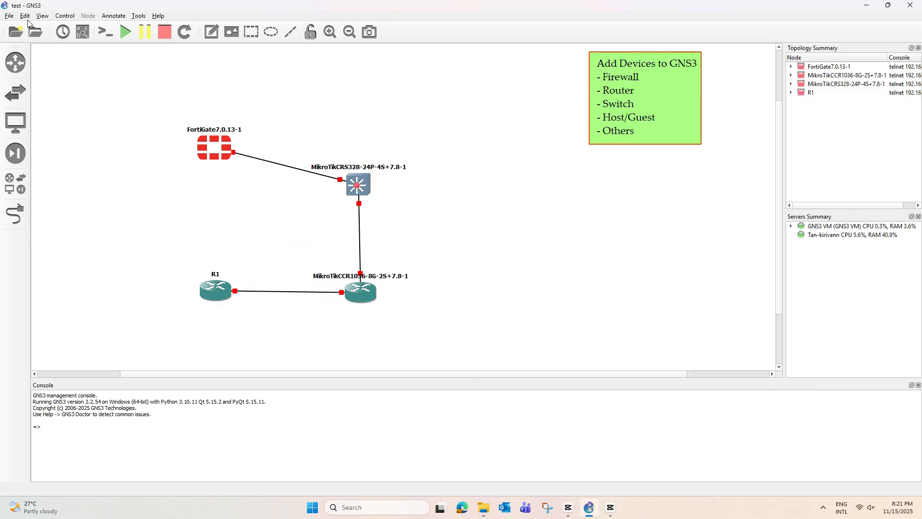
# Step: From the security device templates, start a new template and choose Checkpoint GAiA under Firewalls
pyautogui.click(16, 153)
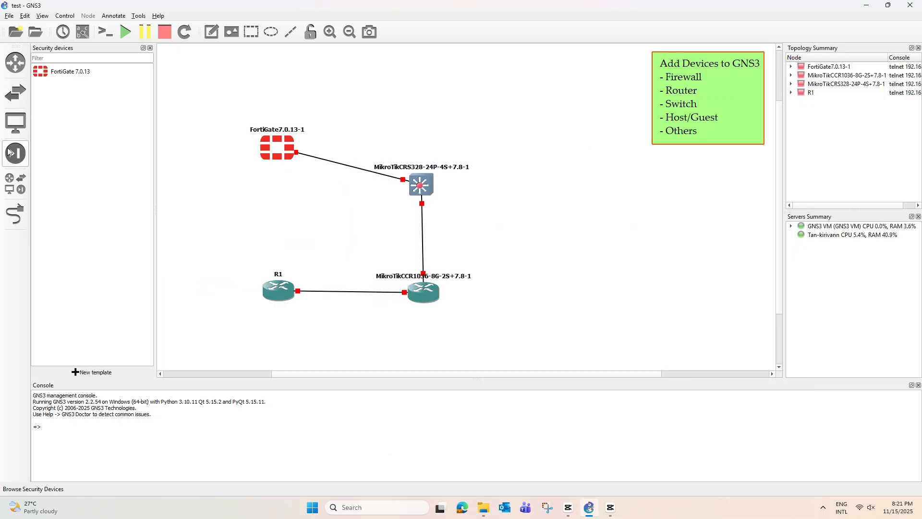
pyautogui.click(94, 372)
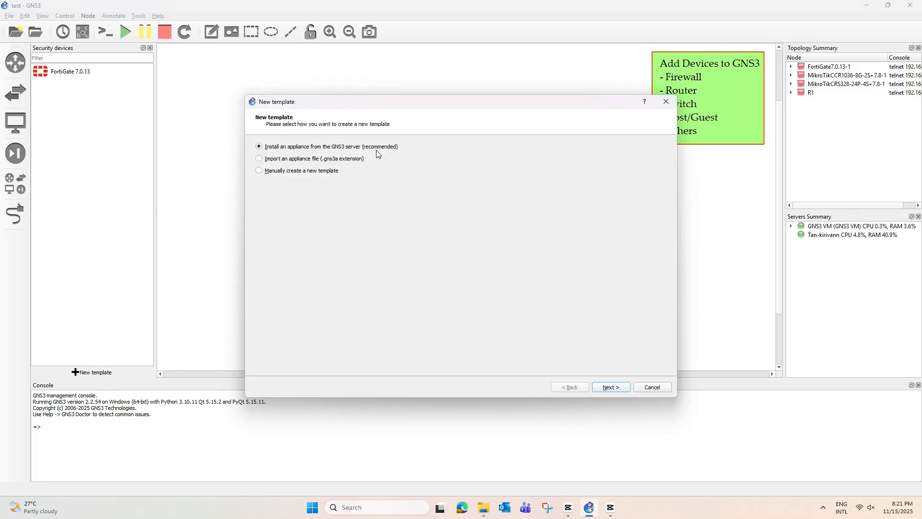
pyautogui.click(613, 388)
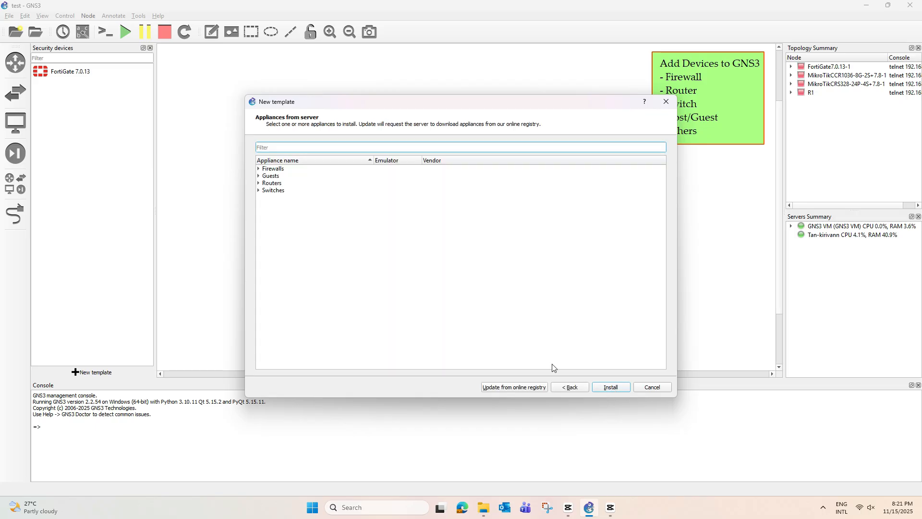
pyautogui.click(259, 169)
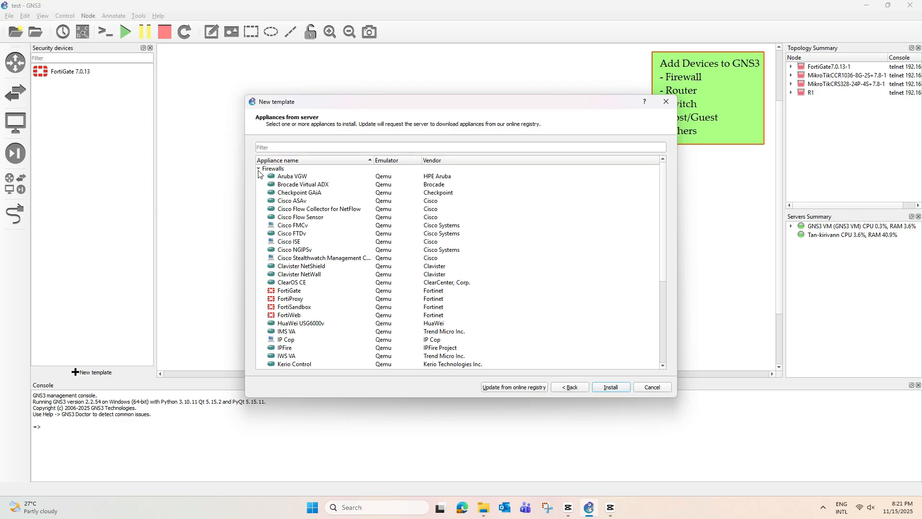
pyautogui.click(314, 195)
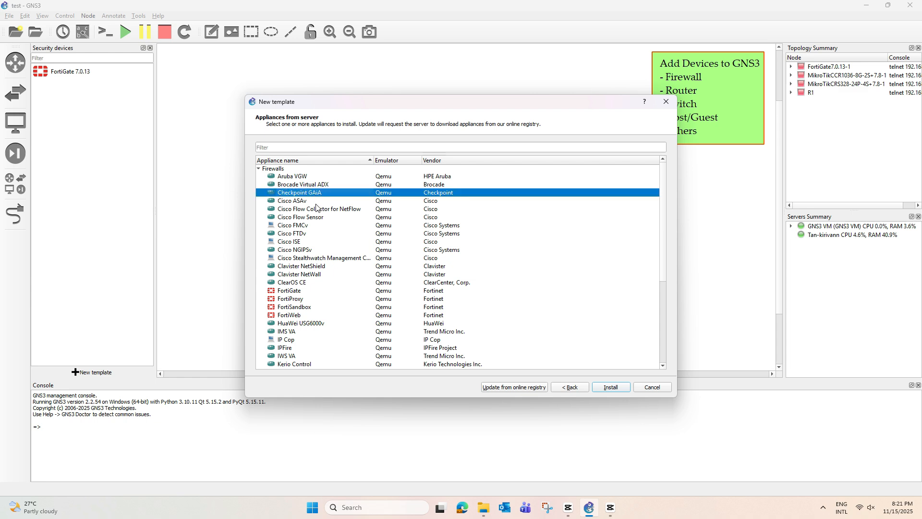
pyautogui.click(610, 387)
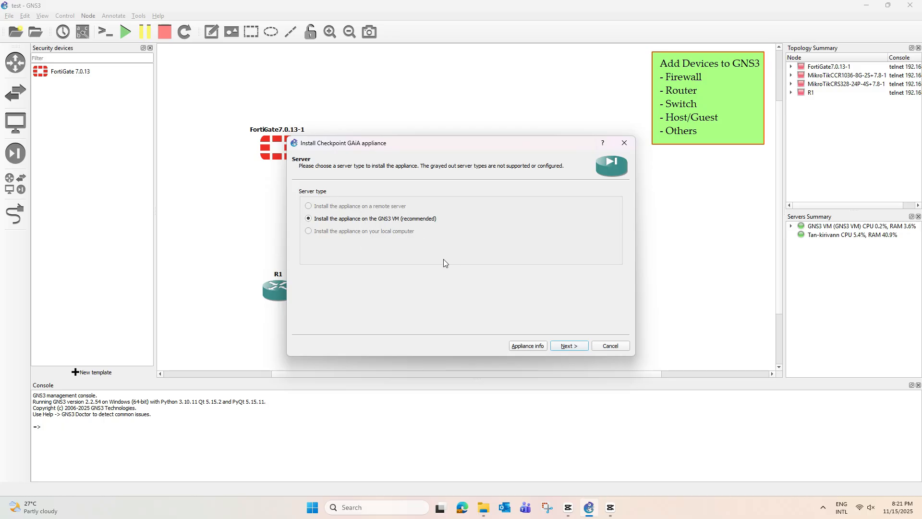
# Step: Keep the GNS3 VM server and default Qemu binary, select the R80.10 iso entry, and recall the CheckPoint_FW folder
pyautogui.click(574, 346)
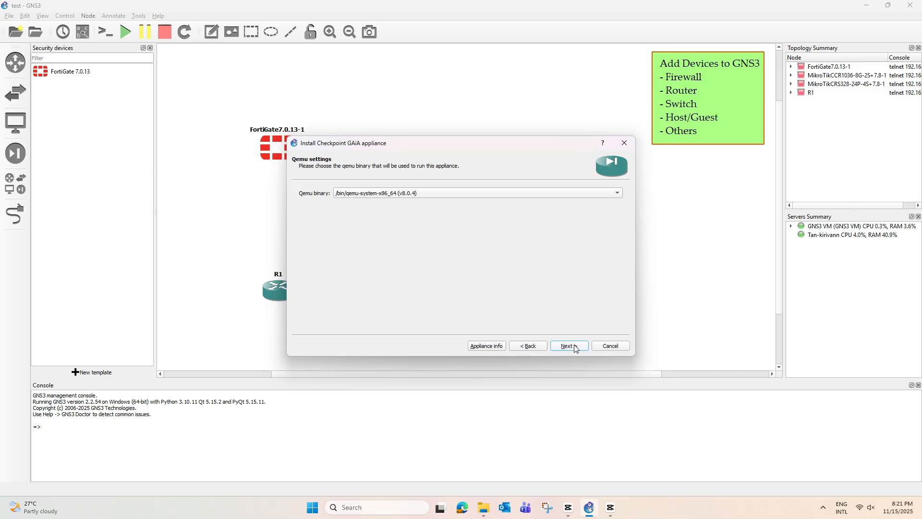
pyautogui.click(572, 345)
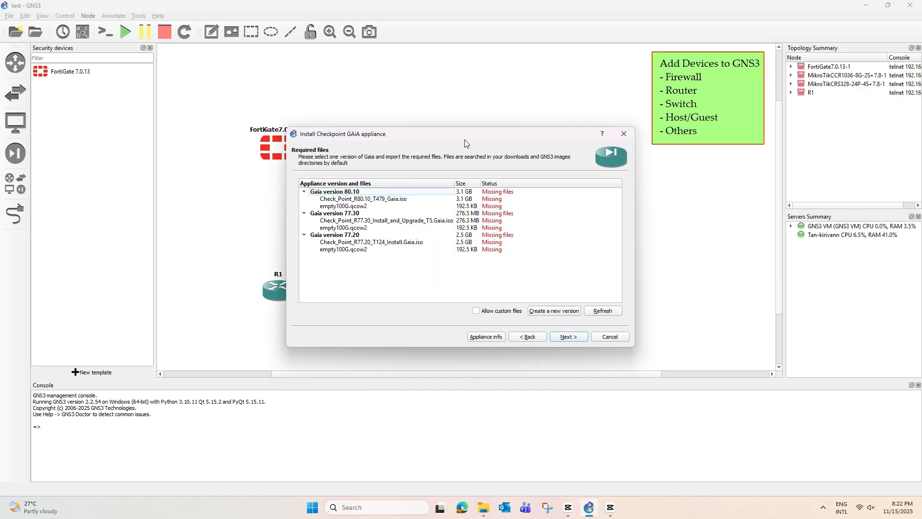
pyautogui.moveTo(465, 144); pyautogui.dragTo(458, 85)
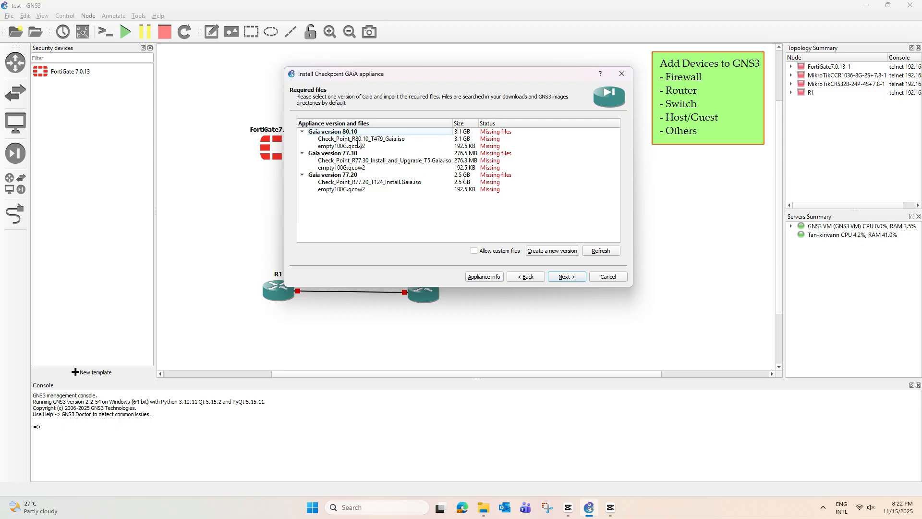
pyautogui.click(392, 140)
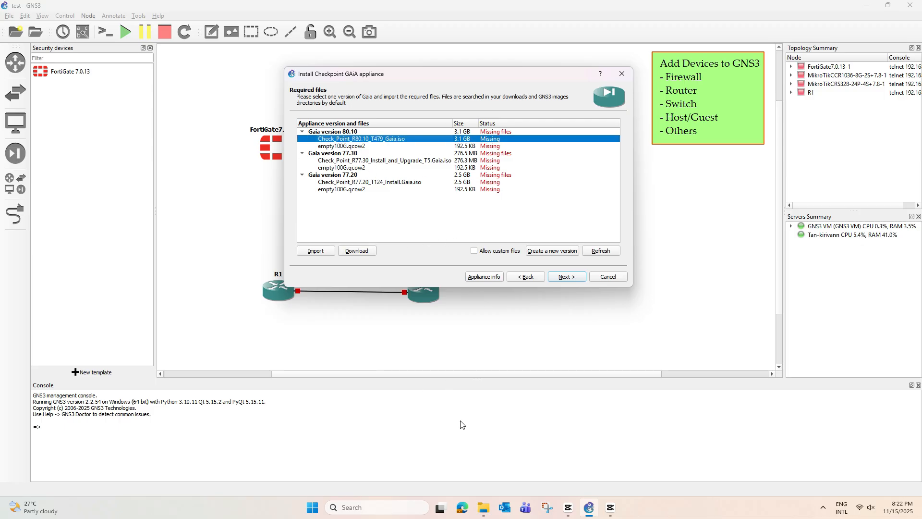
pyautogui.click(483, 507)
# Step: Locate Check_Point_R80.10_T479_Gaia in the CheckPoint_FW folder and reselect the installer's R80.10 iso entry
pyautogui.moveTo(528, 124); pyautogui.dragTo(785, 150)
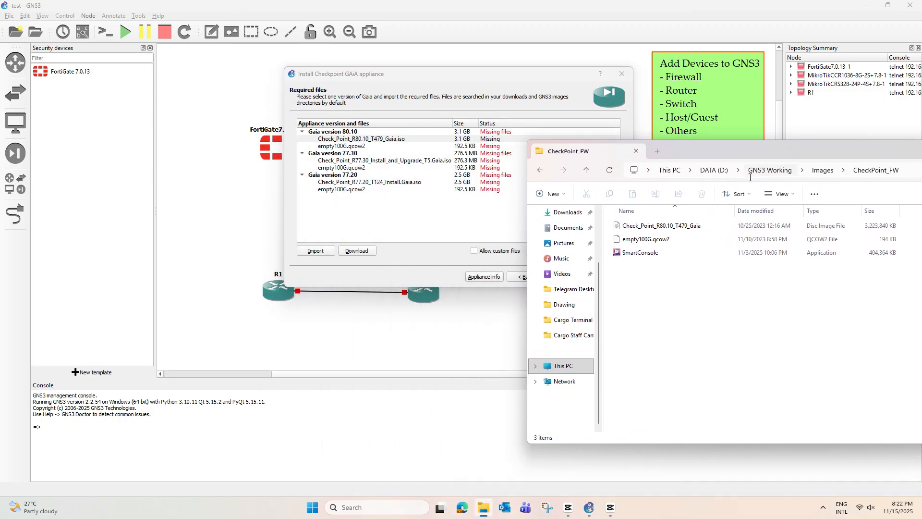
pyautogui.click(663, 232)
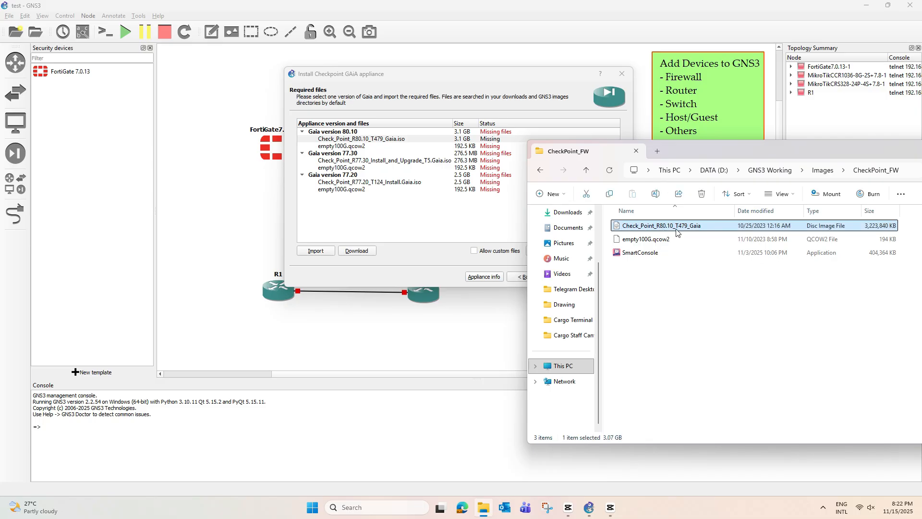
pyautogui.click(383, 139)
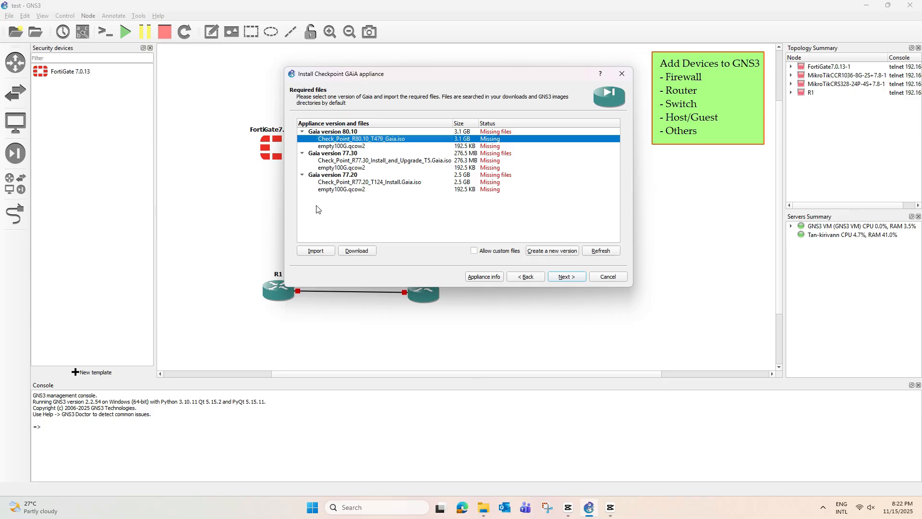
# Step: Import Check_Point_R80.10_T479_Gaia.iso from D:\GNS3 Working\Images\CheckPoint_FW to the GNS3 VM
pyautogui.click(313, 251)
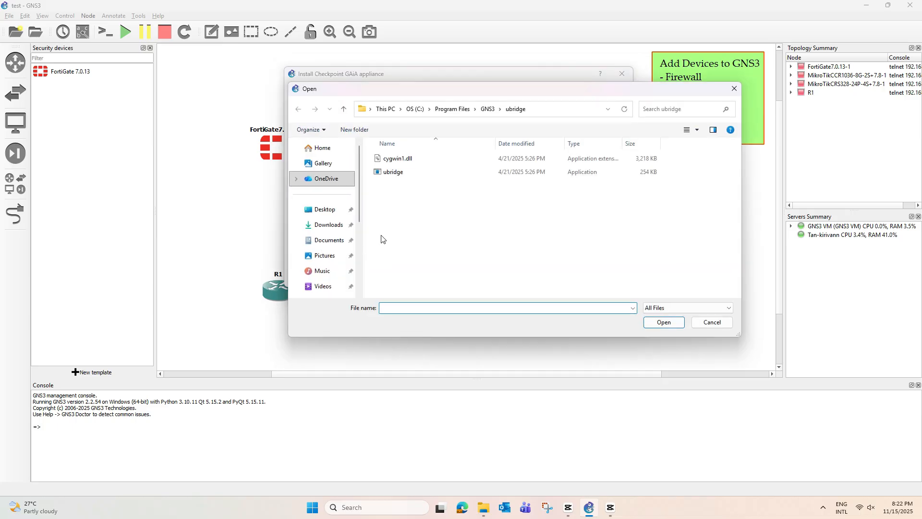
pyautogui.moveTo(357, 212); pyautogui.dragTo(359, 272)
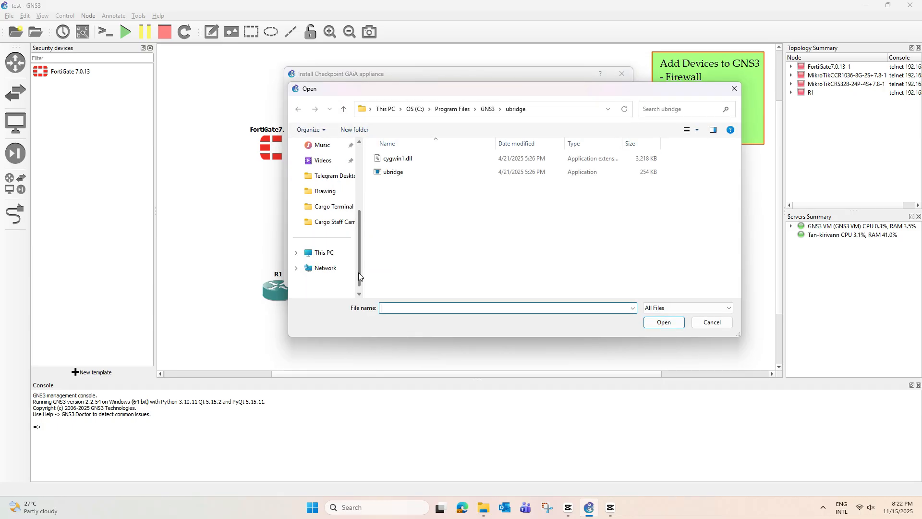
pyautogui.click(310, 250)
pyautogui.doubleClick(537, 160)
pyautogui.doubleClick(465, 160)
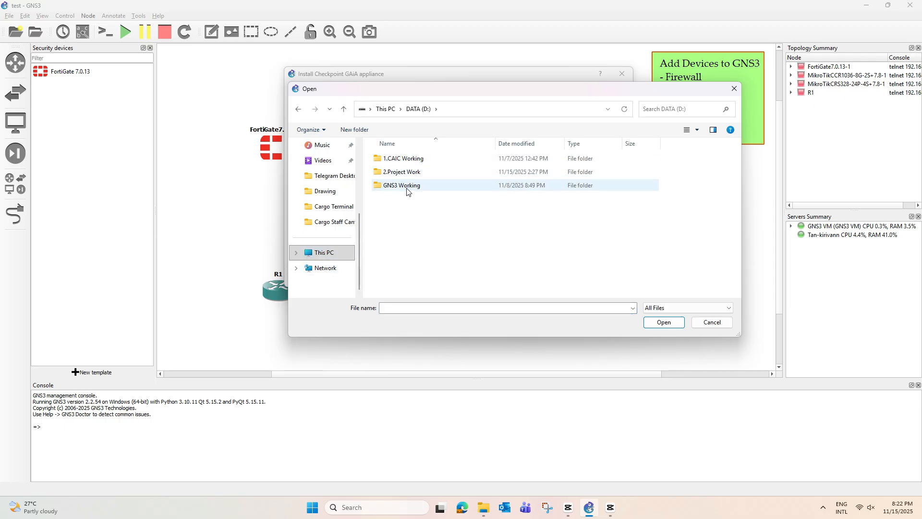
pyautogui.doubleClick(410, 172)
pyautogui.doubleClick(418, 158)
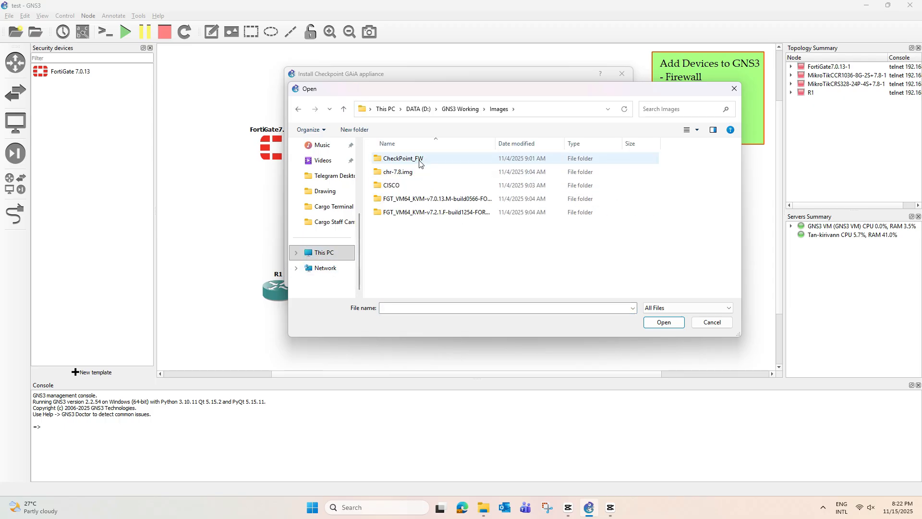
pyautogui.click(438, 160)
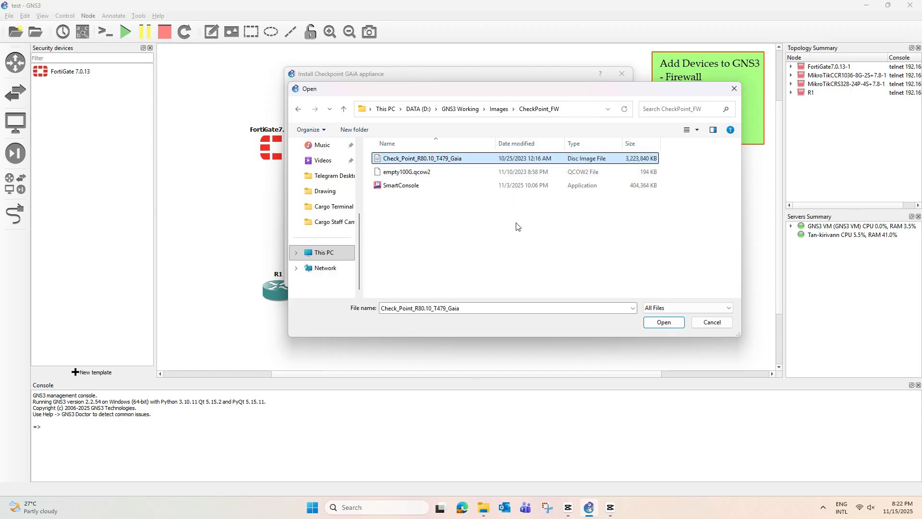
pyautogui.click(664, 322)
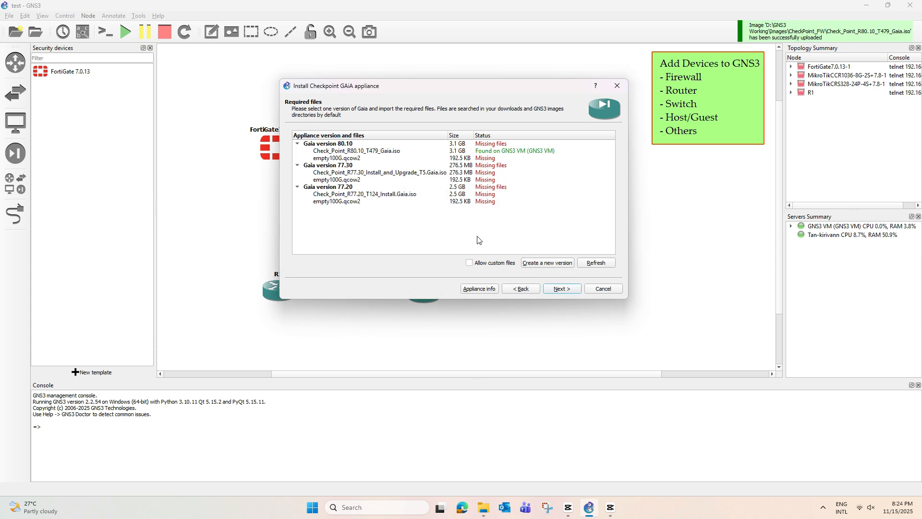
# Step: Import the empty100G.qcow2 disk file for Gaia version 80.10
pyautogui.click(405, 152)
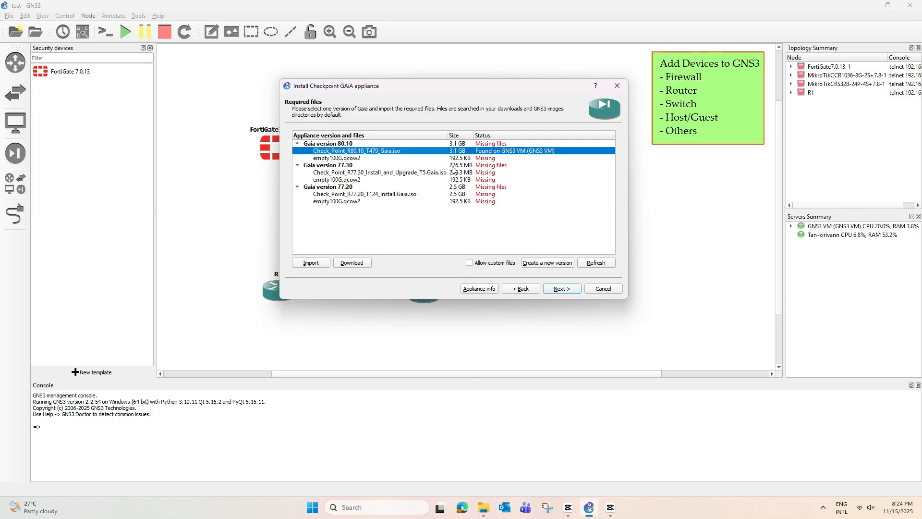
pyautogui.click(355, 160)
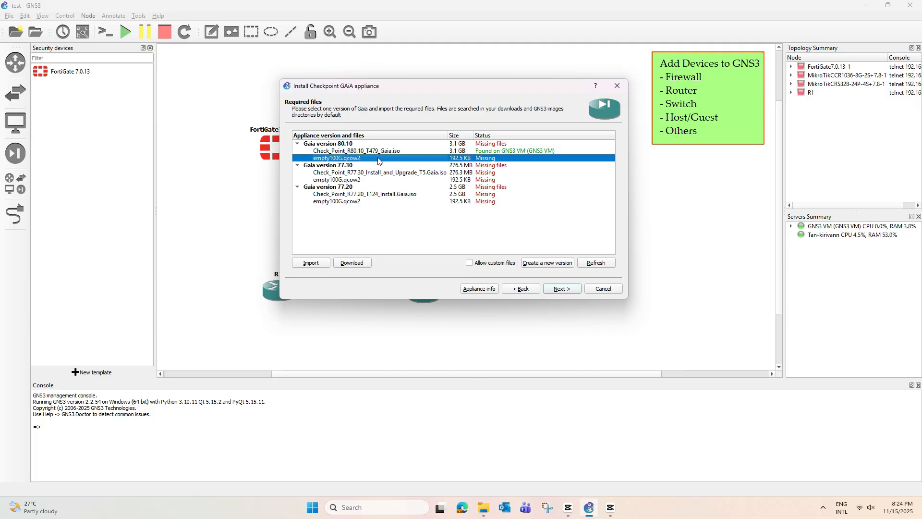
pyautogui.click(314, 263)
pyautogui.click(420, 187)
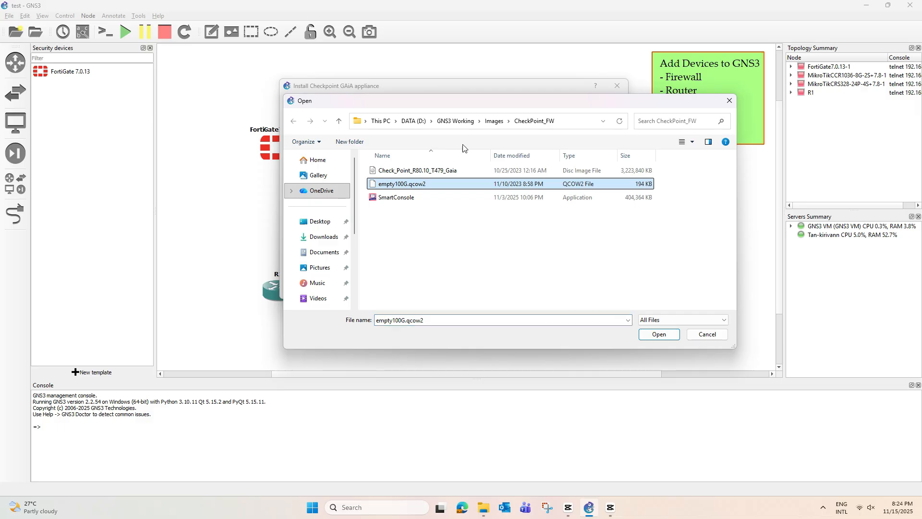
pyautogui.moveTo(480, 106); pyautogui.dragTo(535, 188)
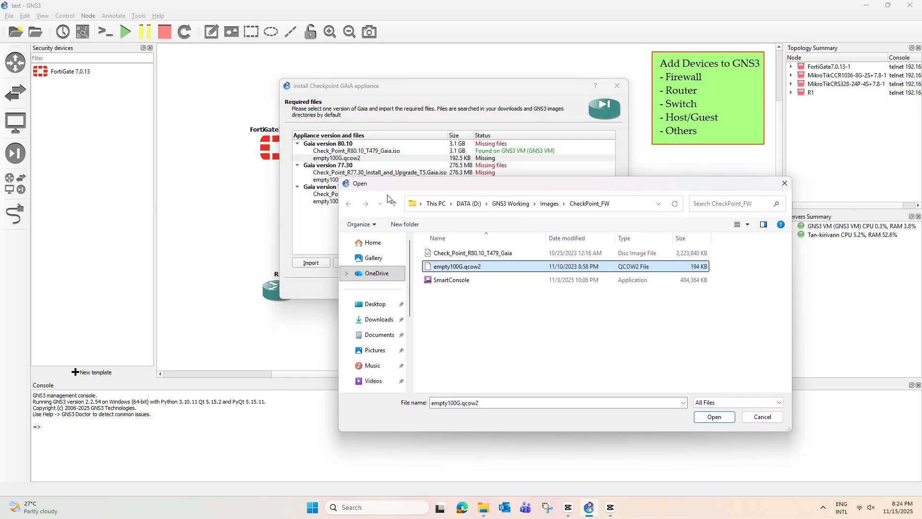
pyautogui.click(714, 420)
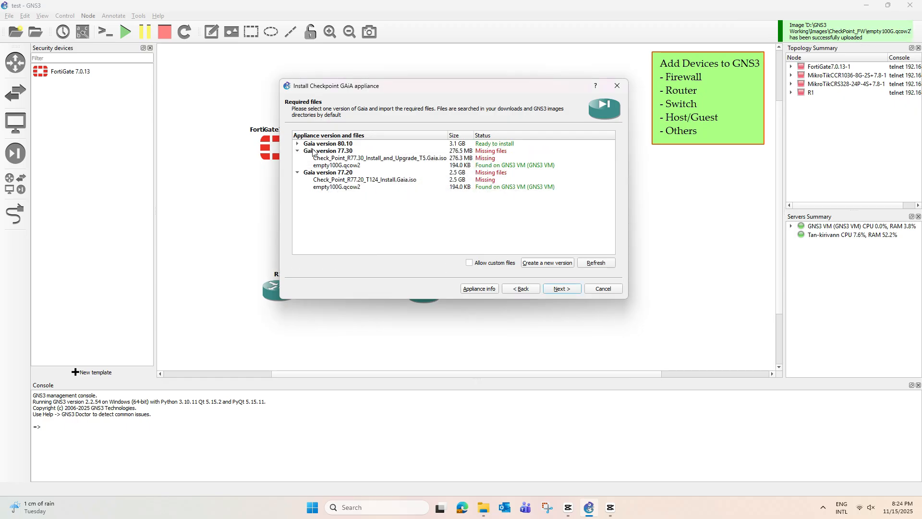
# Step: Expand Gaia version 80.10, check its files, and select it for installation
pyautogui.click(297, 144)
pyautogui.click(366, 158)
pyautogui.click(366, 151)
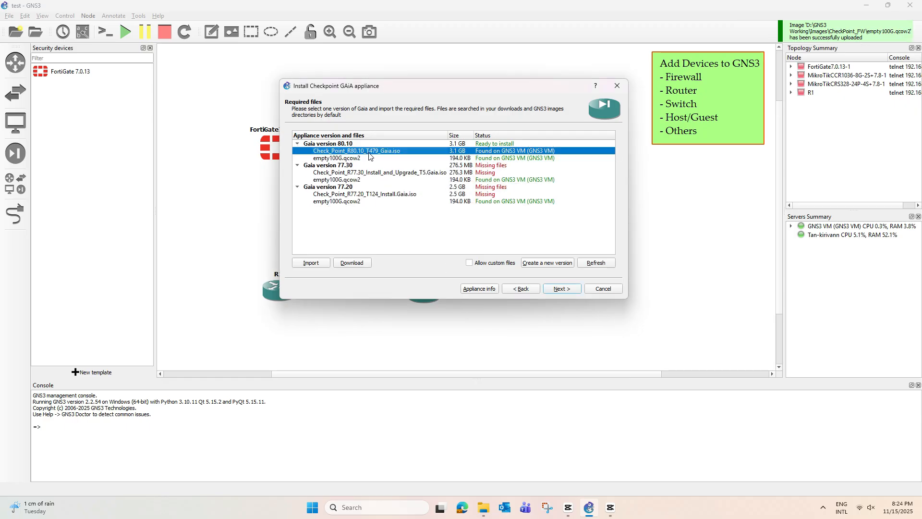
pyautogui.click(360, 159)
pyautogui.click(367, 152)
pyautogui.click(359, 158)
pyautogui.click(365, 151)
pyautogui.click(368, 144)
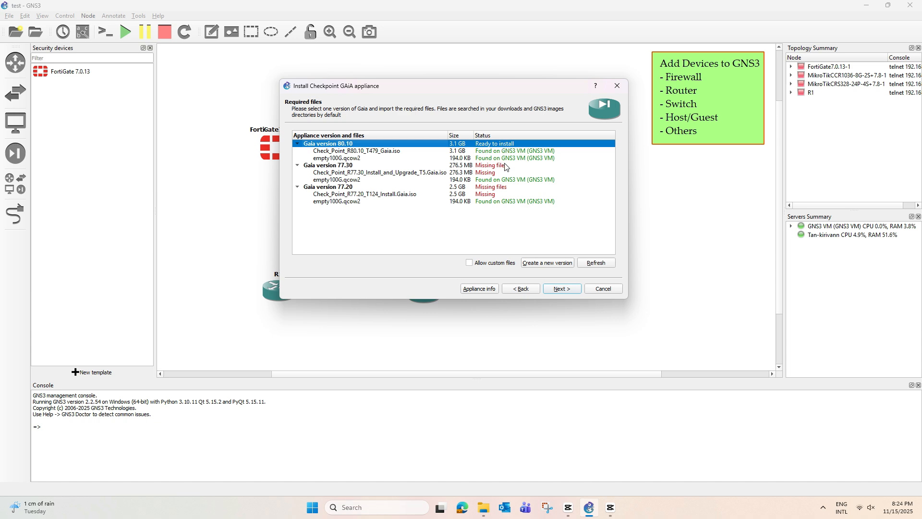
# Step: Confirm installing version 80.10 and read the Usage notes about the web browser and firefox appliance
pyautogui.click(560, 288)
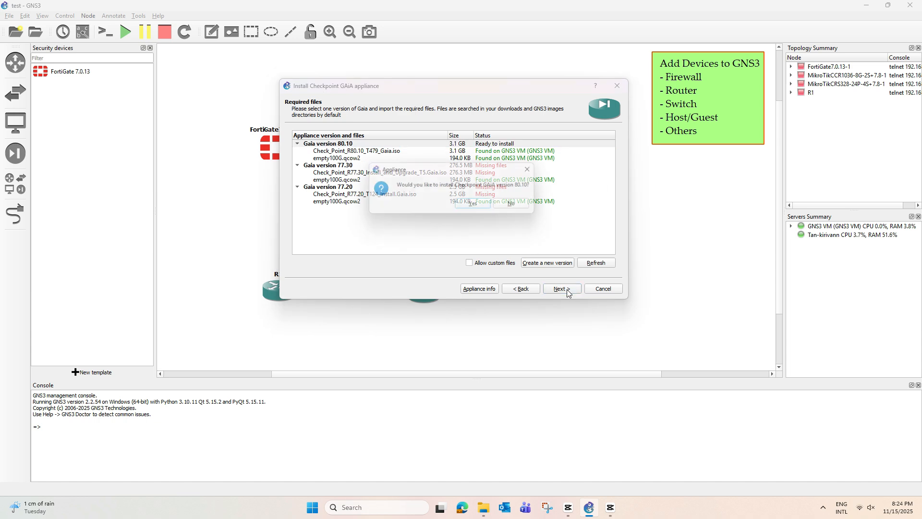
pyautogui.click(477, 206)
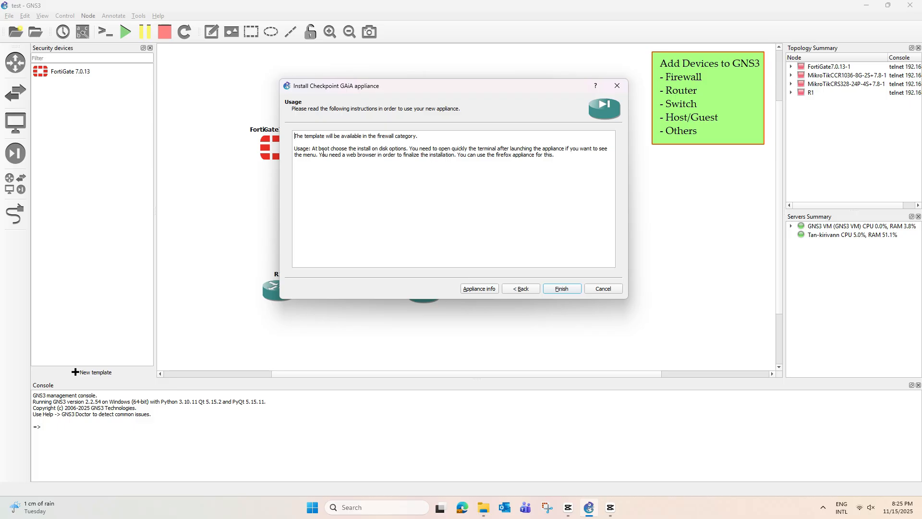
pyautogui.moveTo(319, 153); pyautogui.dragTo(411, 159)
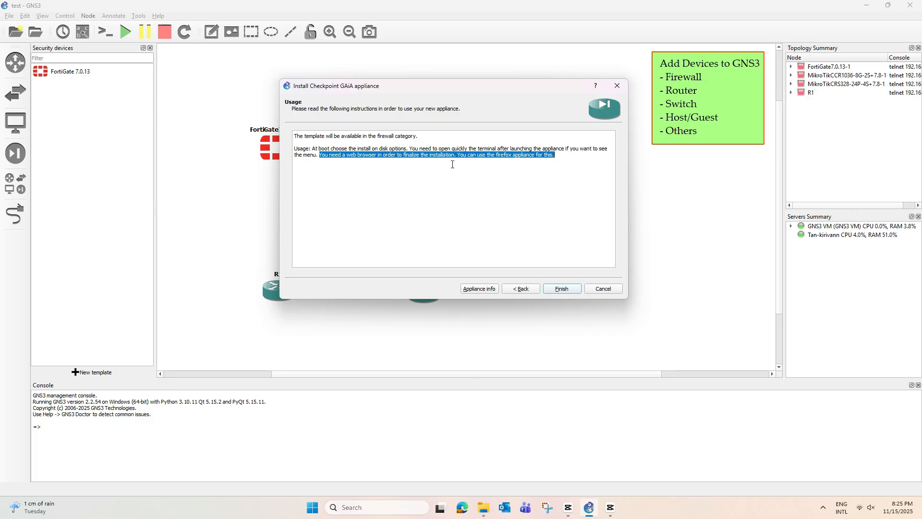
pyautogui.moveTo(464, 156); pyautogui.dragTo(514, 157)
pyautogui.moveTo(438, 156); pyautogui.dragTo(555, 157)
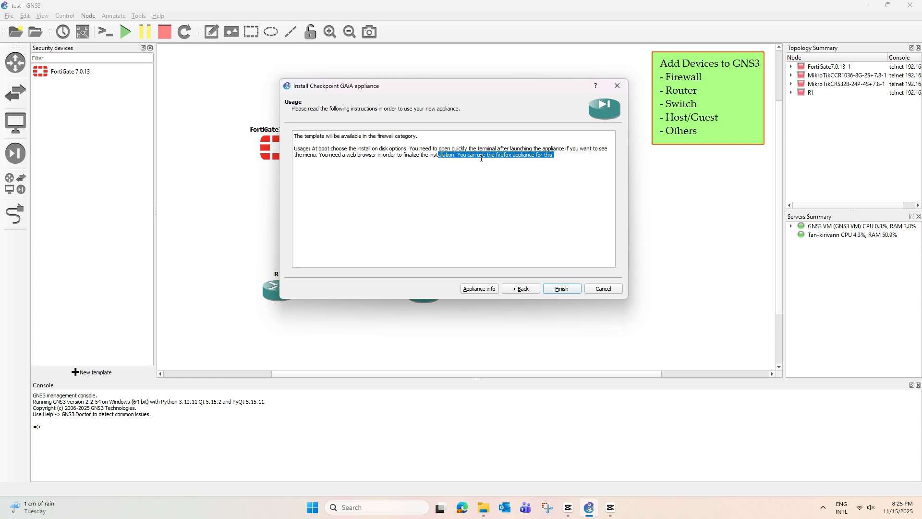
pyautogui.click(457, 156)
pyautogui.moveTo(419, 156); pyautogui.dragTo(464, 156)
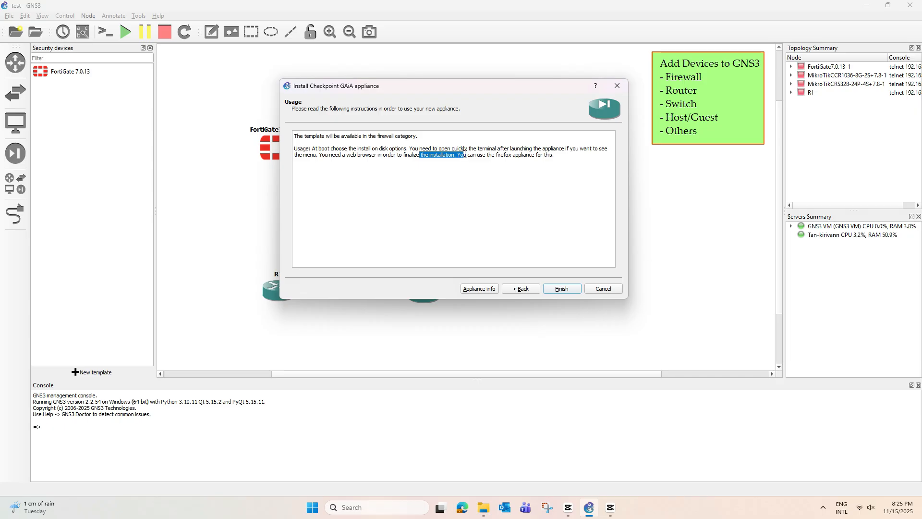
pyautogui.moveTo(392, 157); pyautogui.dragTo(438, 156)
# Step: Finish the install and drag the Checkpoint GAiA 80.10 template onto the topology
pyautogui.click(566, 290)
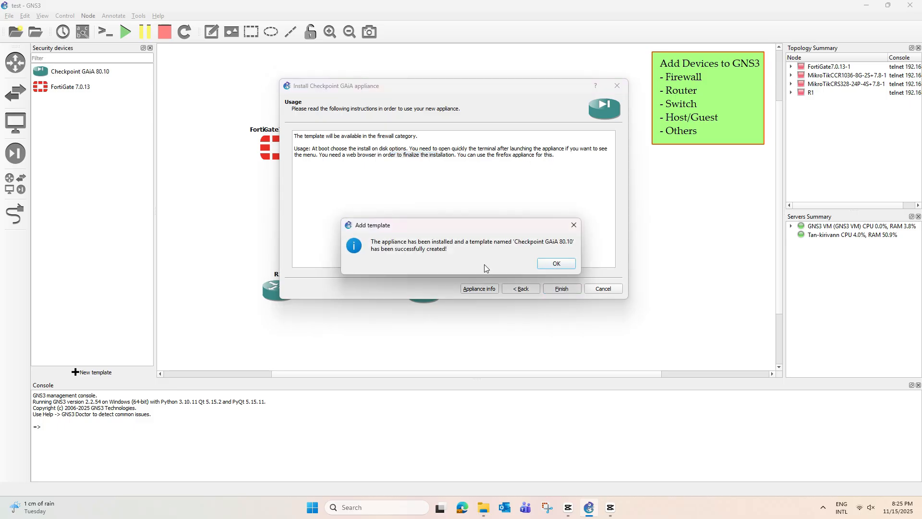
pyautogui.click(558, 262)
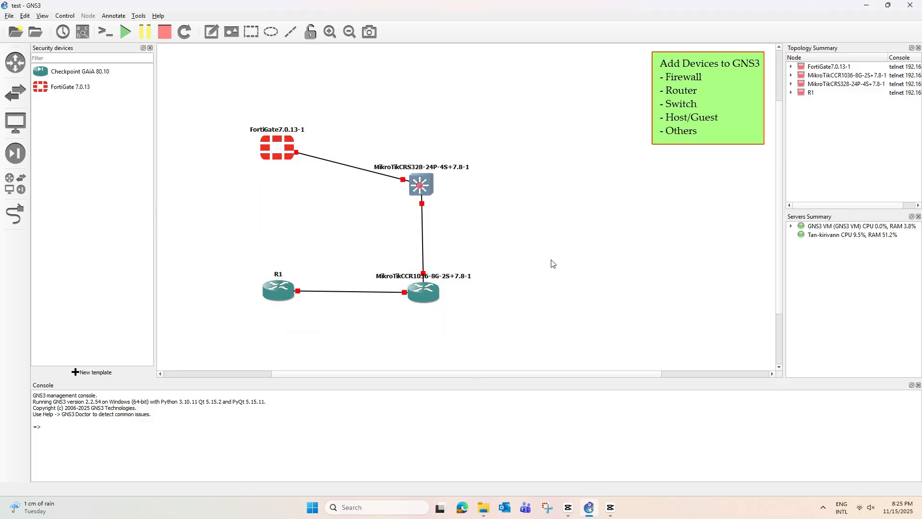
pyautogui.click(74, 71)
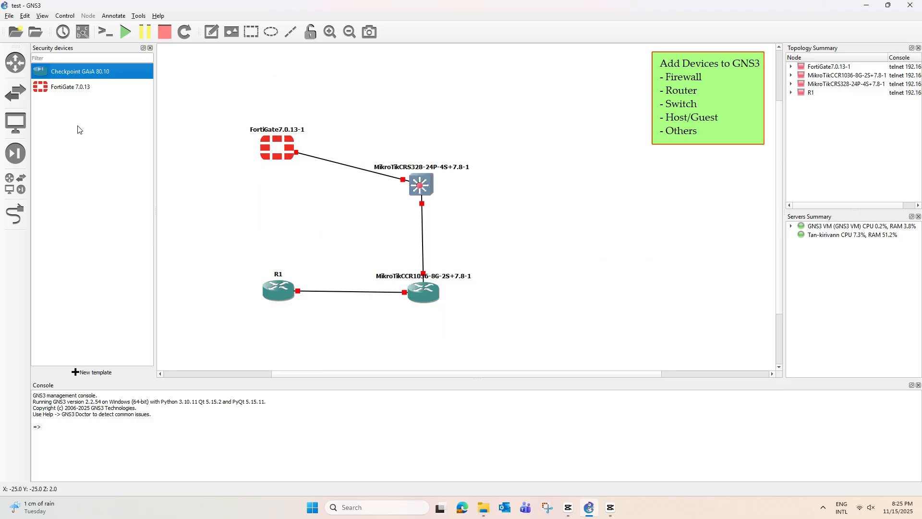
pyautogui.moveTo(84, 72); pyautogui.dragTo(416, 106)
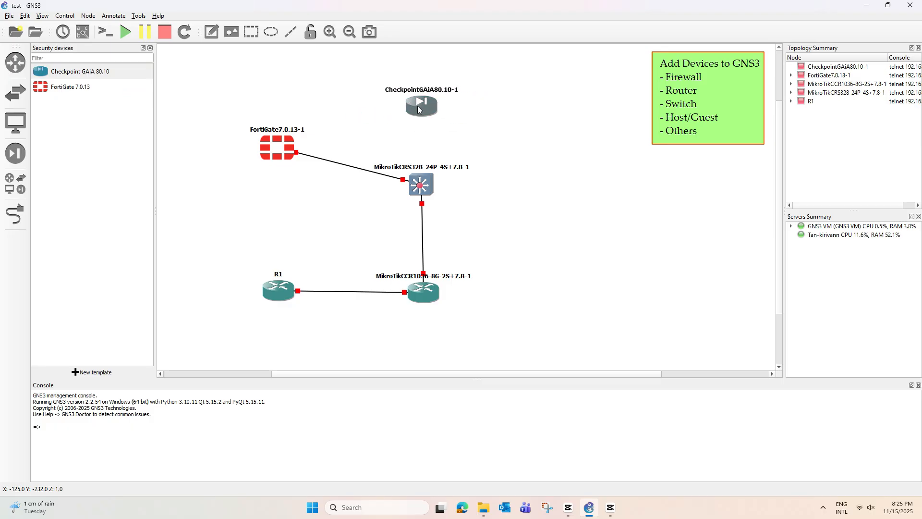
# Step: Start the CheckpointGAiA80.10-1 node and open its Solar-PuTTY console, moved to the right
pyautogui.rightClick(422, 105)
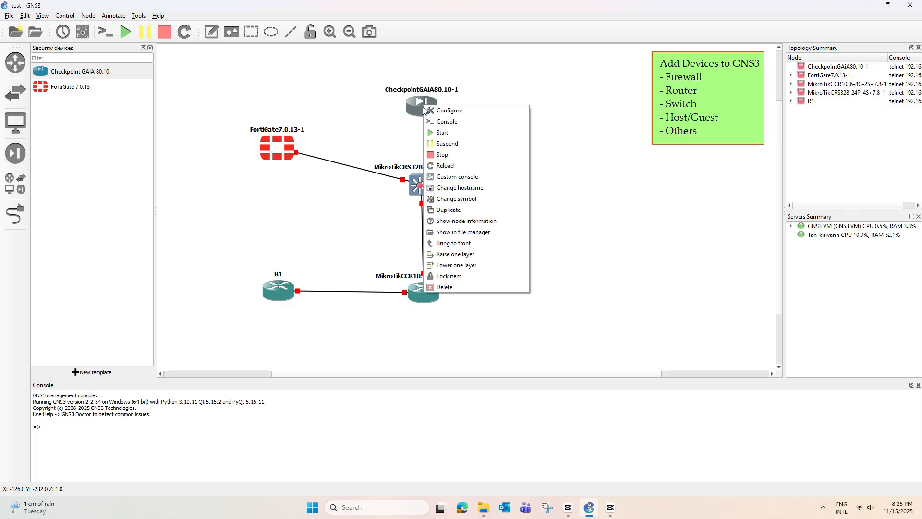
pyautogui.click(443, 133)
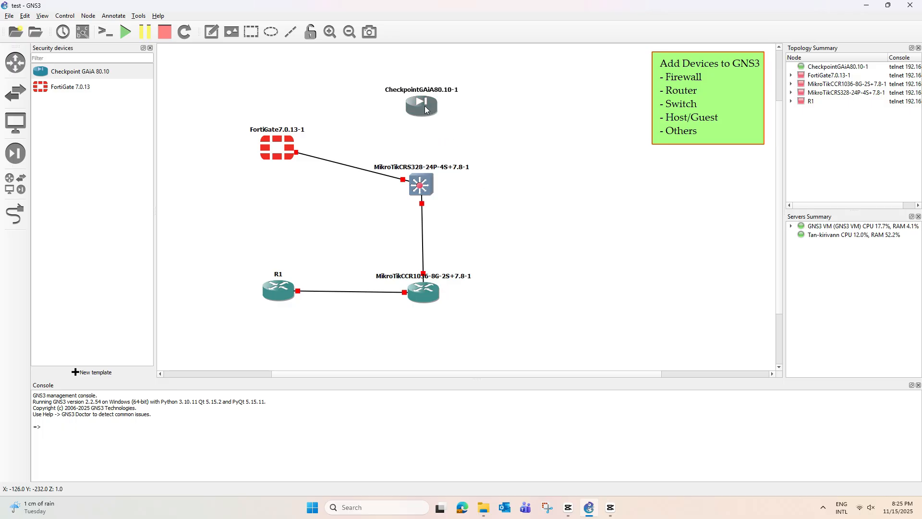
pyautogui.rightClick(425, 109)
pyautogui.click(441, 123)
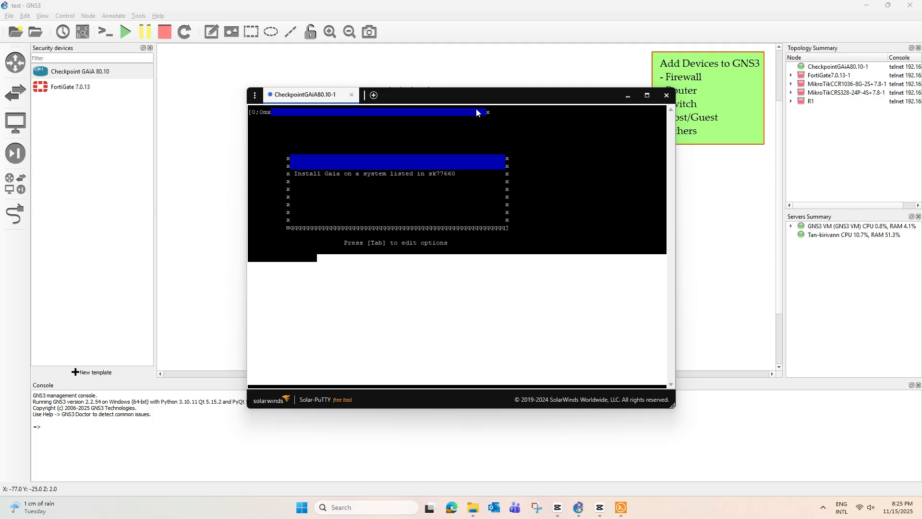
pyautogui.moveTo(490, 99); pyautogui.dragTo(592, 108)
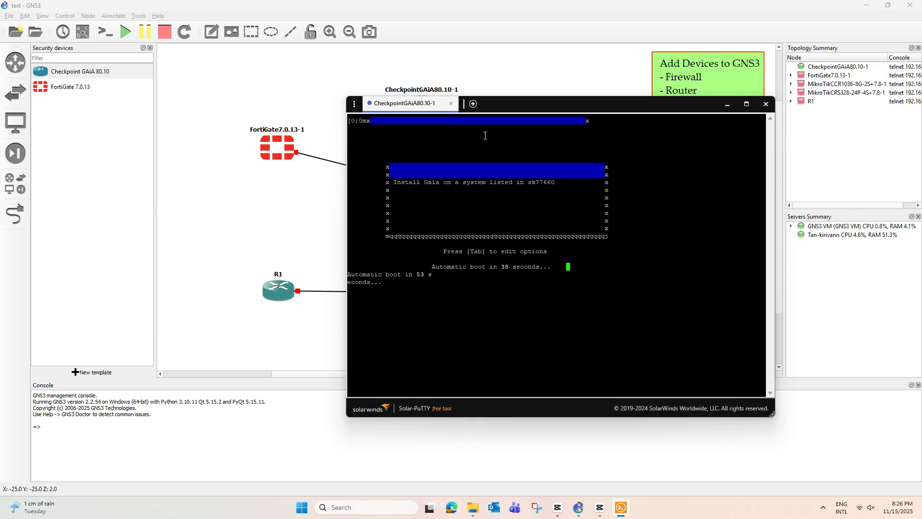
# Step: Stop the Gaia boot countdown with an arrow key so both boot menu options stay listed
pyautogui.moveTo(624, 103); pyautogui.dragTo(660, 134)
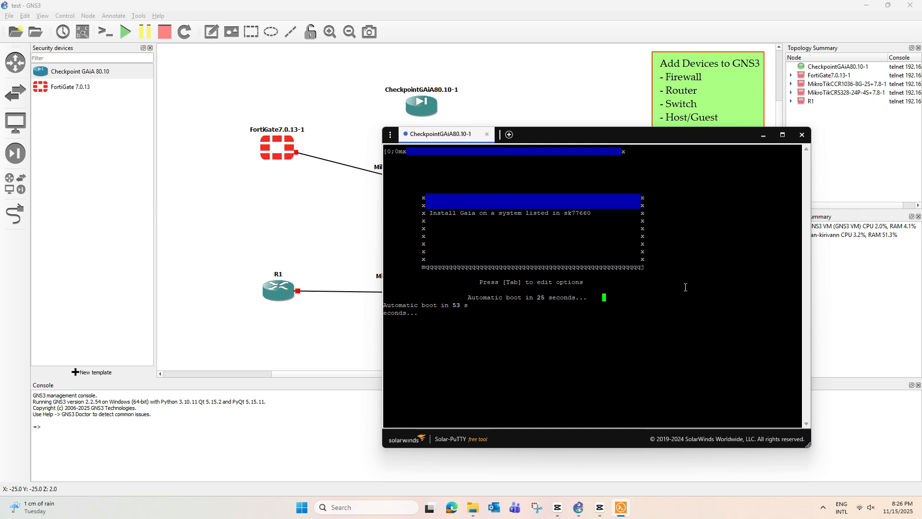
pyautogui.press('Down')
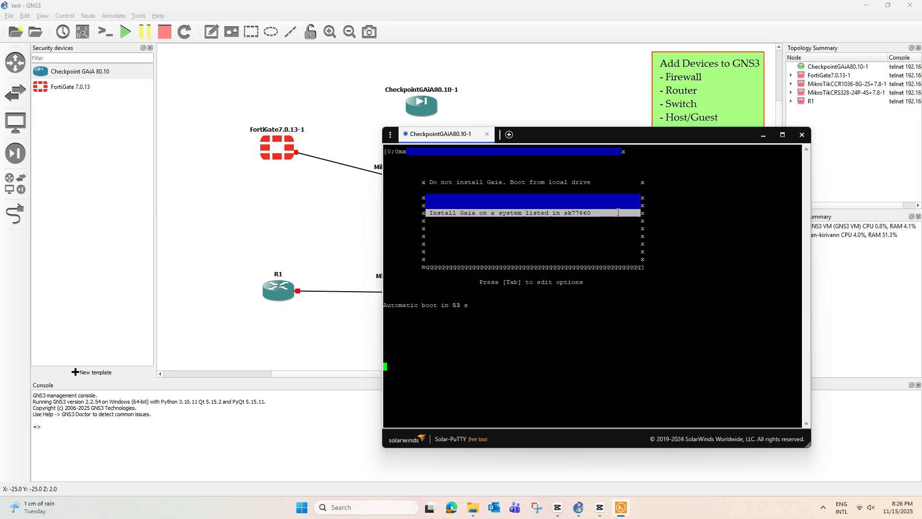
pyautogui.press('Up')
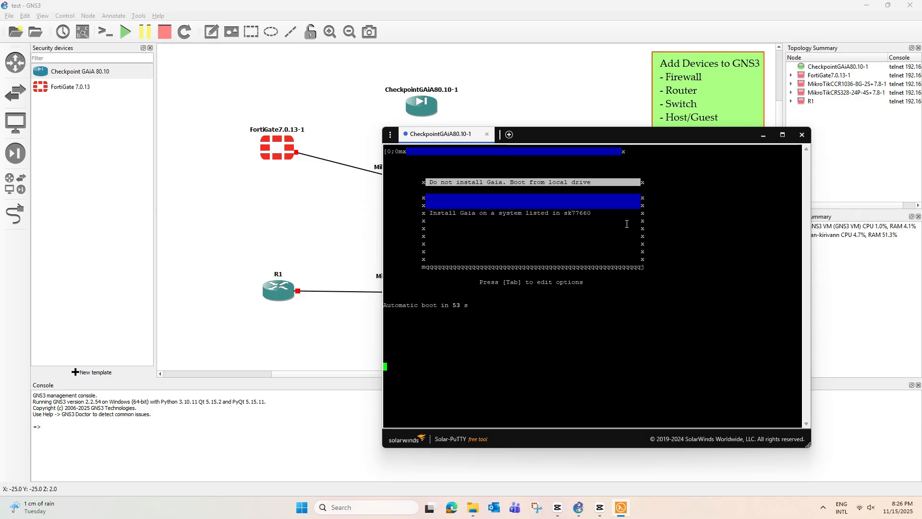
# Step: Select 'Install Gaia on a system listed in sk77660' and move through the Welcome dialog choices
pyautogui.press('Down')
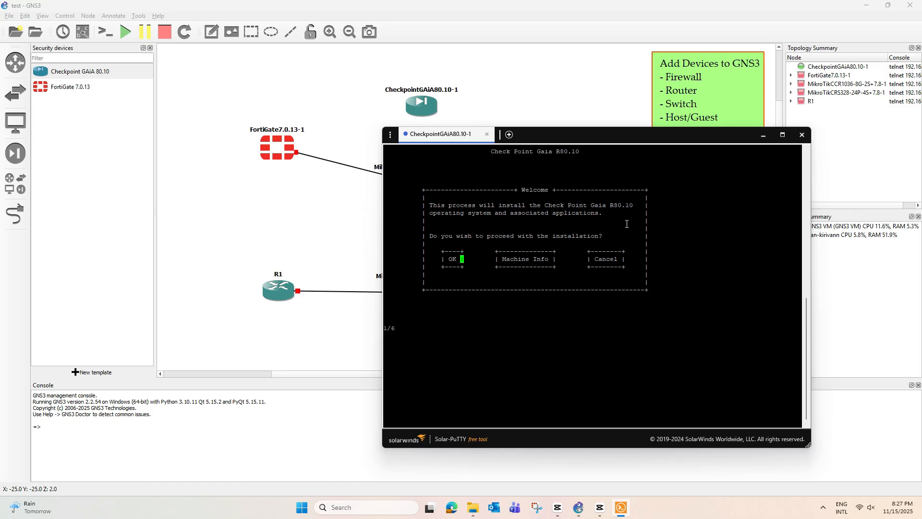
pyautogui.press('Tab')
pyautogui.press('Tab')
pyautogui.press('Tab')
pyautogui.press('Tab')
pyautogui.press('Tab')
pyautogui.press('Tab')
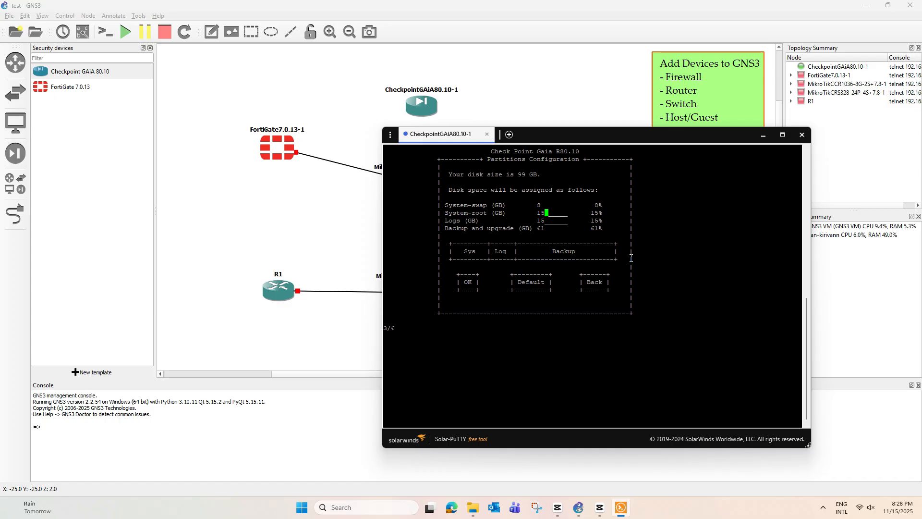
# Step: Accept the proposed Gaia disk partition layout
pyautogui.press('Tab')
pyautogui.press('Tab')
pyautogui.press('Return')
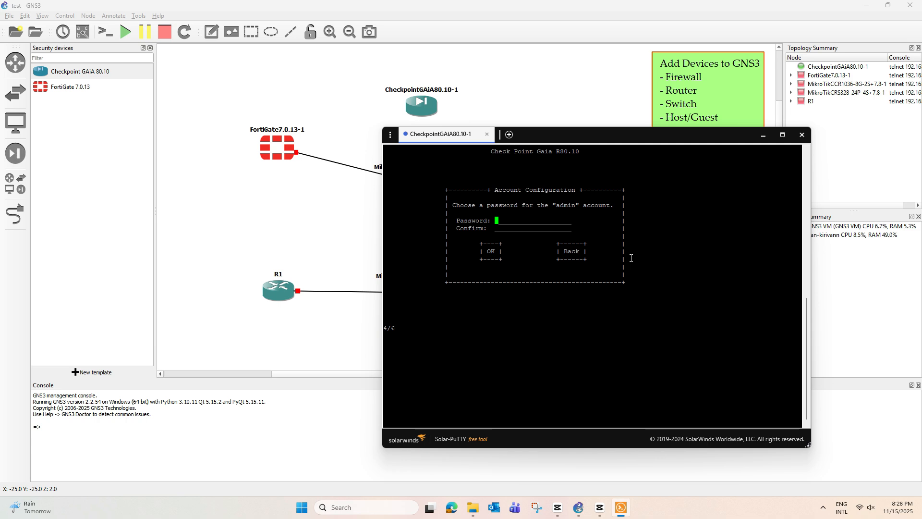
# Step: Enter the admin account password twice in Account Configuration and confirm it
pyautogui.write('*********')
pyautogui.press('Tab')
pyautogui.write('*********')
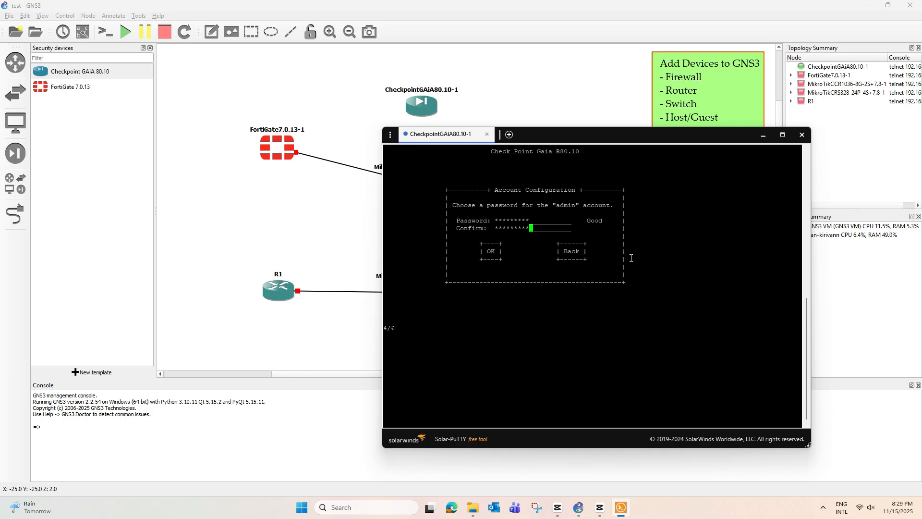
pyautogui.press('Tab')
pyautogui.press('Return')
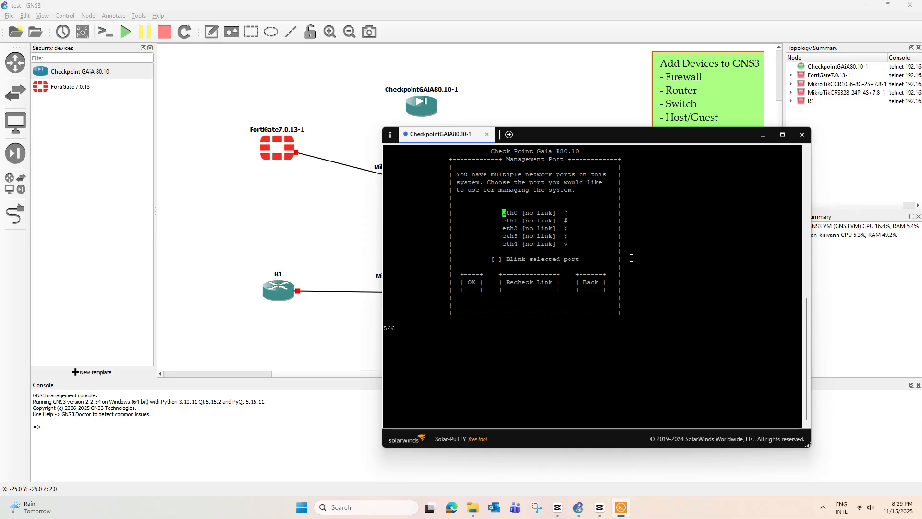
# Step: Choose eth0 as the Gaia management port, then switch away from the console
pyautogui.press('Tab')
pyautogui.press('Tab')
pyautogui.press('Tab')
pyautogui.press('Tab')
pyautogui.press('Tab')
pyautogui.press('Tab')
pyautogui.press('Tab')
pyautogui.press('Tab')
pyautogui.press('Tab')
pyautogui.press('Tab')
pyautogui.press('Tab')
pyautogui.press('Tab')
pyautogui.press('Down')
pyautogui.press('Up')
pyautogui.press('Return')
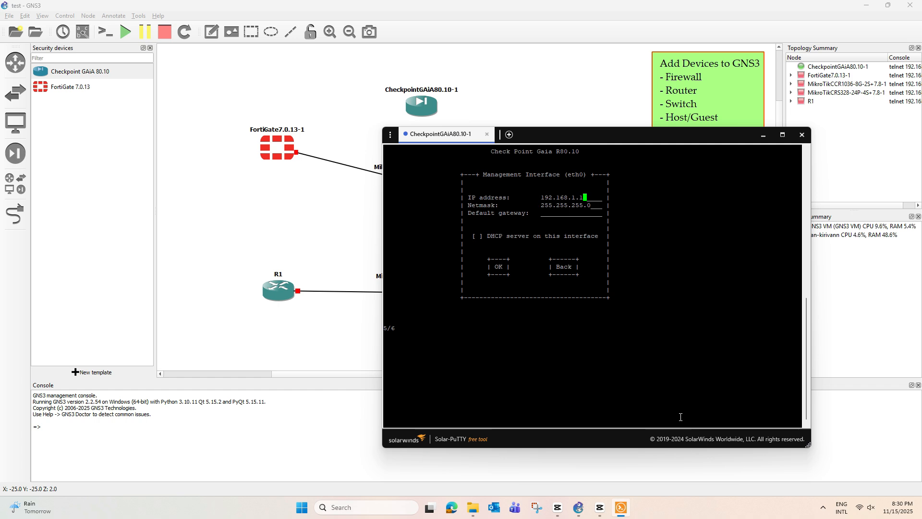
pyautogui.click(670, 511)
# Step: Open Command Prompt and run ipconfig to list the host's network addresses
pyautogui.press('super+r')
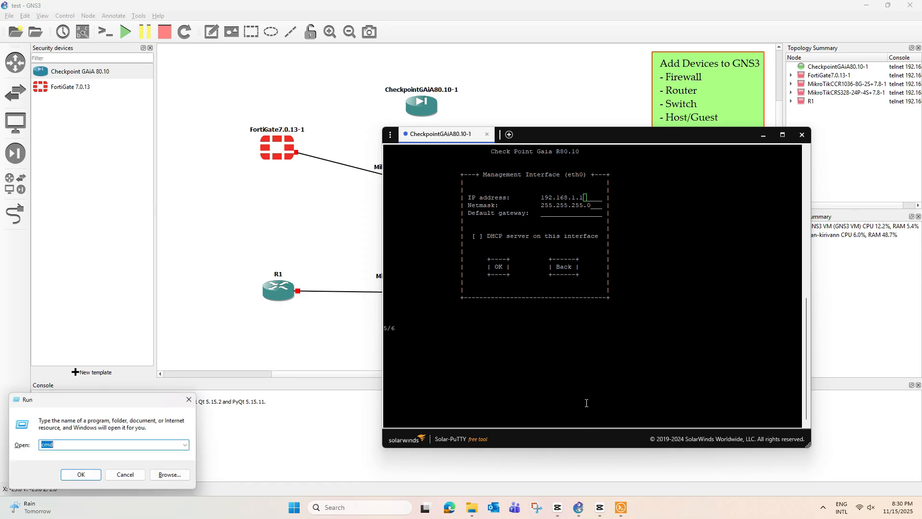
pyautogui.press('Return')
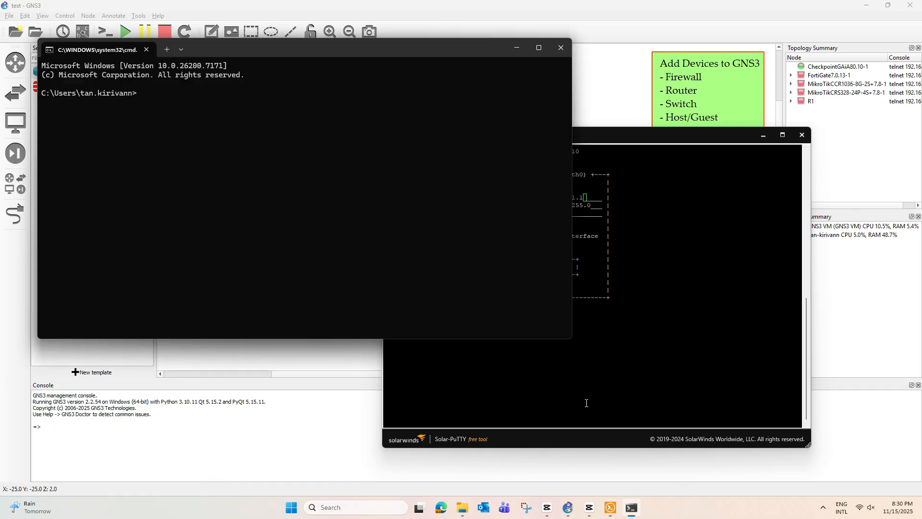
pyautogui.write('ipconfig')
pyautogui.press('Return')
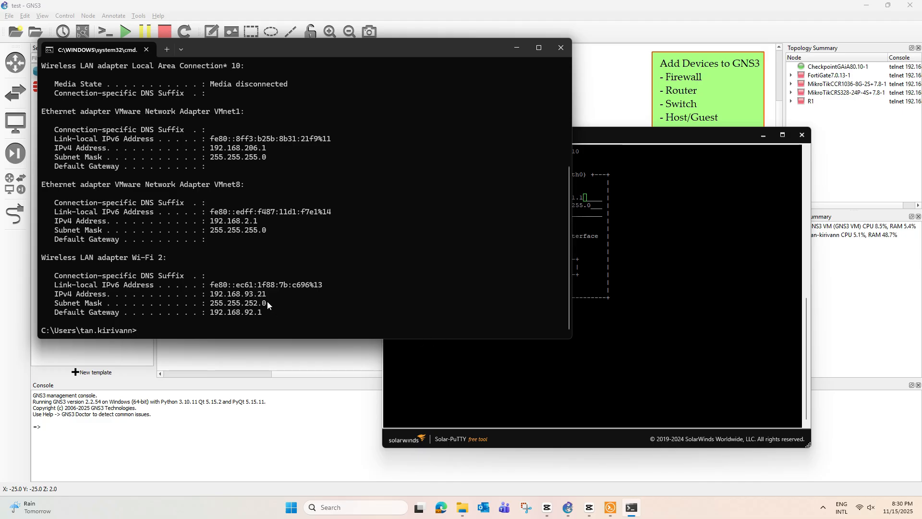
# Step: Note the Wi-Fi address 192.168.93.21 and ping 192.168.93.100, which is unreachable
pyautogui.moveTo(212, 294); pyautogui.dragTo(266, 299)
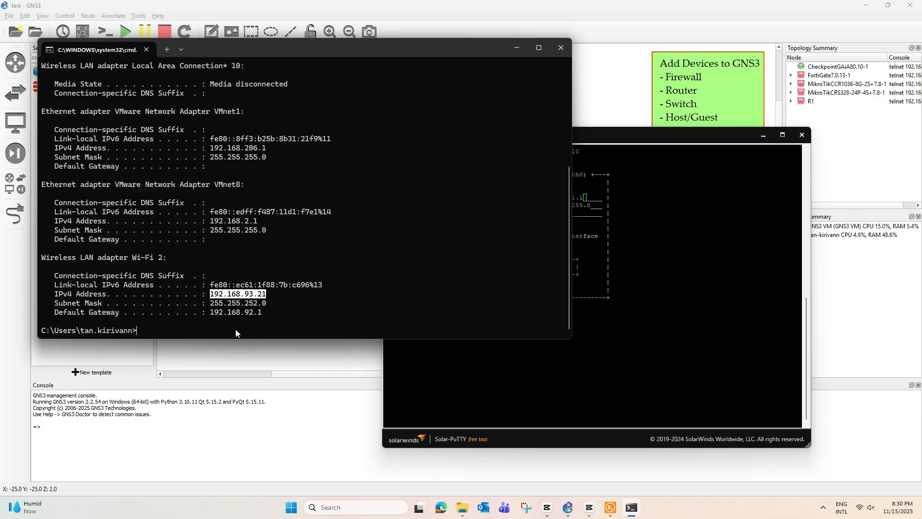
pyautogui.hotkey('ctrl', 'c')
pyautogui.write('pi')
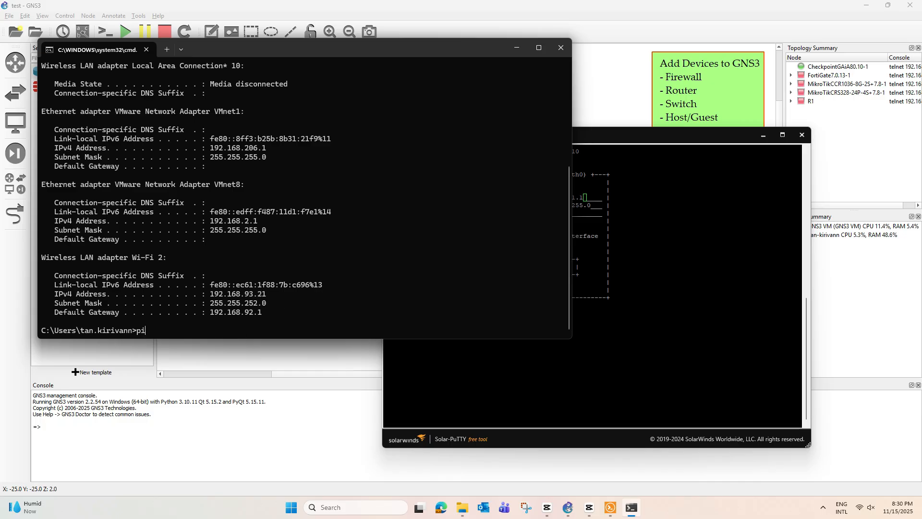
pyautogui.write('ng 192.168.93.100')
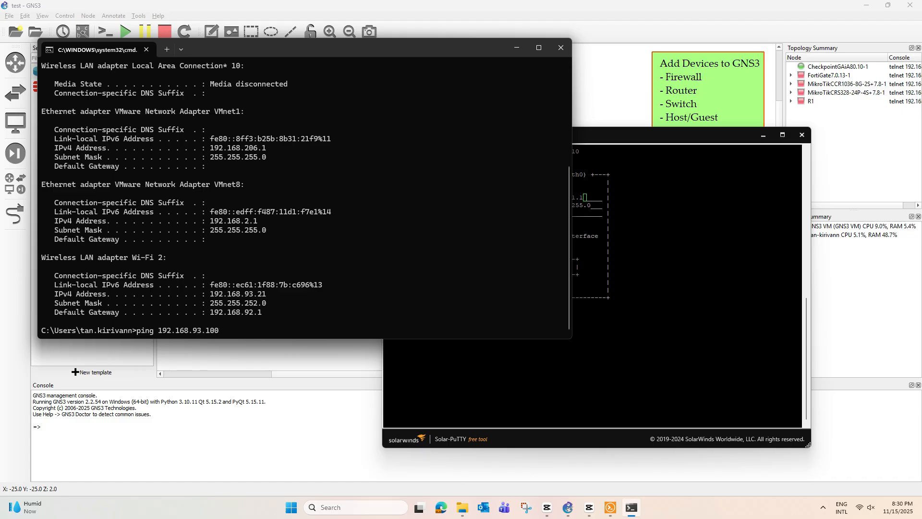
pyautogui.press('Return')
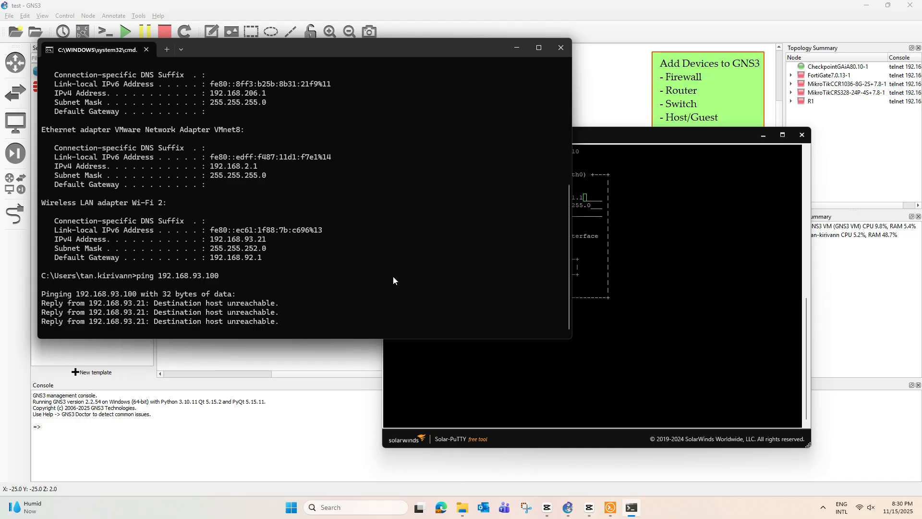
# Step: Change the eth0 IP address to 192.168.93.100 and netmask to 255.255.252.0
pyautogui.click(593, 194)
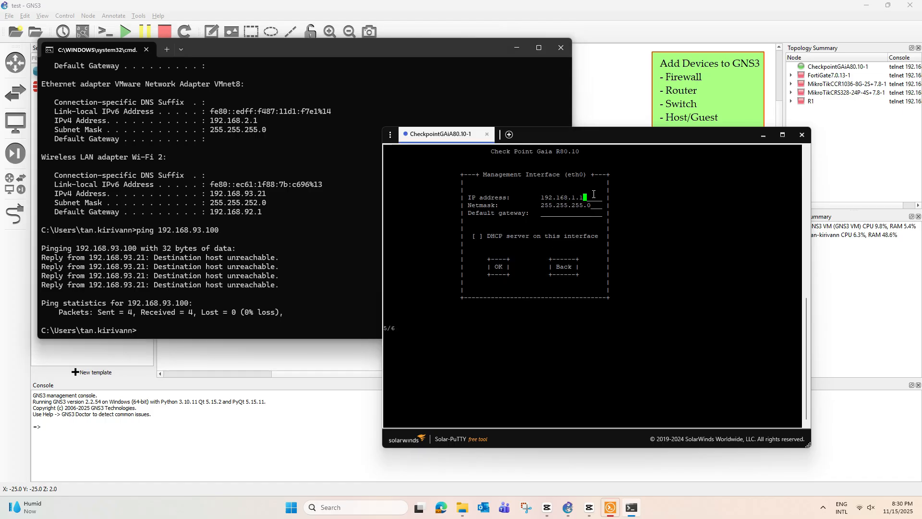
pyautogui.press('BackSpace')
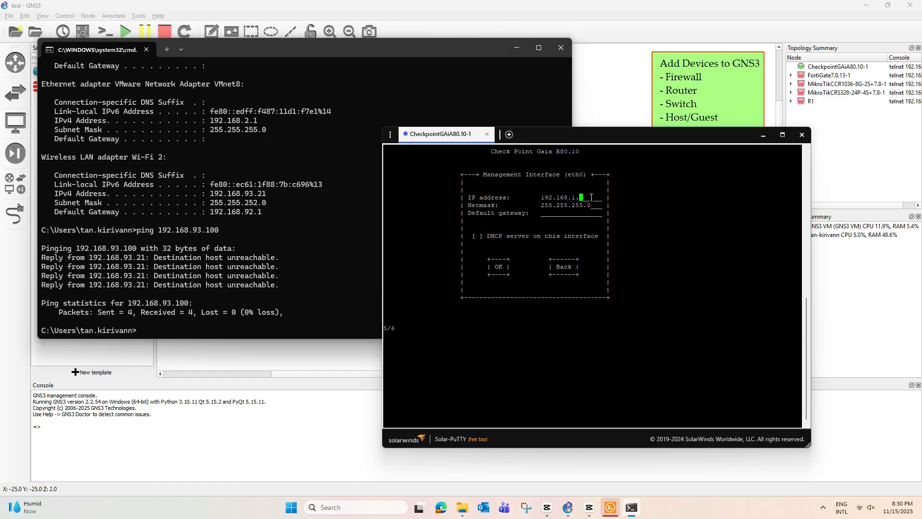
pyautogui.press('BackSpace')
pyautogui.press('BackSpace')
pyautogui.write('93.100')
pyautogui.press('Tab')
pyautogui.press('BackSpace')
pyautogui.press('BackSpace')
pyautogui.press('BackSpace')
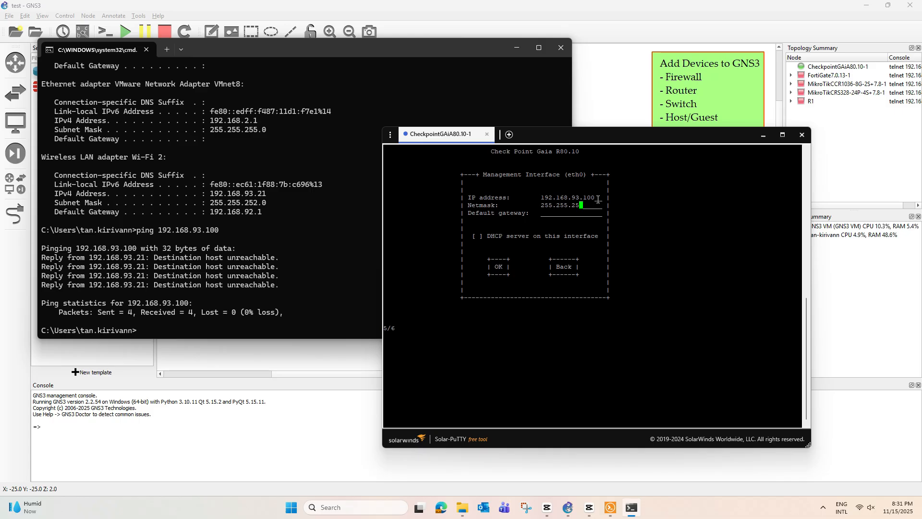
pyautogui.write('2.0')
# Step: Set the default gateway to 192.168.92.1 and accept the management interface settings
pyautogui.press('Tab')
pyautogui.write('192.168.95.254')
pyautogui.press('BackSpace')
pyautogui.press('BackSpace')
pyautogui.press('BackSpace')
pyautogui.press('BackSpace')
pyautogui.press('BackSpace')
pyautogui.write('2')
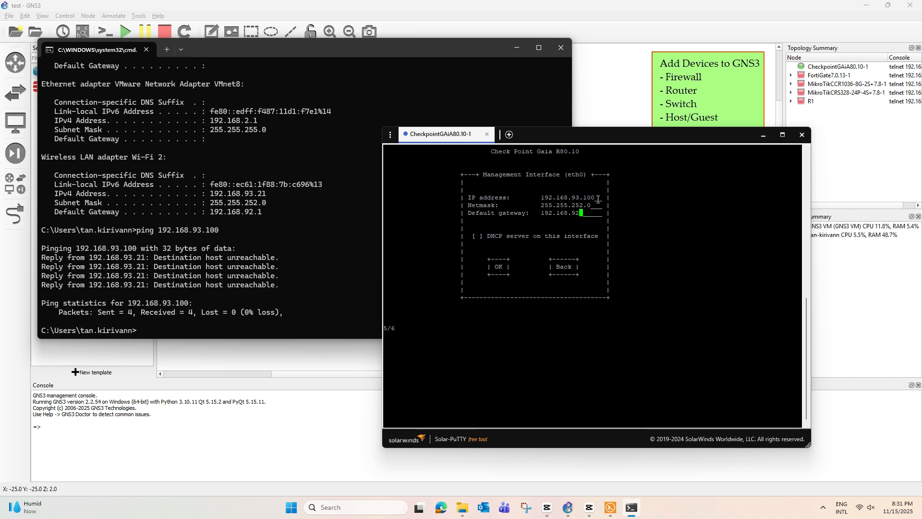
pyautogui.write('.1')
pyautogui.press('Tab')
pyautogui.press('Tab')
pyautogui.press('Return')
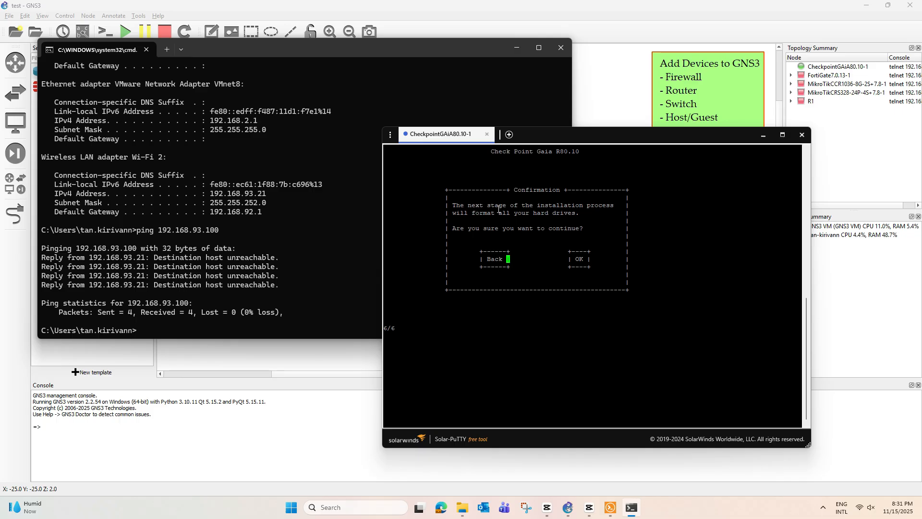
# Step: Confirm formatting all hard drives so the Gaia R80.10 installation runs
pyautogui.press('Tab')
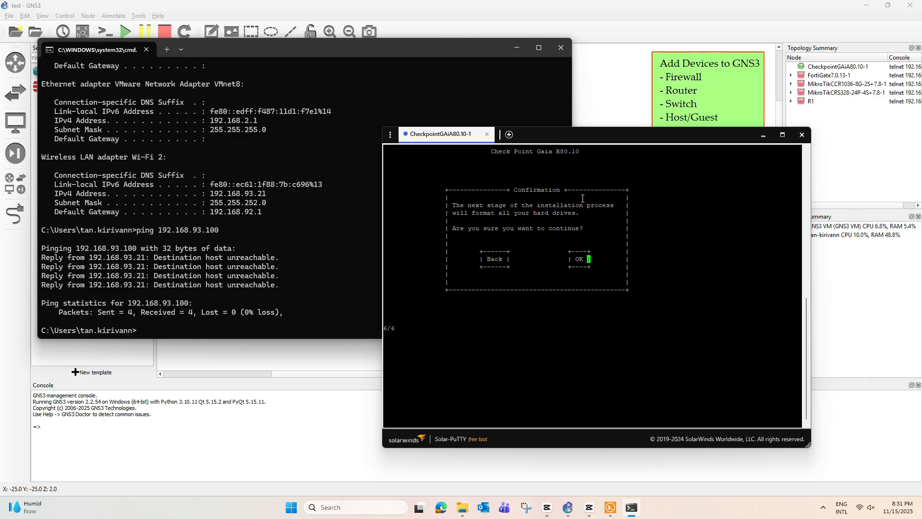
pyautogui.press('Return')
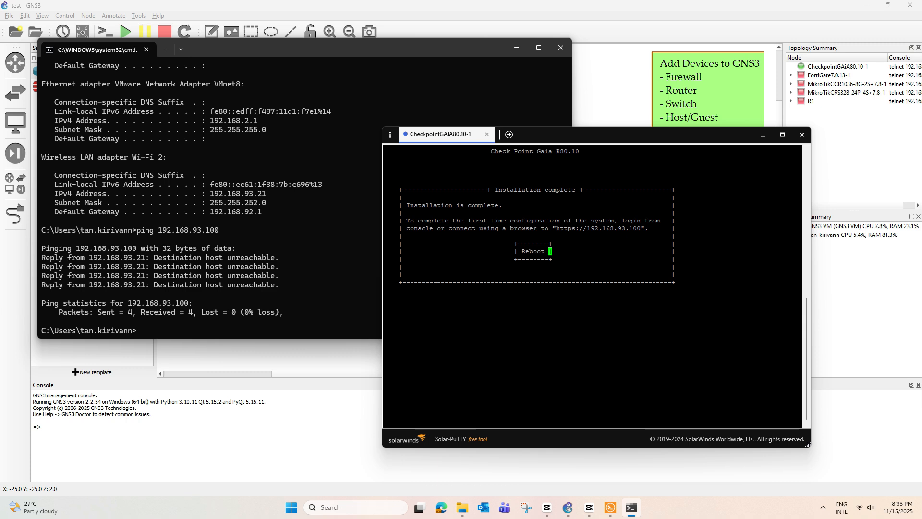
pyautogui.moveTo(408, 220); pyautogui.dragTo(605, 220)
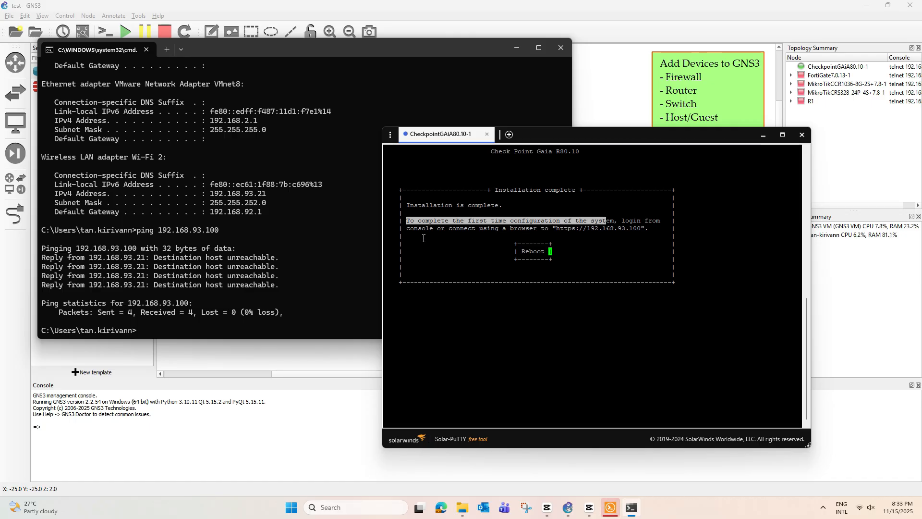
pyautogui.moveTo(445, 228); pyautogui.dragTo(553, 228)
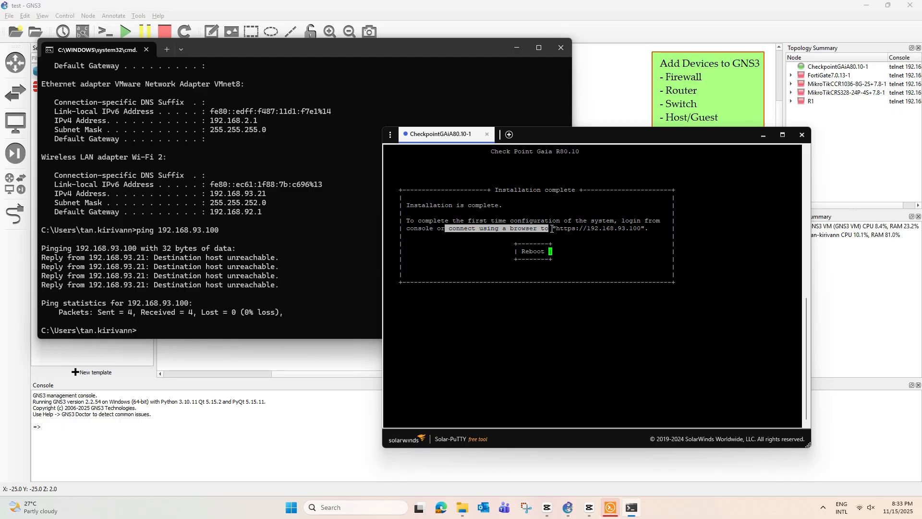
pyautogui.moveTo(552, 228); pyautogui.dragTo(648, 229)
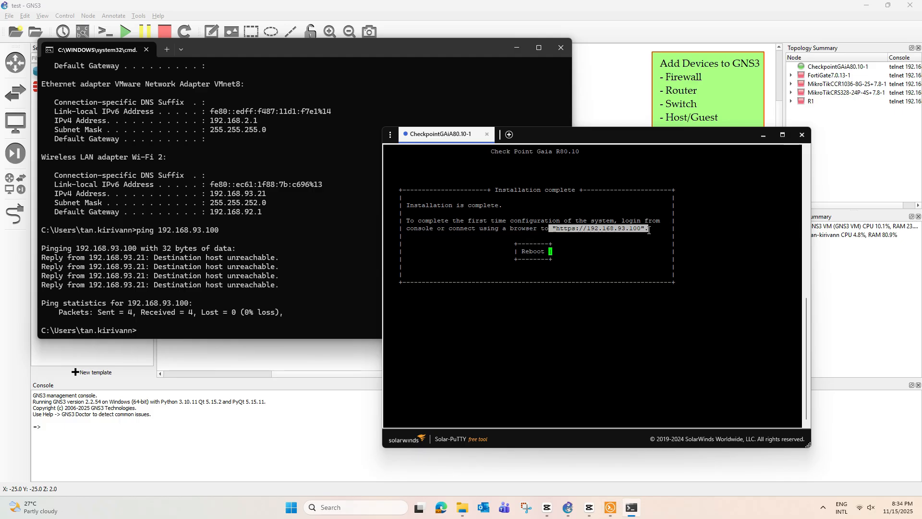
pyautogui.click(558, 253)
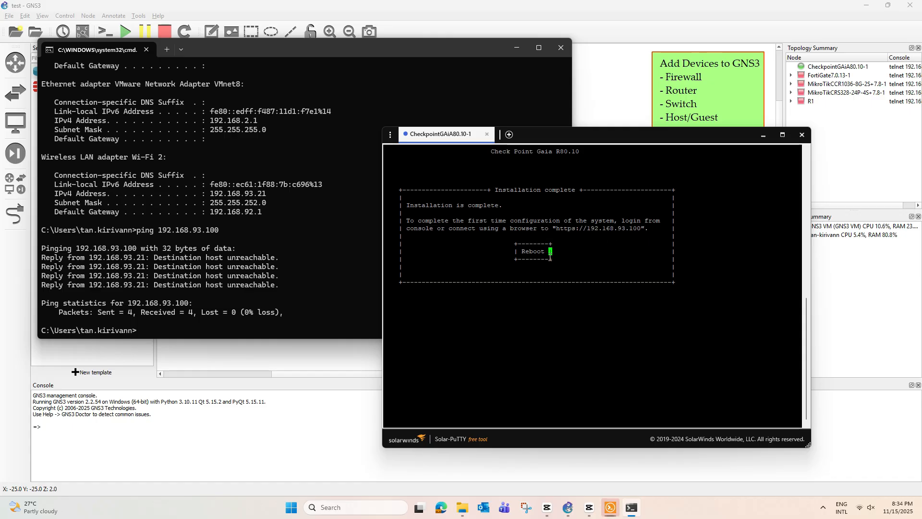
pyautogui.press('Return')
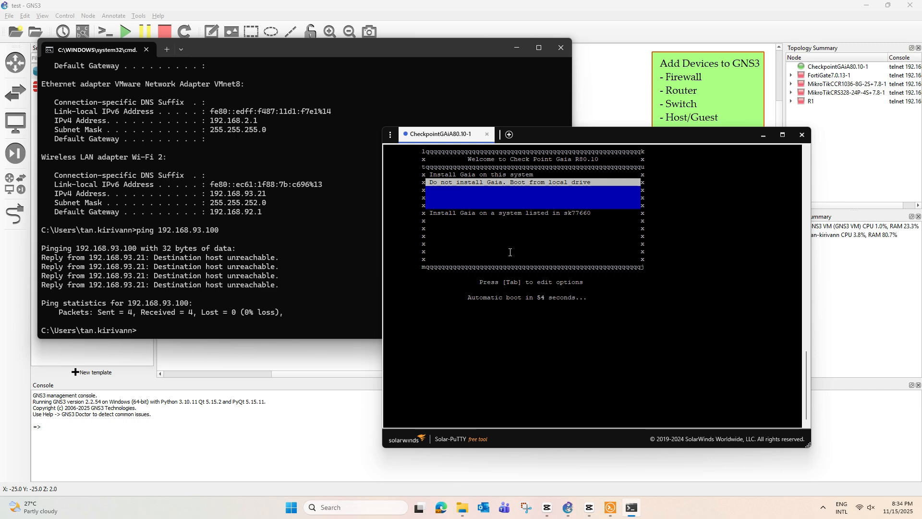
# Step: Choose 'Do not install Gaia. Boot from local drive' in the boot menu
pyautogui.press('Down')
pyautogui.press('Down')
pyautogui.press('Down')
pyautogui.press('Down')
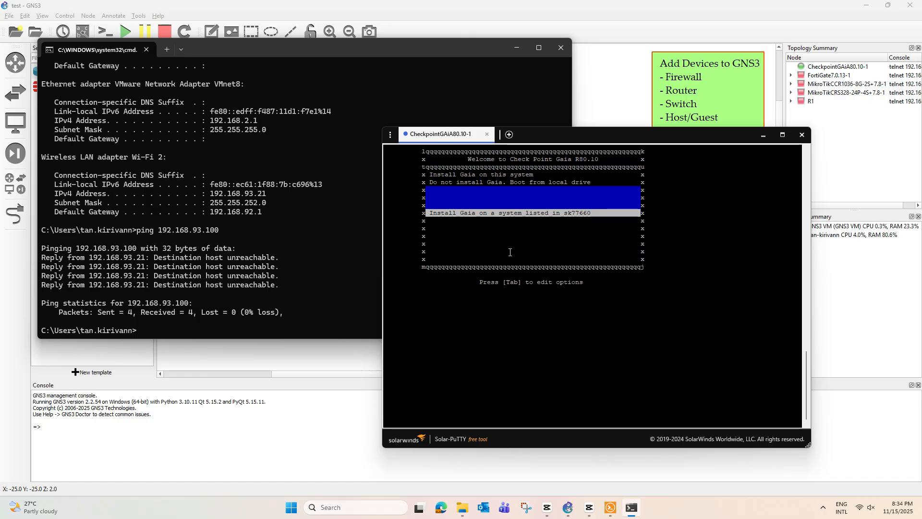
pyautogui.press('Up')
pyautogui.press('Up')
pyautogui.press('Up')
pyautogui.press('Up')
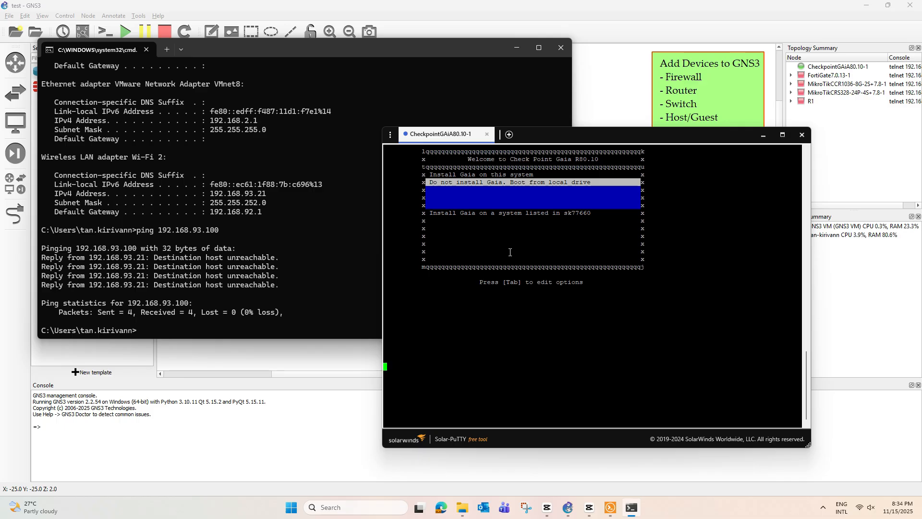
pyautogui.press('Return')
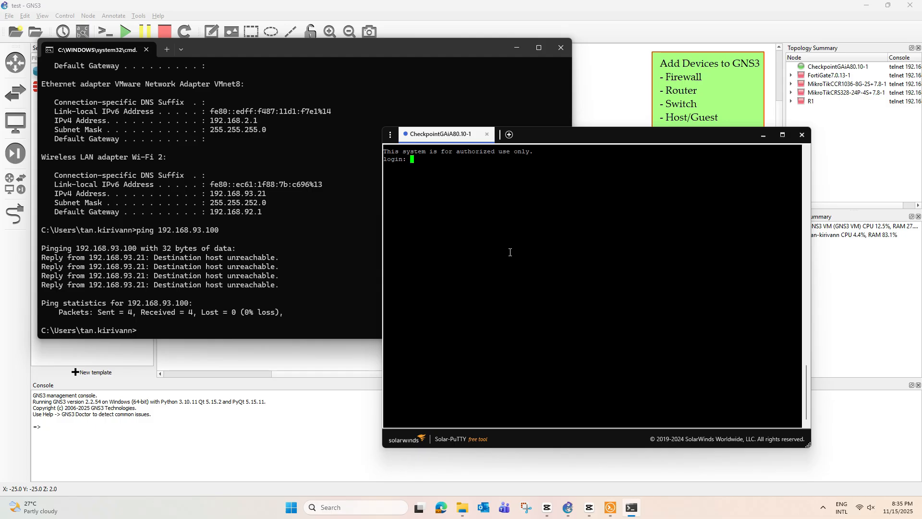
# Step: Log in to the Gaia console as admin and read the First Time Wizard Web UI message
pyautogui.write('admin')
pyautogui.press('Return')
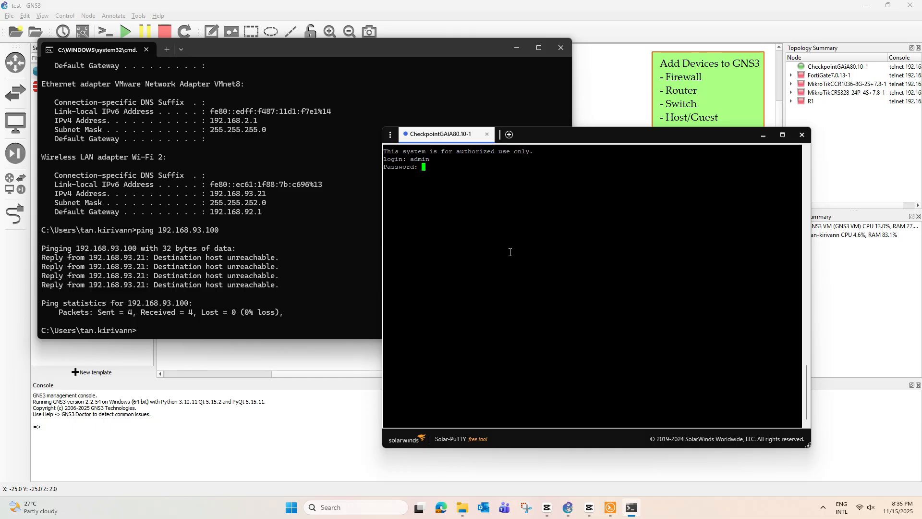
pyautogui.press('Return')
pyautogui.press('Return')
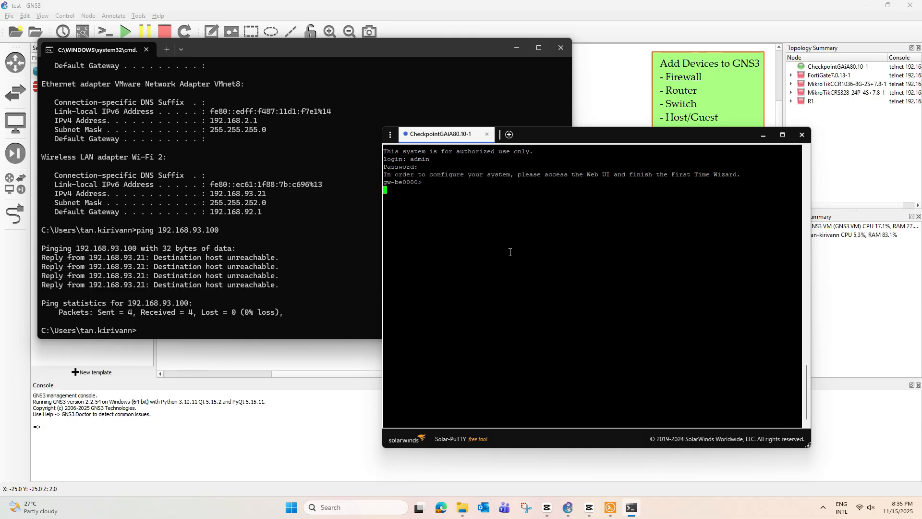
pyautogui.press('Return')
pyautogui.press('Return')
pyautogui.press('Return')
pyautogui.press('Return')
pyautogui.press('Return')
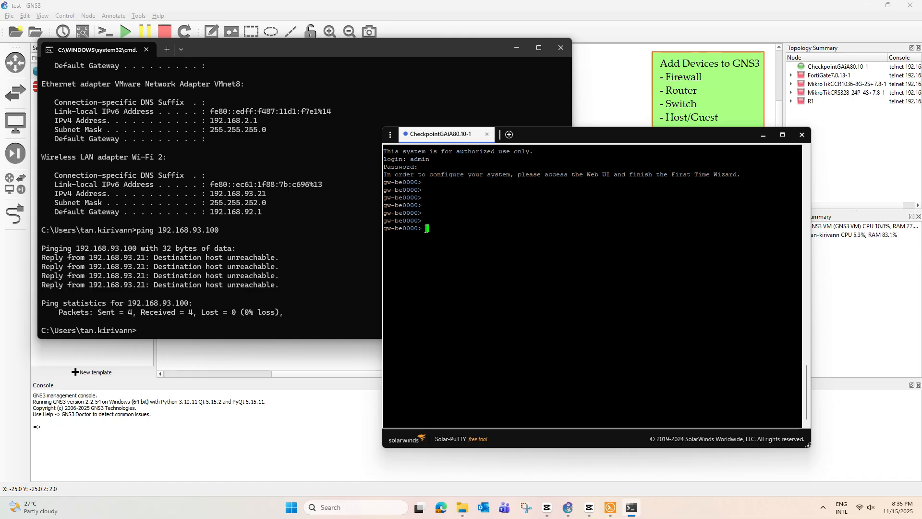
pyautogui.moveTo(425, 229); pyautogui.dragTo(396, 228)
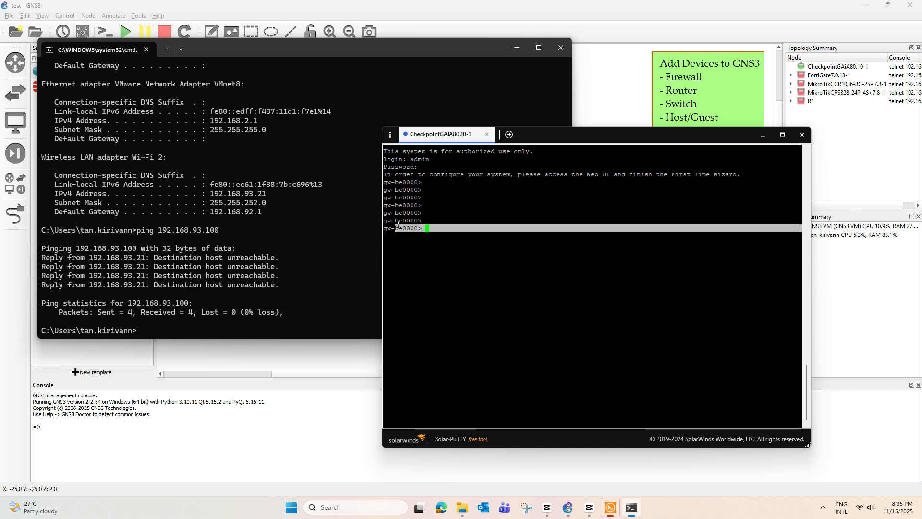
pyautogui.click(429, 227)
pyautogui.moveTo(383, 175); pyautogui.dragTo(797, 175)
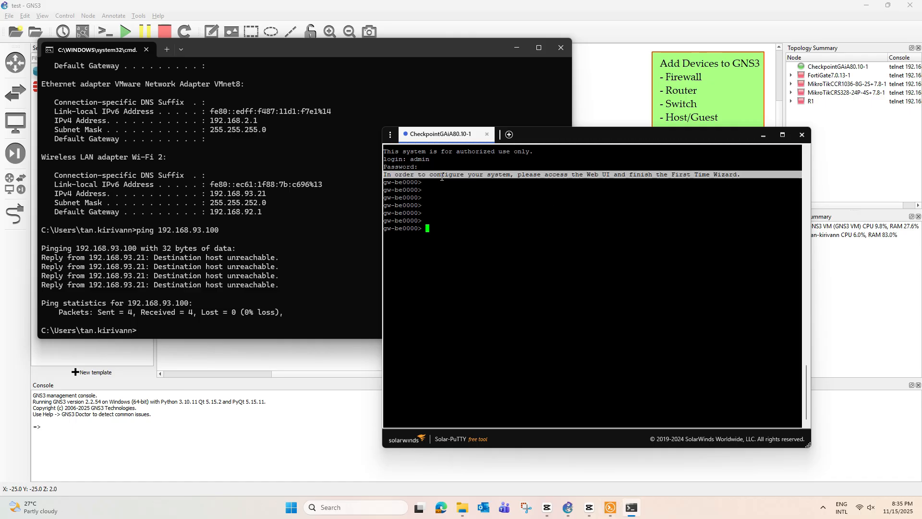
pyautogui.click(461, 178)
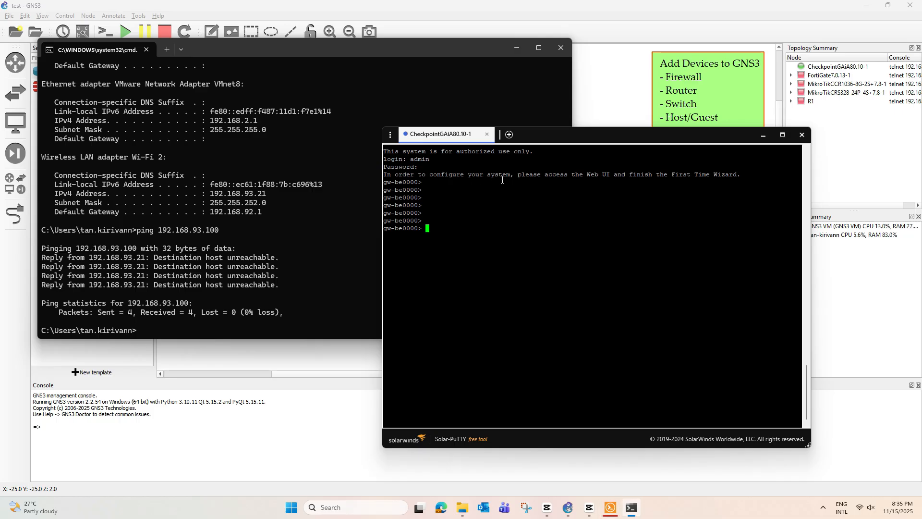
pyautogui.moveTo(591, 175); pyautogui.dragTo(698, 176)
# Step: Minimize the command prompt and console windows to reveal the GNS3 topology
pyautogui.moveTo(567, 138); pyautogui.dragTo(645, 153)
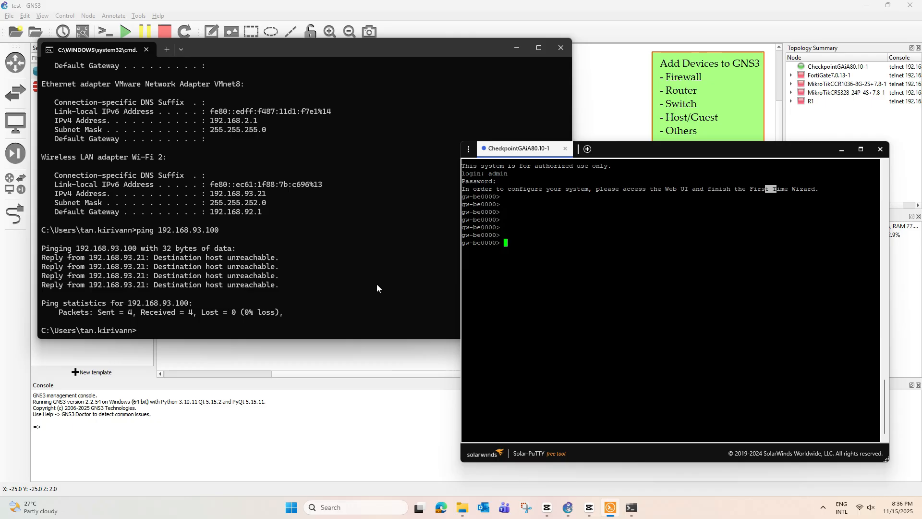
pyautogui.click(516, 47)
pyautogui.moveTo(656, 152); pyautogui.dragTo(678, 150)
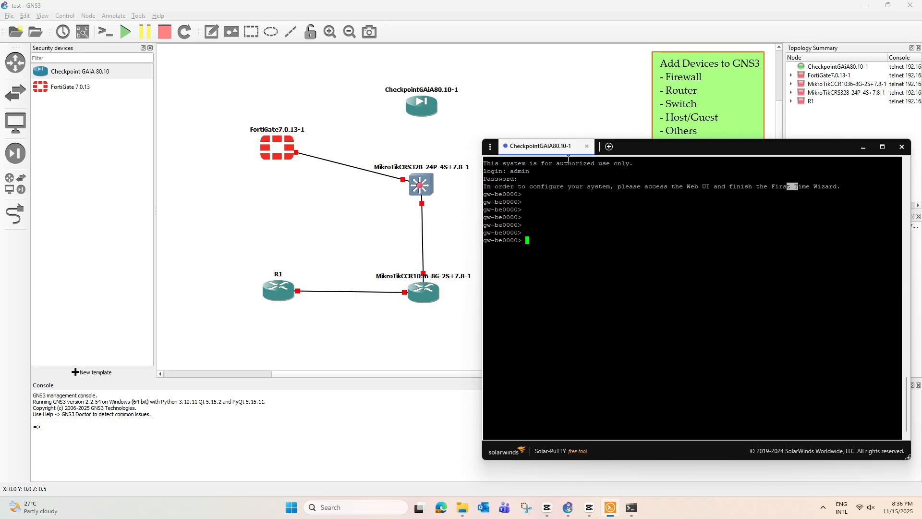
pyautogui.moveTo(681, 149); pyautogui.dragTo(638, 153)
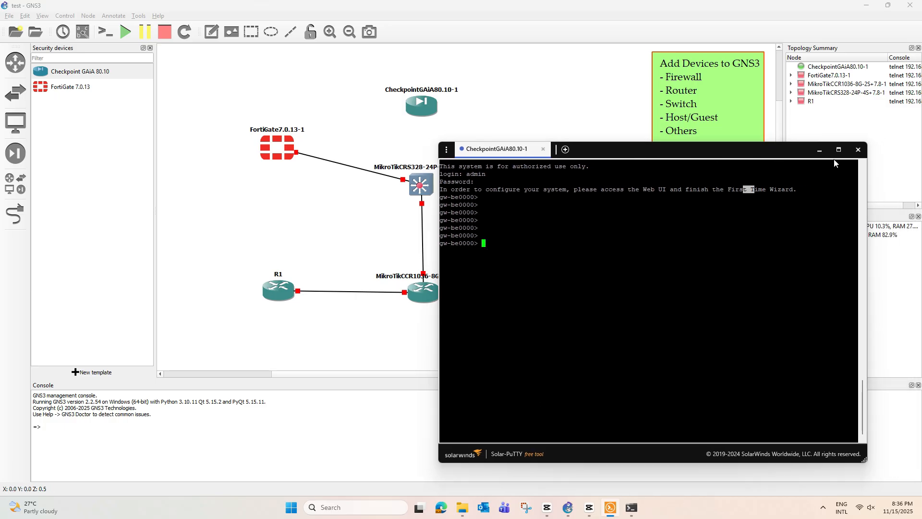
pyautogui.click(820, 150)
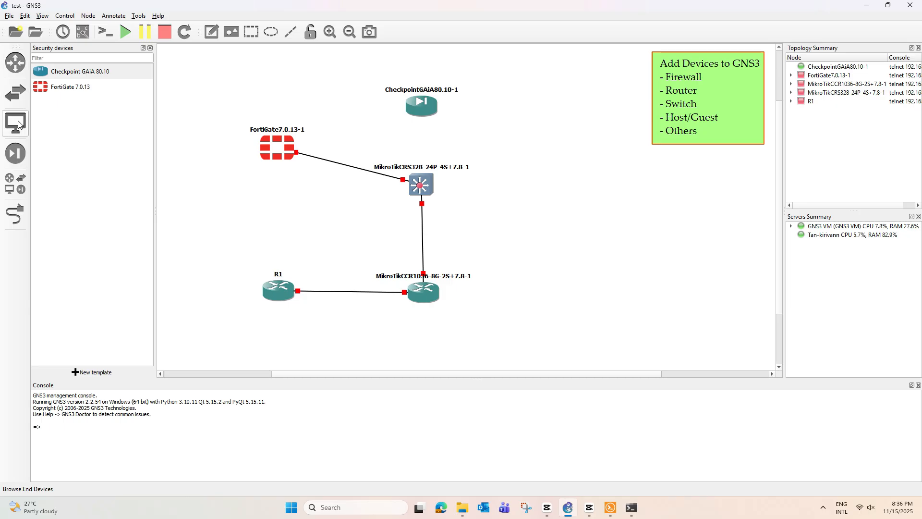
# Step: Browse router, switch and end-device lists, then cancel the Cloud new-template wizard
pyautogui.click(16, 65)
pyautogui.click(17, 89)
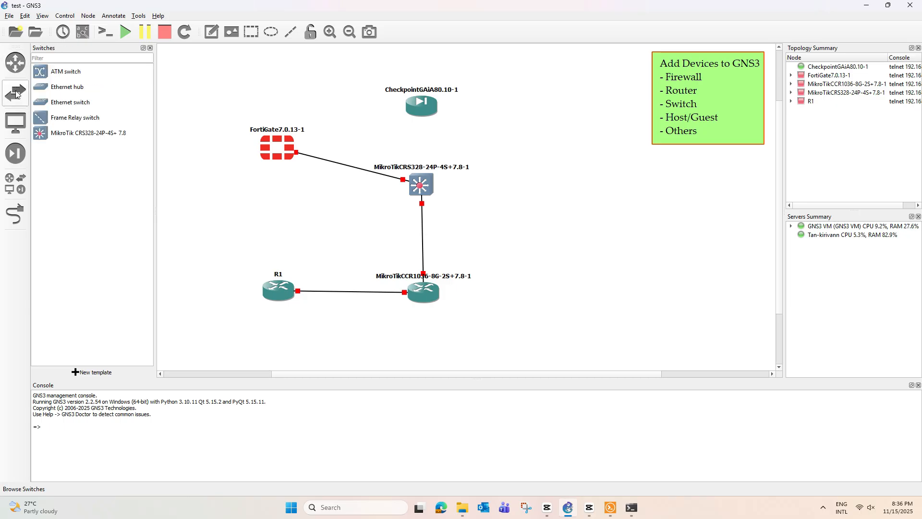
pyautogui.click(15, 125)
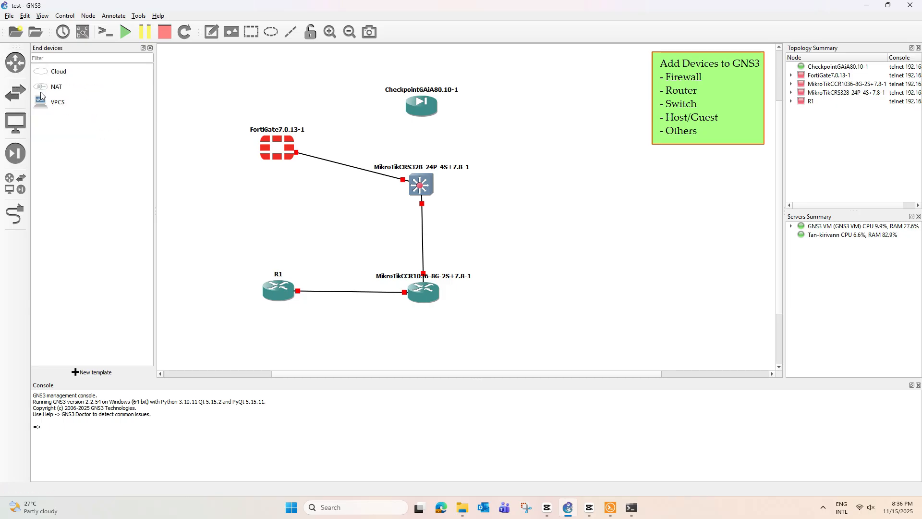
pyautogui.click(60, 72)
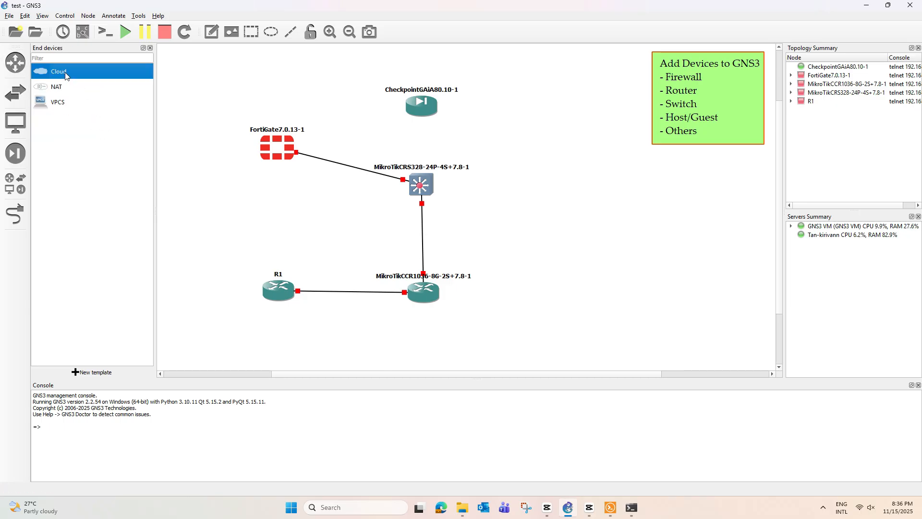
pyautogui.click(91, 373)
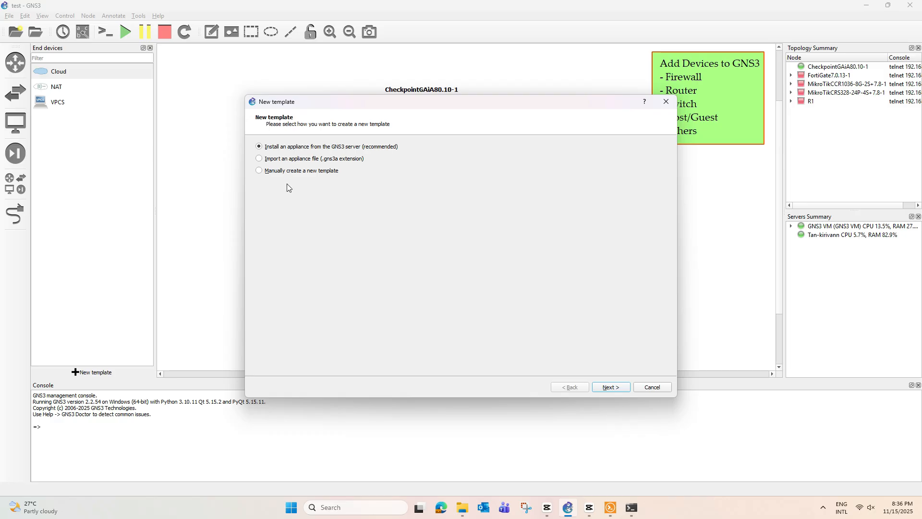
pyautogui.click(657, 388)
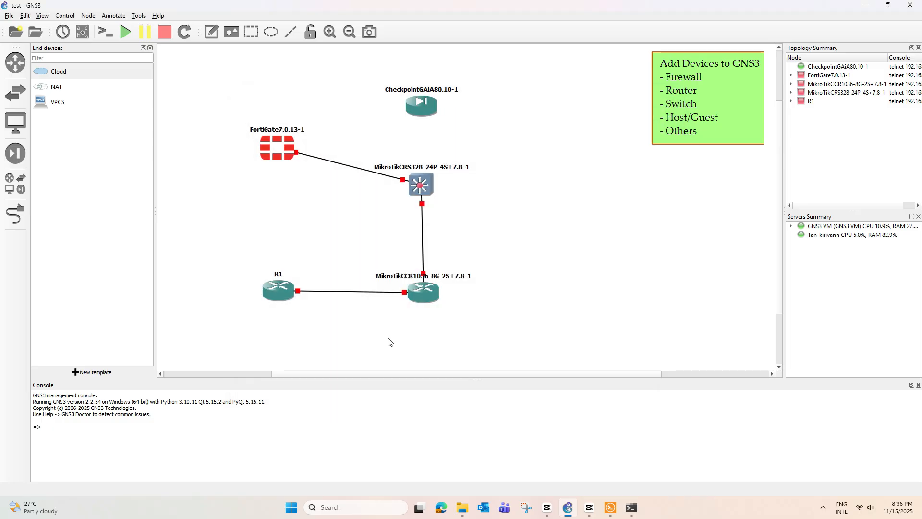
# Step: Create an 'Internet' cloud node template that runs on the GNS3 VM
pyautogui.click(25, 16)
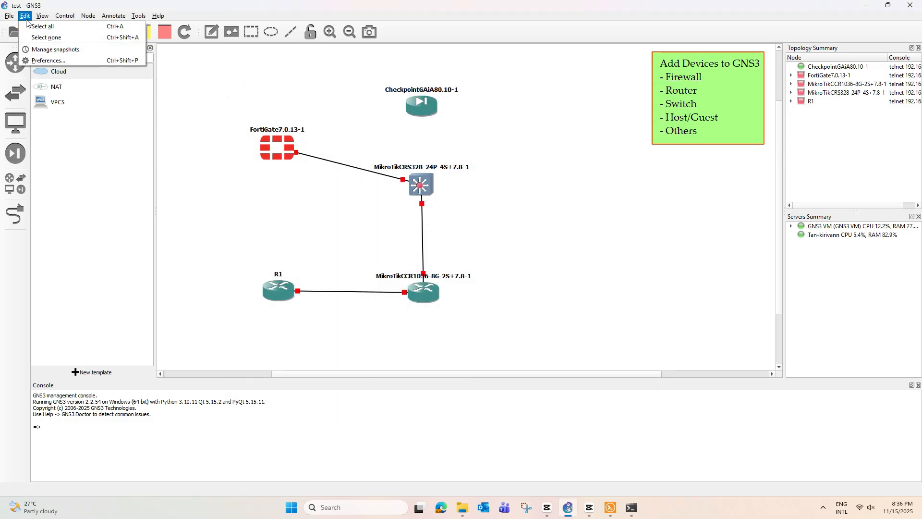
pyautogui.click(47, 61)
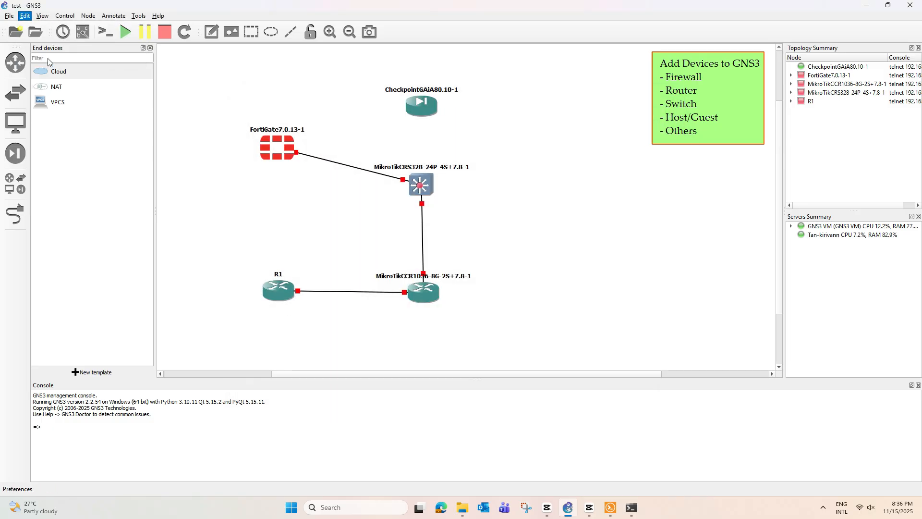
pyautogui.click(262, 169)
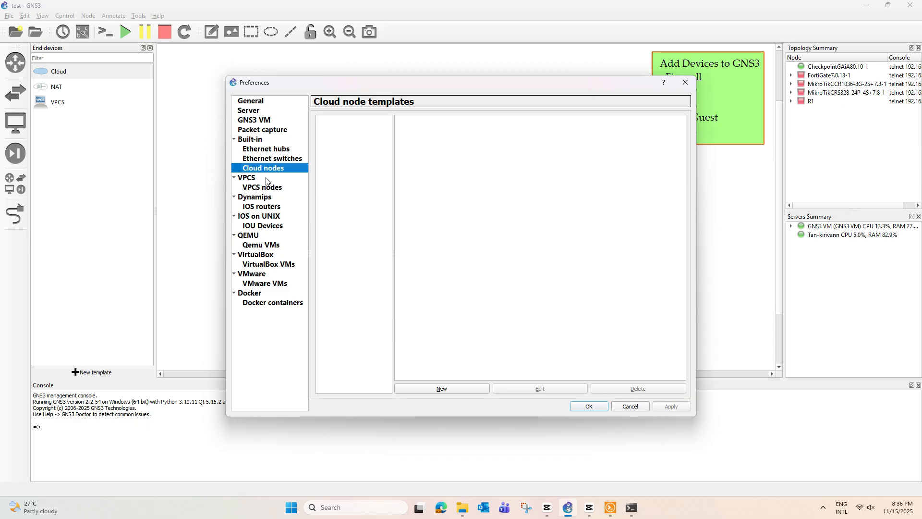
pyautogui.click(471, 389)
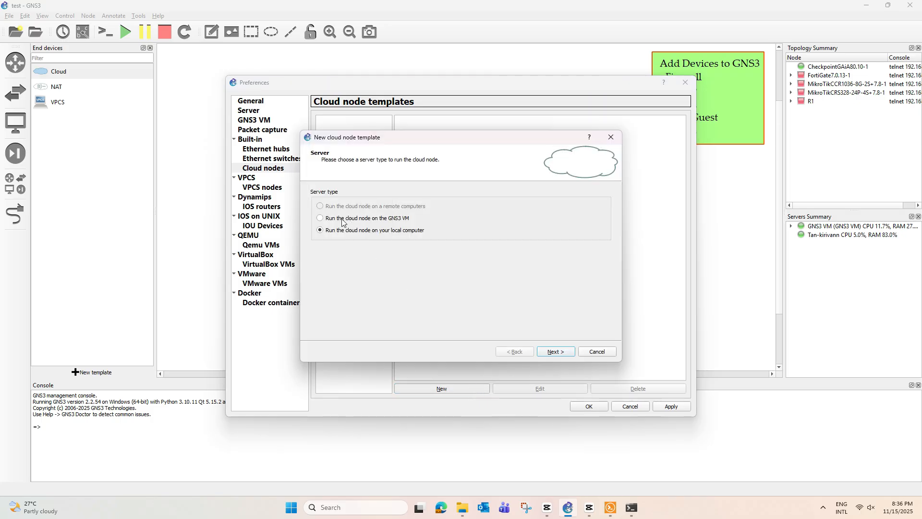
pyautogui.click(320, 218)
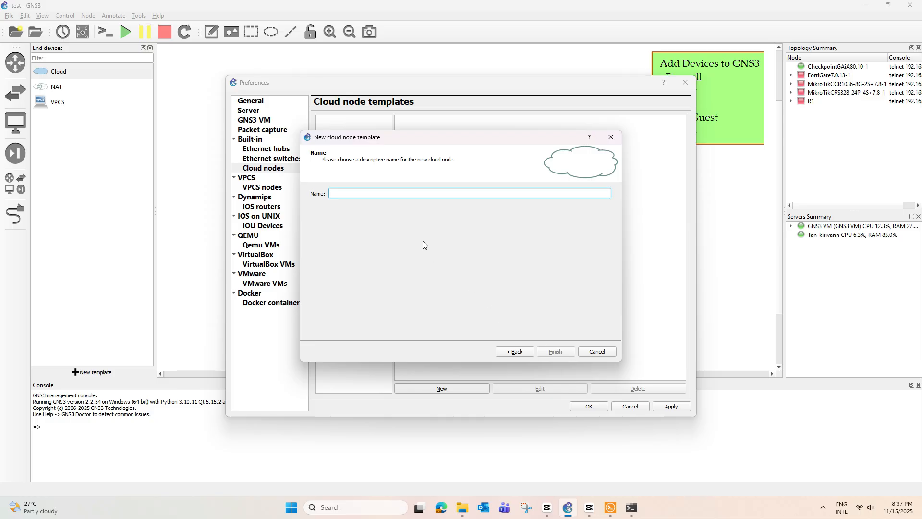
pyautogui.moveTo(458, 139); pyautogui.dragTo(540, 163)
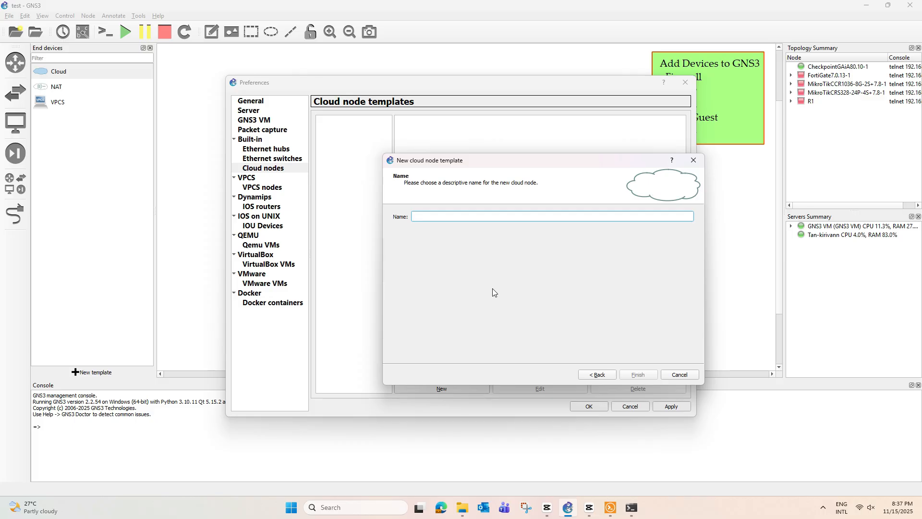
pyautogui.write('Internet')
pyautogui.click(639, 375)
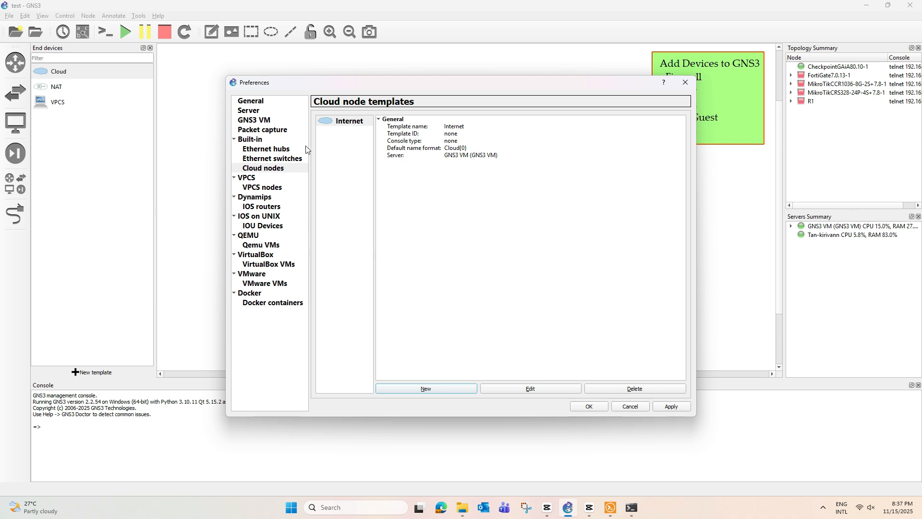
pyautogui.click(267, 158)
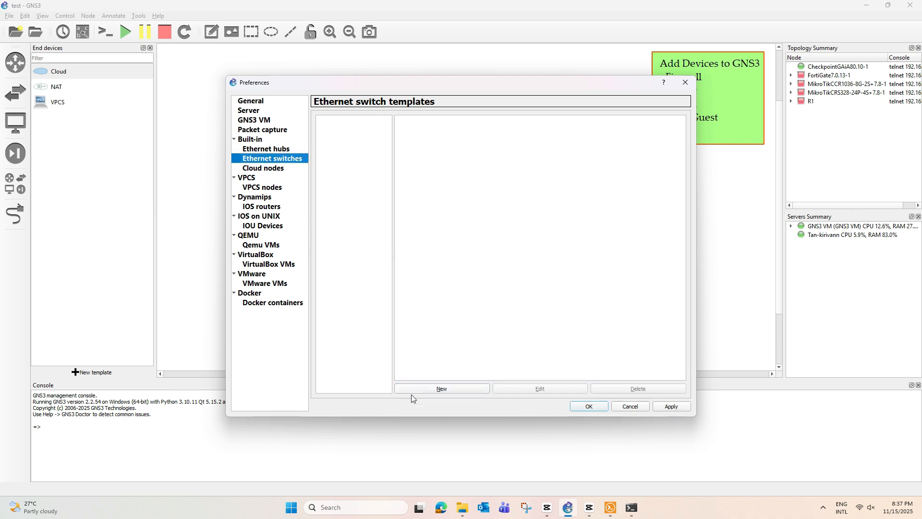
# Step: Create the 8-port 'Unmanage Ethernet Switch' template on the GNS3 VM and apply the preferences
pyautogui.click(428, 389)
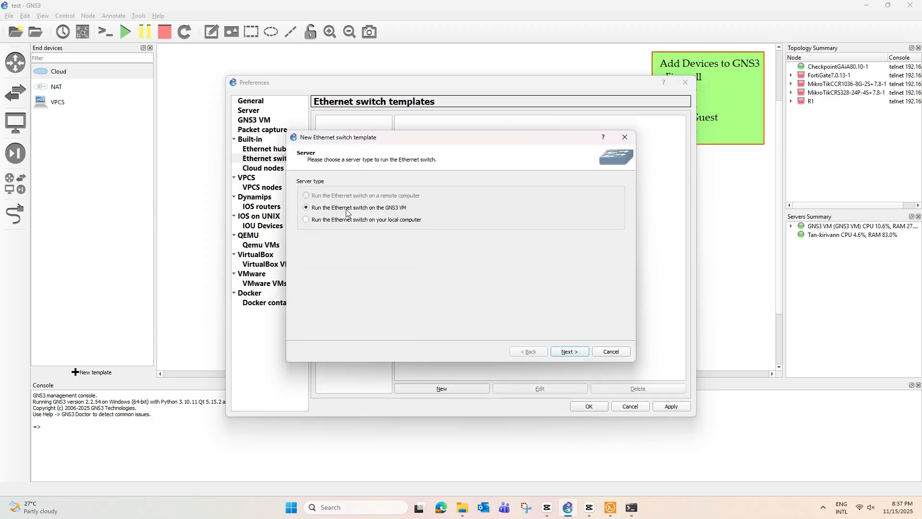
pyautogui.click(576, 355)
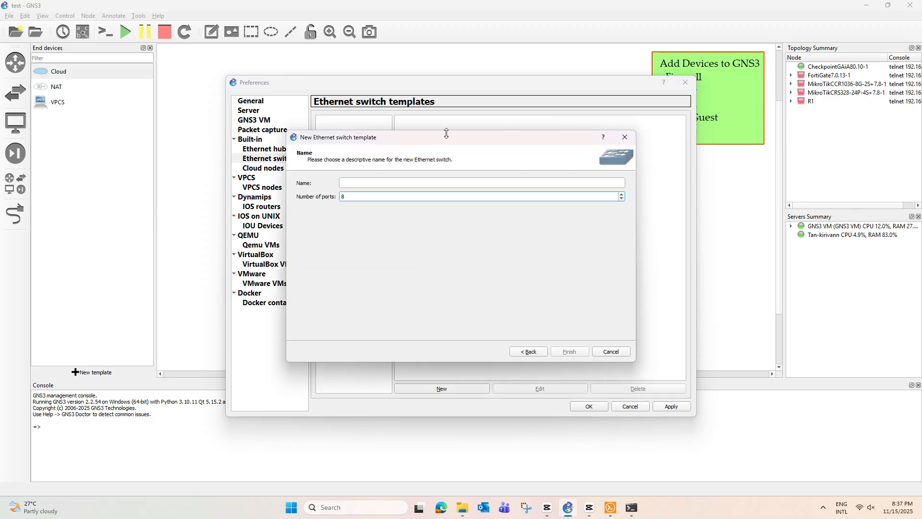
pyautogui.moveTo(449, 137); pyautogui.dragTo(539, 171)
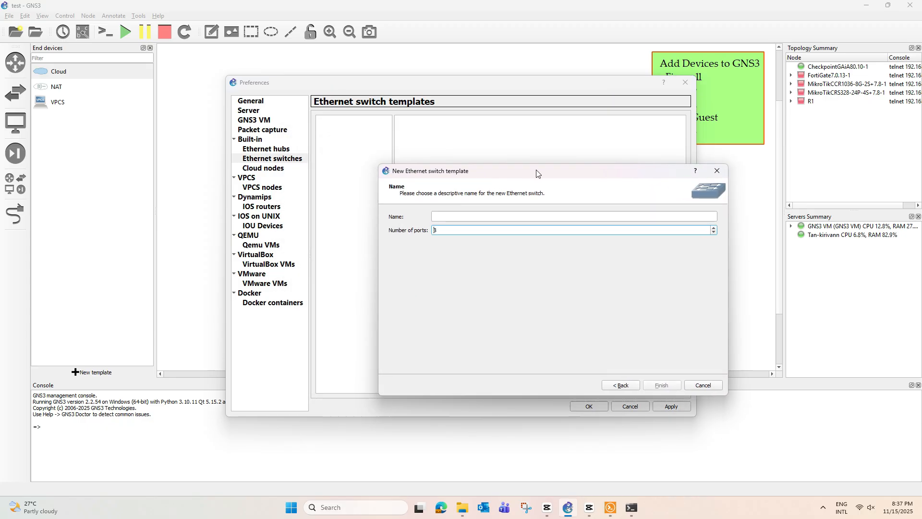
pyautogui.click(456, 217)
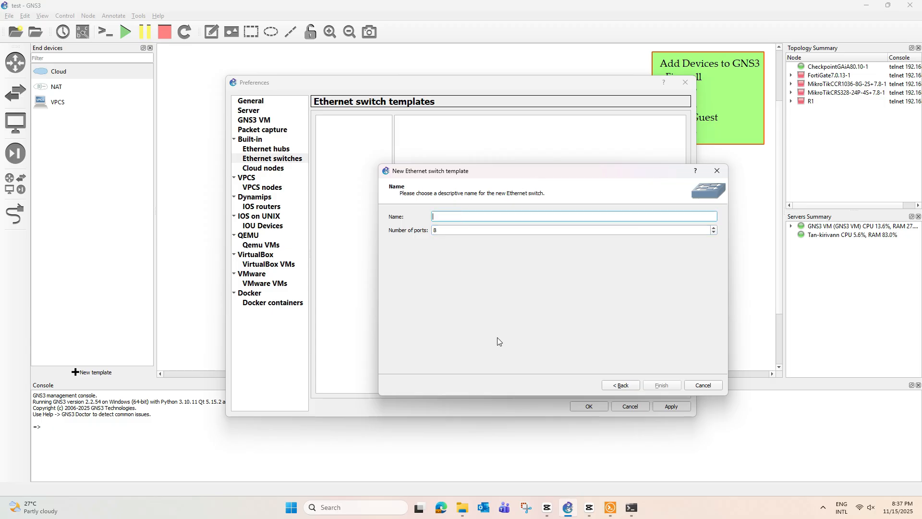
pyautogui.write('Unmanage Ethernet Switch')
pyautogui.click(665, 388)
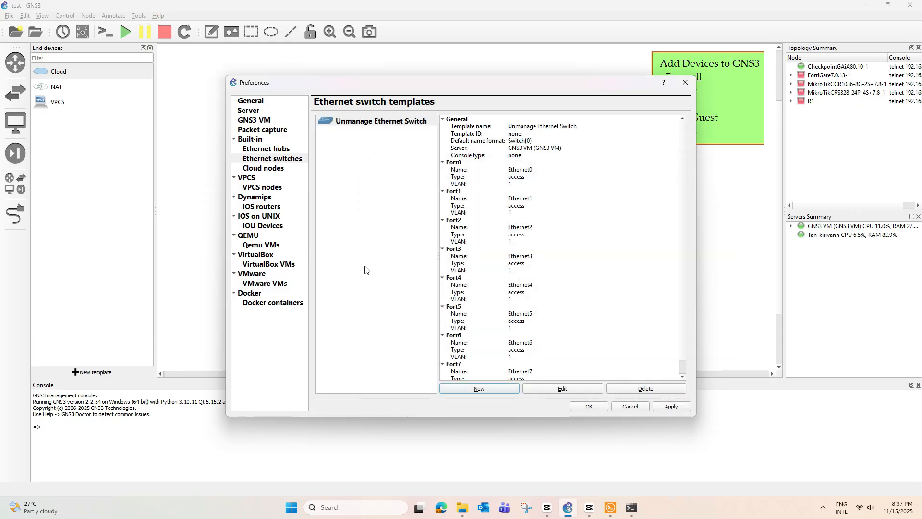
pyautogui.click(676, 408)
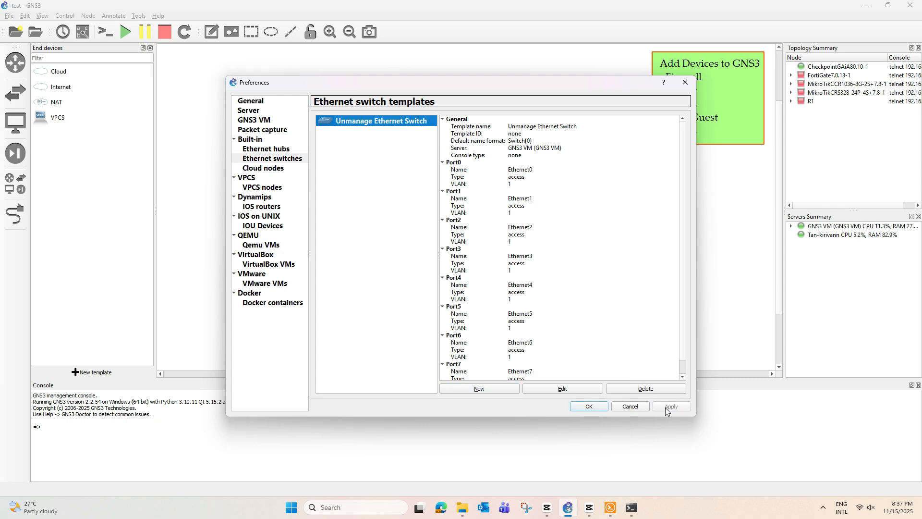
pyautogui.click(588, 406)
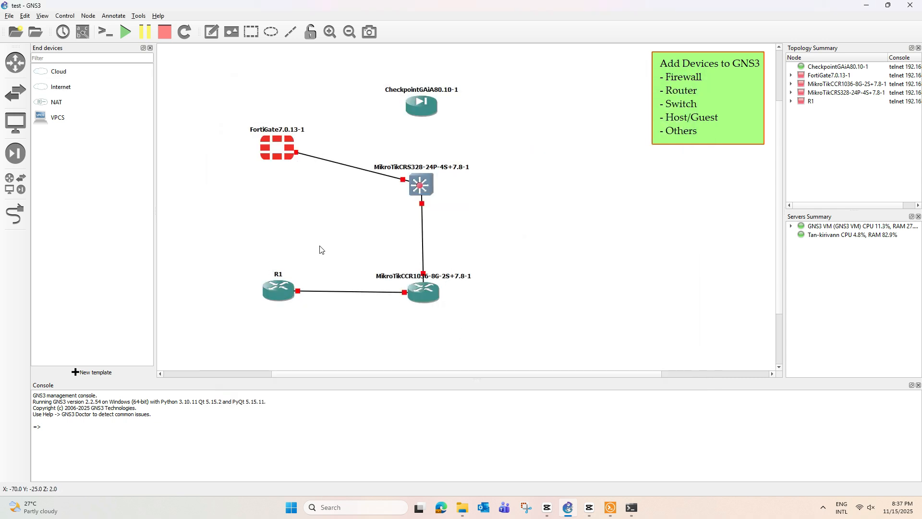
# Step: Place an Internet cloud and an Unmanage Ethernet Switch on the topology canvas
pyautogui.moveTo(57, 91); pyautogui.dragTo(514, 101)
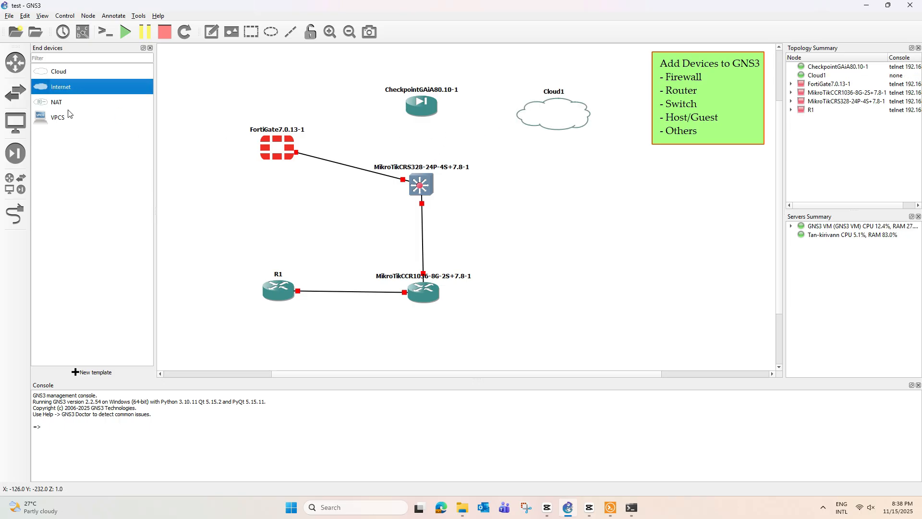
pyautogui.click(15, 93)
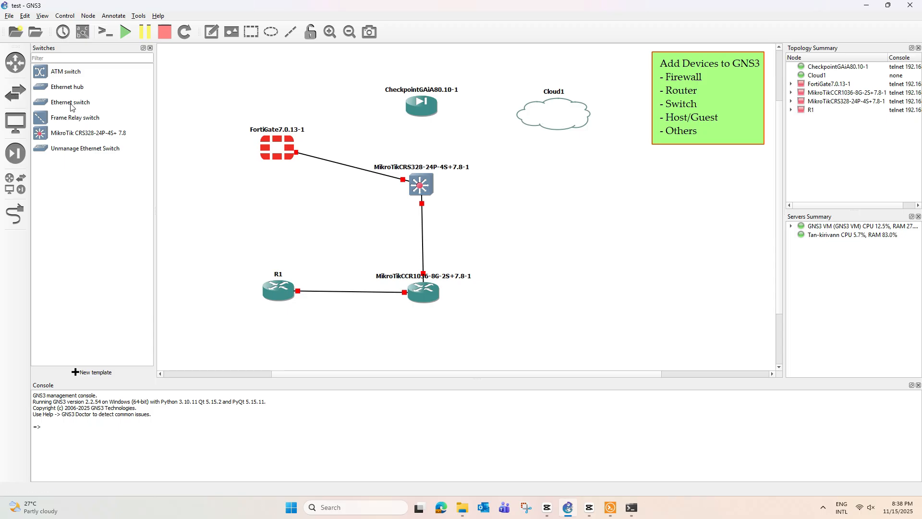
pyautogui.click(76, 150)
pyautogui.moveTo(61, 149); pyautogui.dragTo(555, 177)
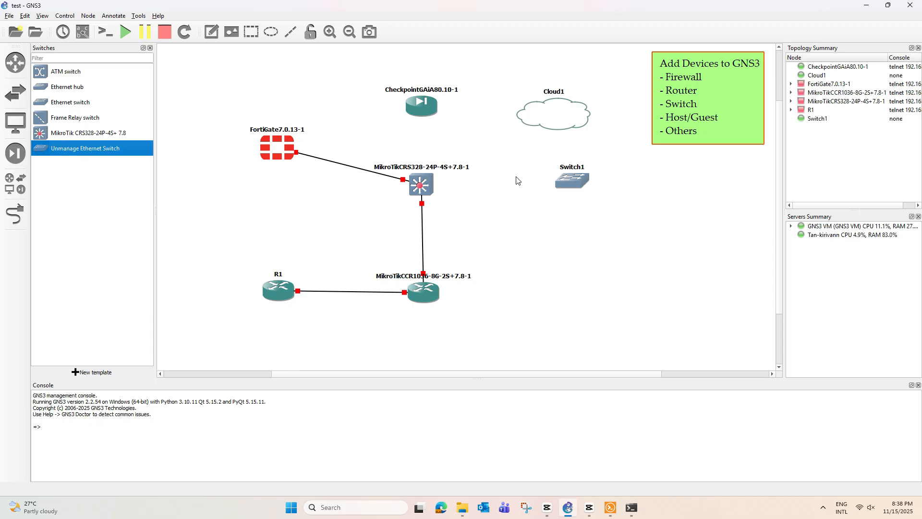
# Step: Rearrange the FortiGate, MikroTik, Checkpoint, Cloud1 and Switch1 nodes into a tidy layout
pyautogui.moveTo(277, 153); pyautogui.dragTo(272, 189)
pyautogui.moveTo(429, 189); pyautogui.dragTo(432, 219)
pyautogui.moveTo(424, 107); pyautogui.dragTo(525, 235)
pyautogui.moveTo(552, 120); pyautogui.dragTo(547, 92)
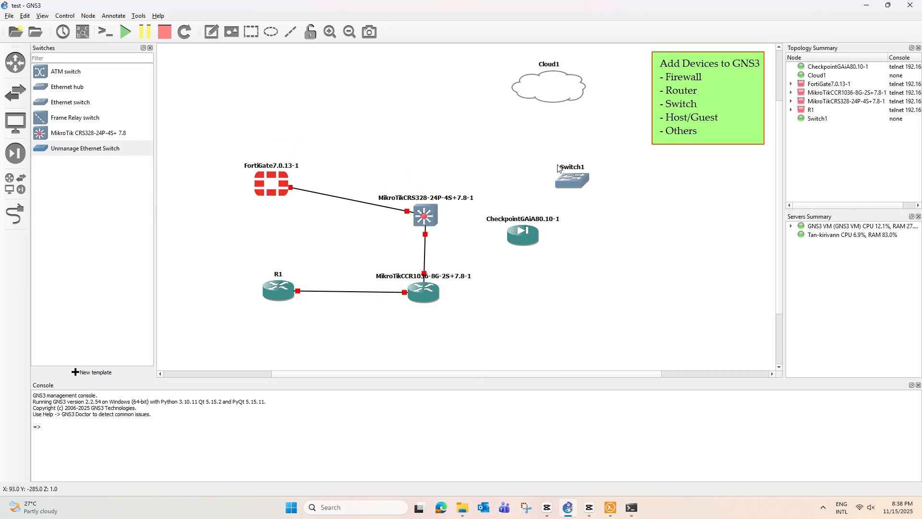
pyautogui.moveTo(560, 177); pyautogui.dragTo(417, 98)
pyautogui.moveTo(523, 236); pyautogui.dragTo(533, 181)
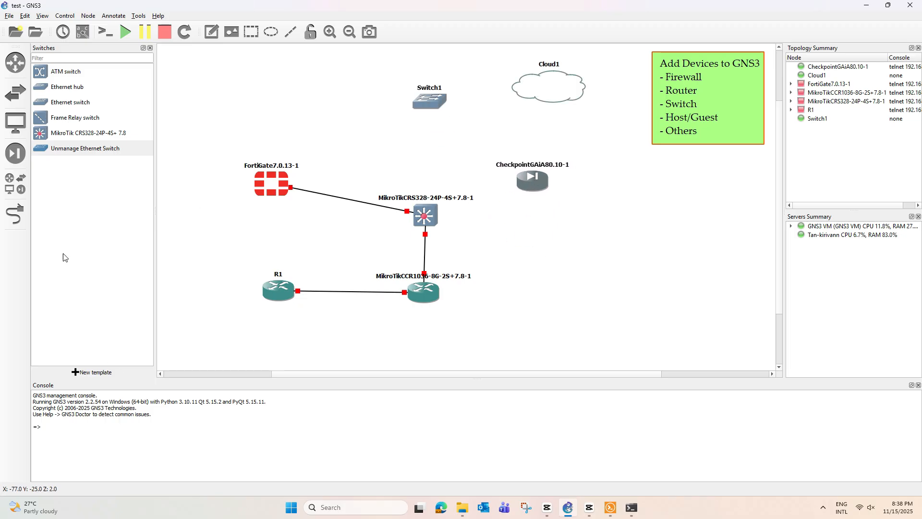
# Step: Link Switch1's Ethernet1 port to the Checkpoint node's first interface
pyautogui.click(16, 214)
pyautogui.click(425, 110)
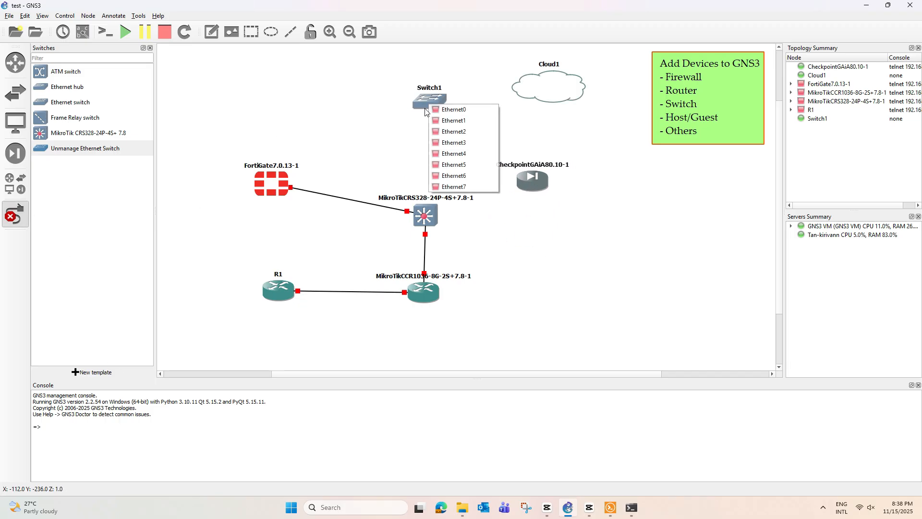
pyautogui.click(453, 121)
pyautogui.click(532, 185)
pyautogui.click(542, 191)
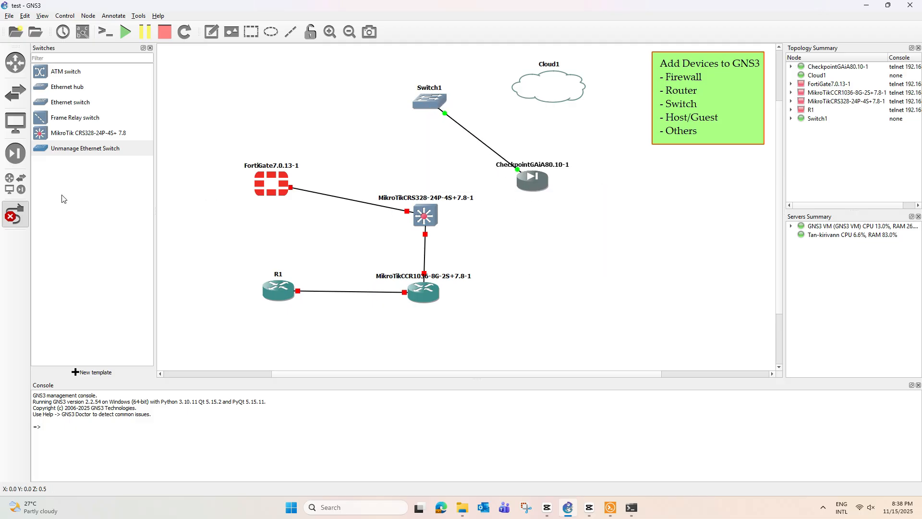
pyautogui.click(18, 219)
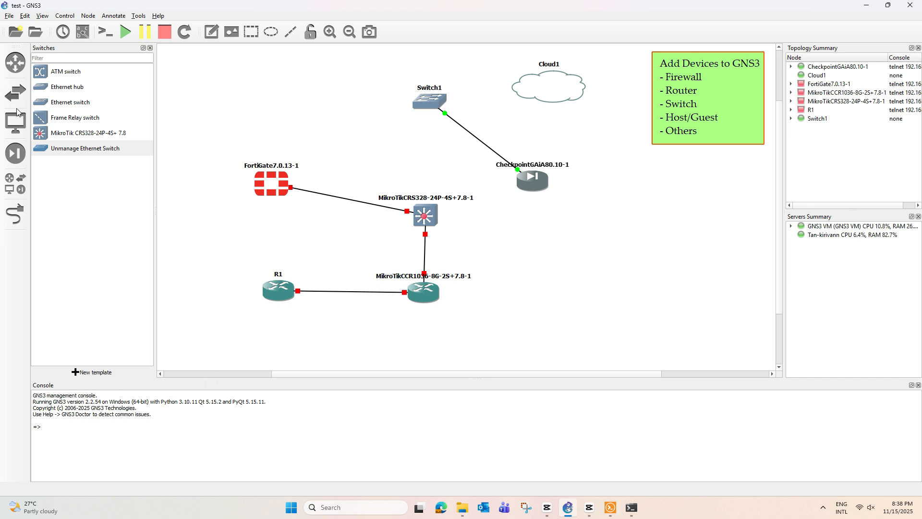
pyautogui.click(25, 16)
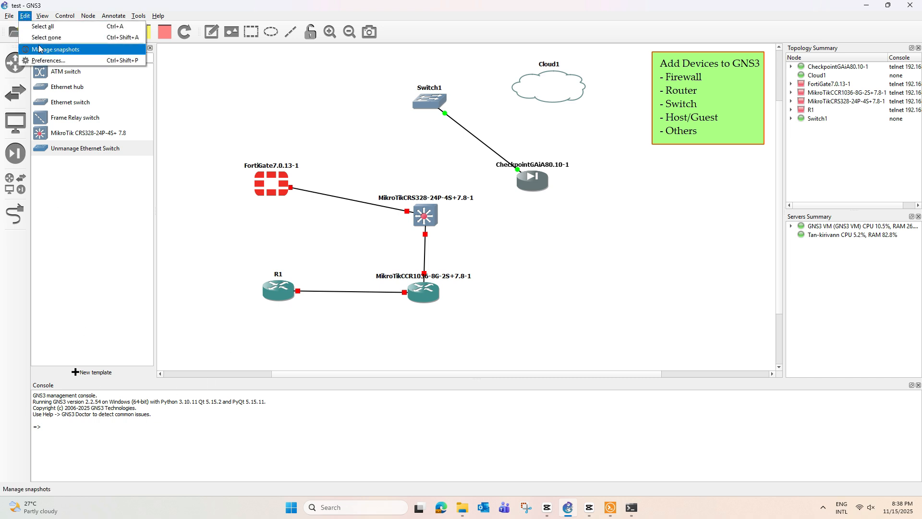
# Step: Create a 'VPCS-Client' VPCS node template running on the GNS3 VM
pyautogui.click(43, 61)
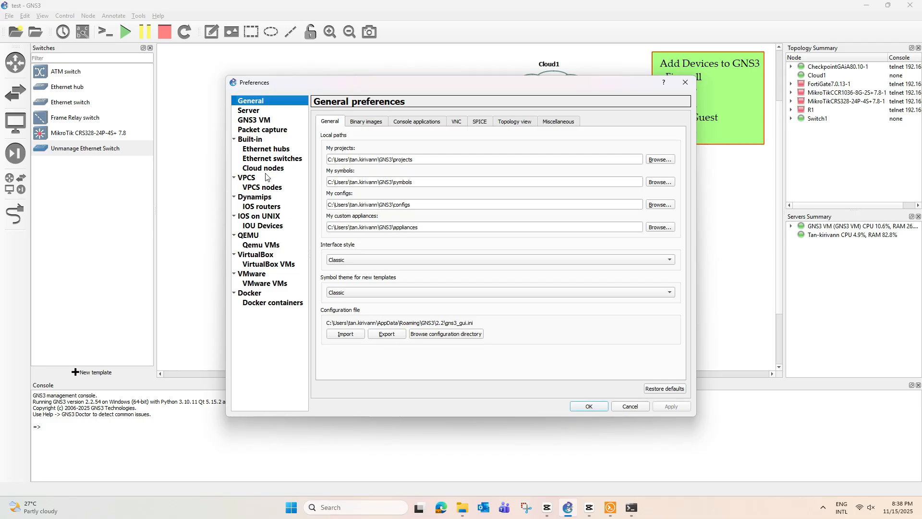
pyautogui.click(265, 189)
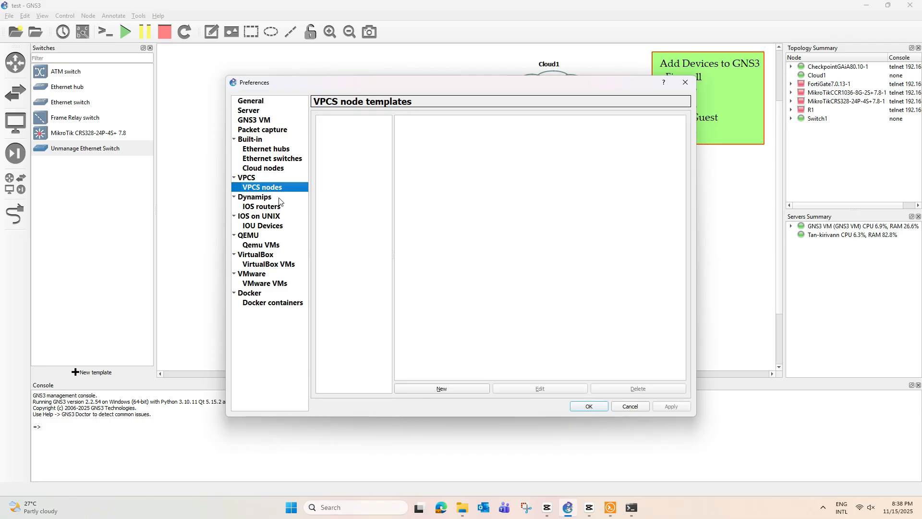
pyautogui.click(441, 388)
pyautogui.click(331, 215)
pyautogui.click(565, 352)
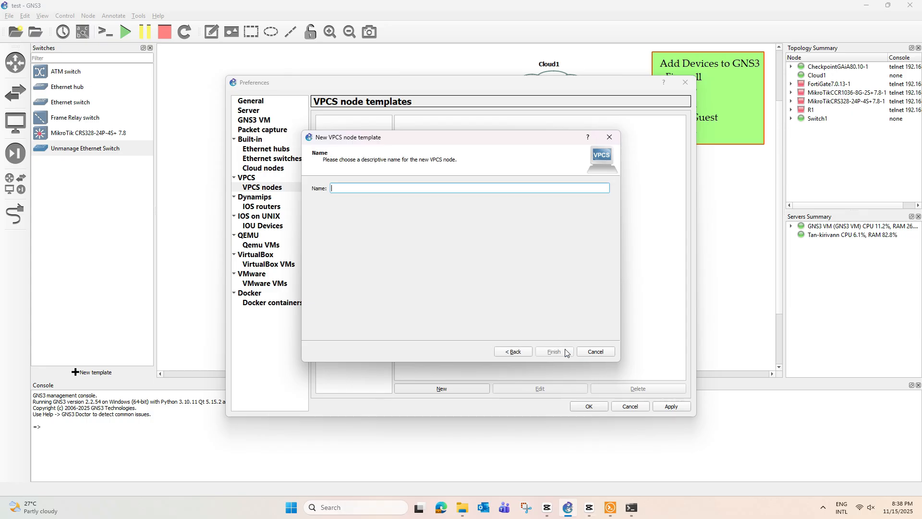
pyautogui.moveTo(443, 139); pyautogui.dragTo(518, 156)
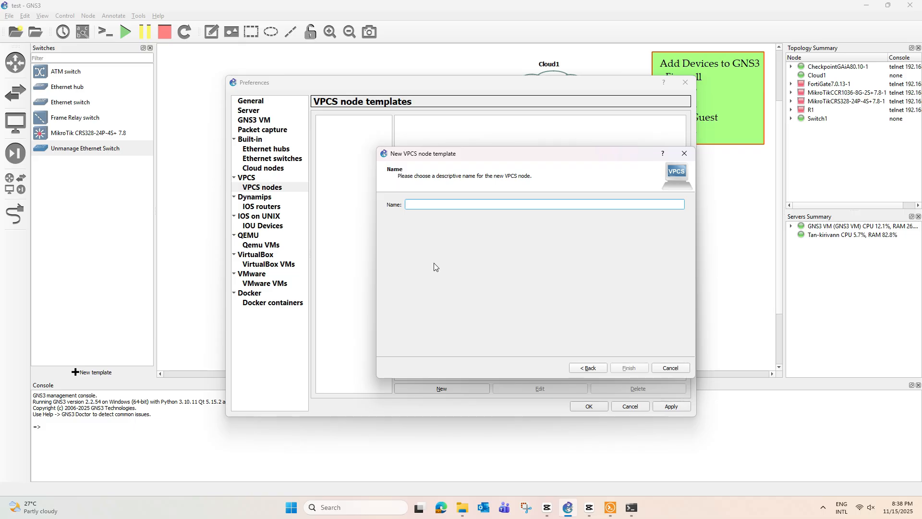
pyautogui.write('VPC')
pyautogui.write('Client')
pyautogui.click(634, 368)
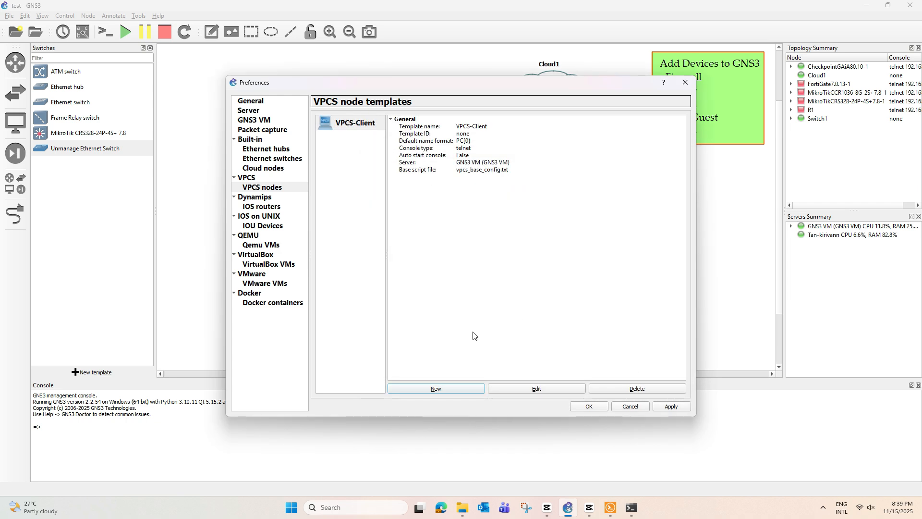
pyautogui.click(589, 406)
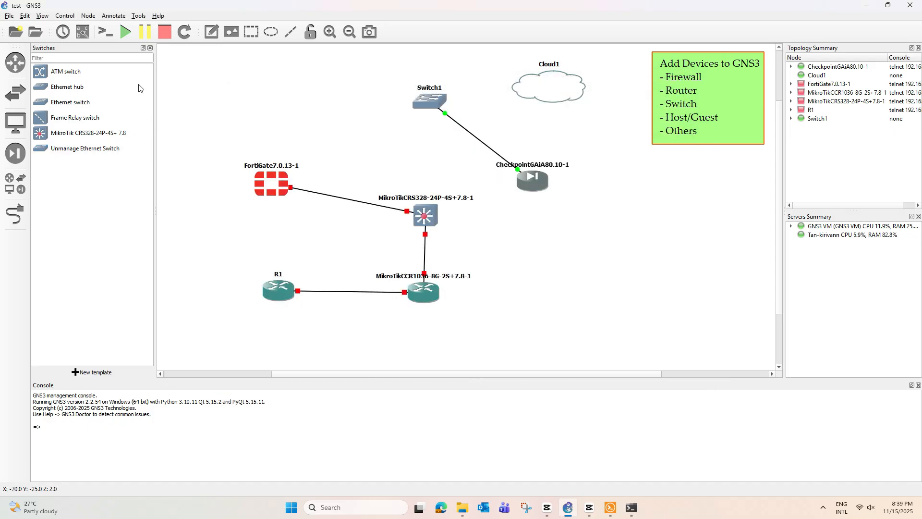
# Step: Drop a VPCS-Client node (PC1) on the canvas and begin linking Switch1 to Cloud1
pyautogui.click(15, 122)
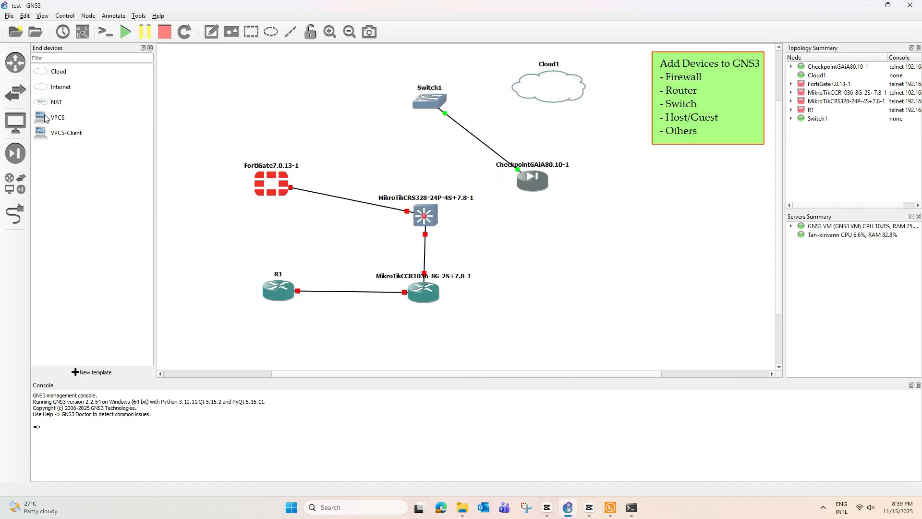
pyautogui.moveTo(60, 133); pyautogui.dragTo(352, 144)
pyautogui.click(12, 220)
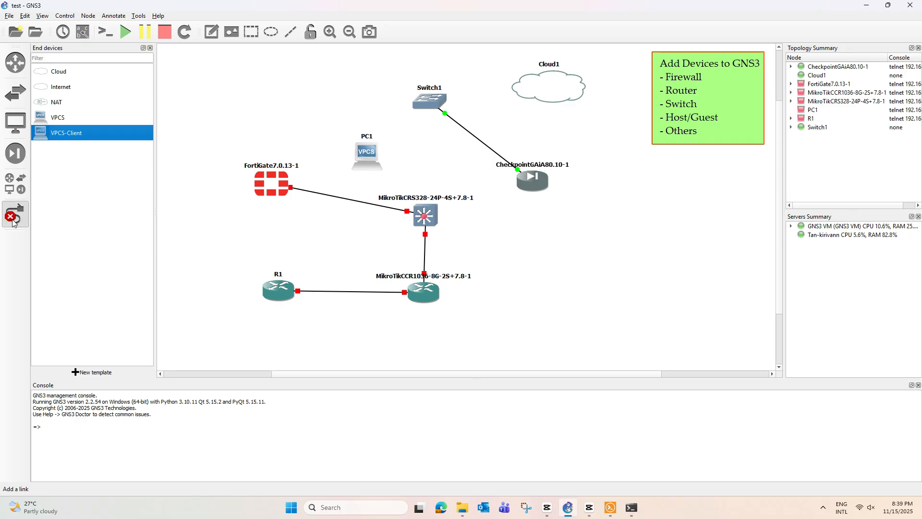
pyautogui.click(434, 98)
pyautogui.click(464, 112)
pyautogui.click(550, 94)
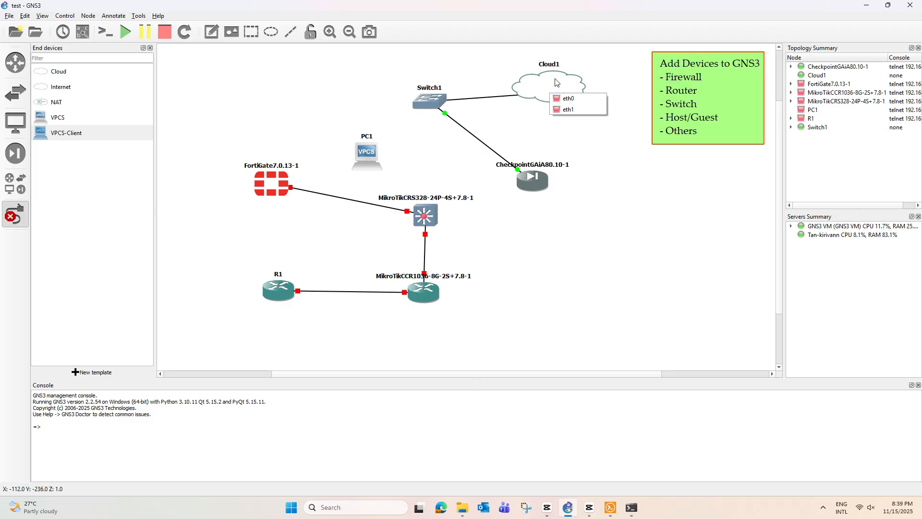
# Step: Attach the Switch1 link to Cloud1's eth1 and link another Switch1 port to PC1's Ethernet0
pyautogui.click(568, 110)
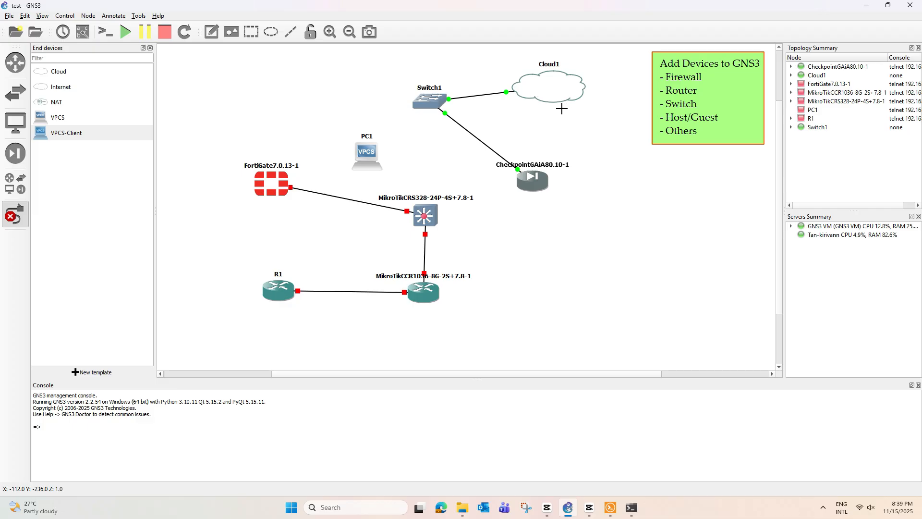
pyautogui.click(426, 110)
pyautogui.click(450, 134)
pyautogui.click(369, 155)
pyautogui.click(375, 159)
pyautogui.click(11, 216)
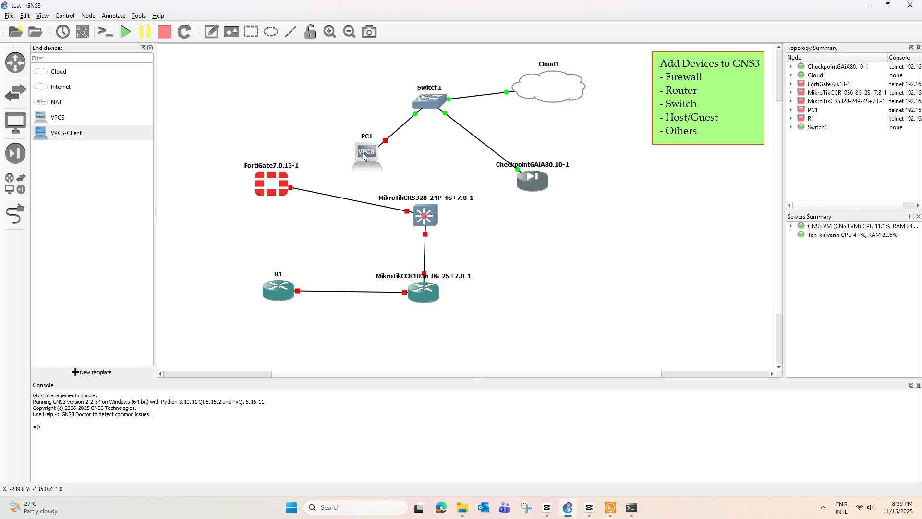
# Step: Move PC1 left of Switch1, nudge Cloud1 up-right, and lower the Checkpoint node
pyautogui.moveTo(362, 153); pyautogui.dragTo(308, 107)
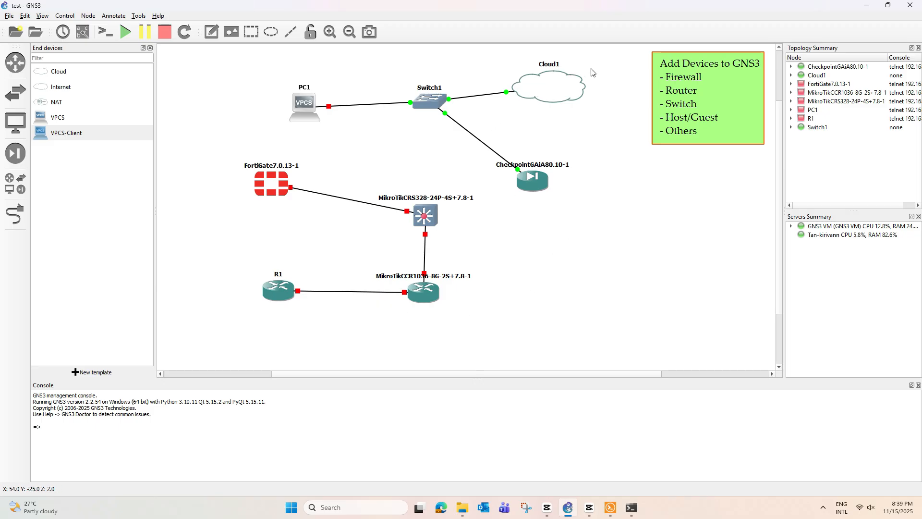
pyautogui.moveTo(529, 82); pyautogui.dragTo(537, 77)
pyautogui.moveTo(538, 189); pyautogui.dragTo(520, 196)
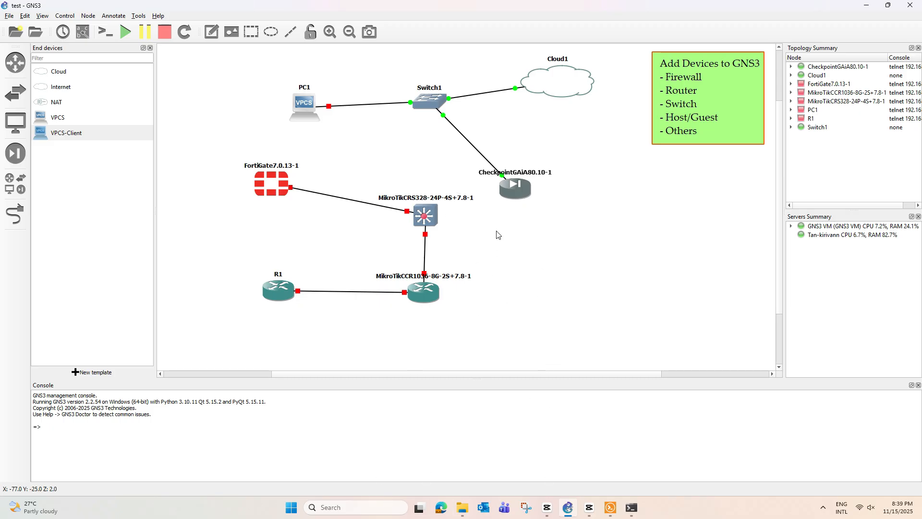
pyautogui.moveTo(549, 82)
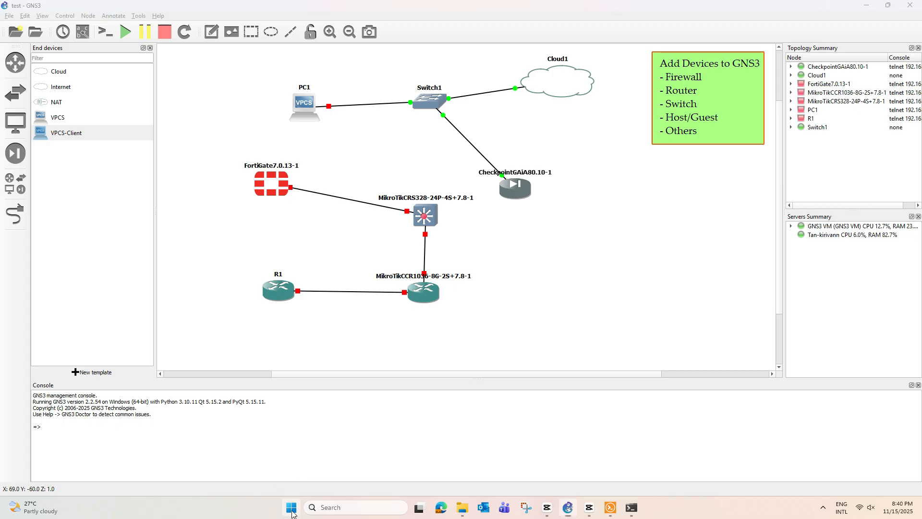
# Step: Launch VMware Workstation Pro from the Start menu search
pyautogui.click(291, 508)
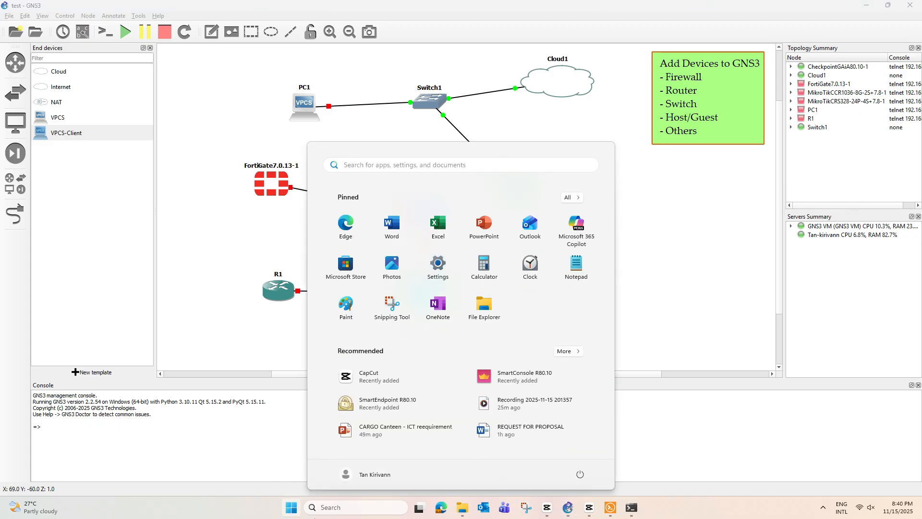
pyautogui.click(291, 507)
pyautogui.write('v')
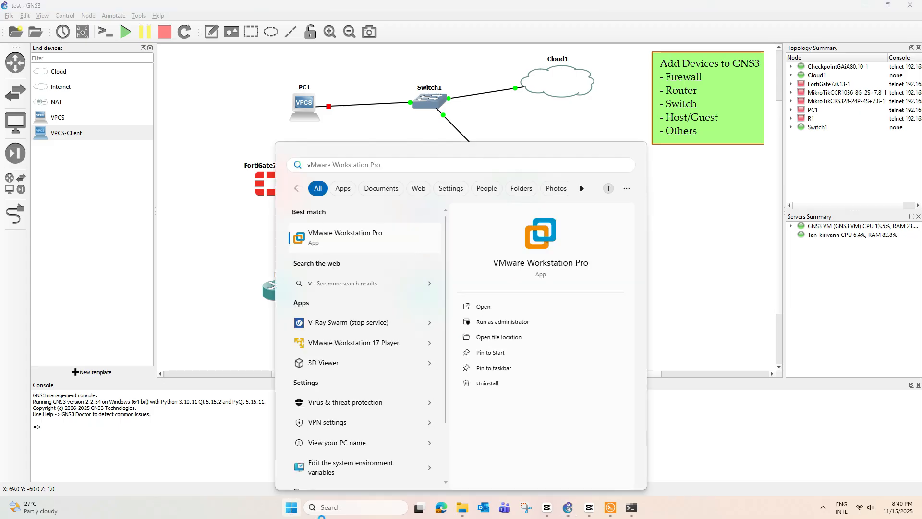
pyautogui.press('Return')
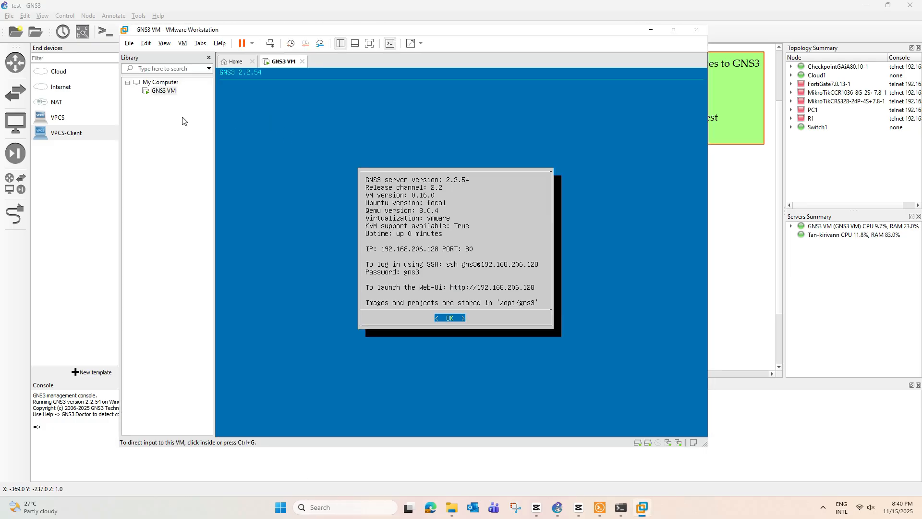
# Step: Add a third network adapter to the GNS3 VM, set it to Bridged, and save
pyautogui.rightClick(162, 91)
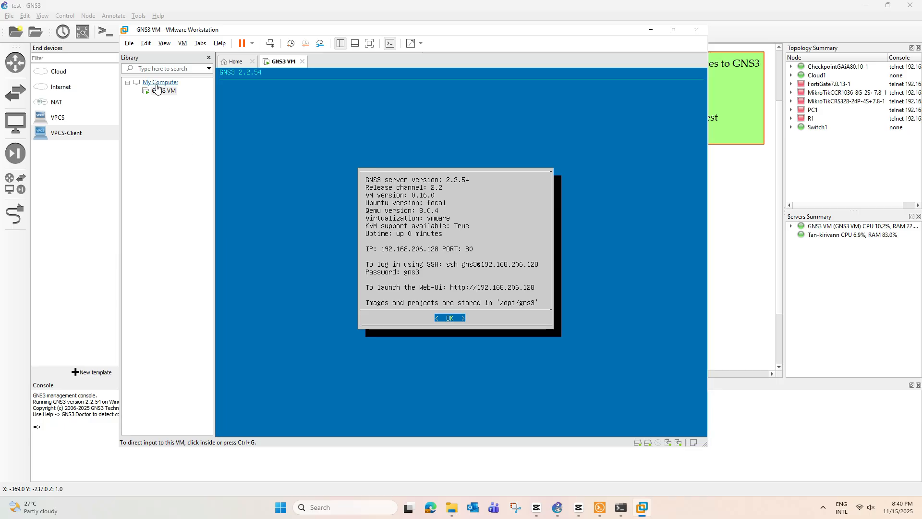
pyautogui.moveTo(186, 258)
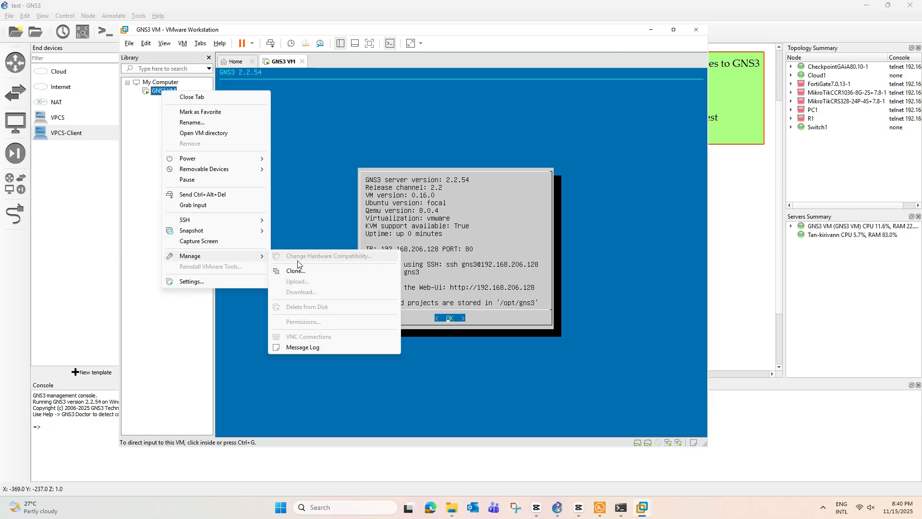
pyautogui.click(191, 281)
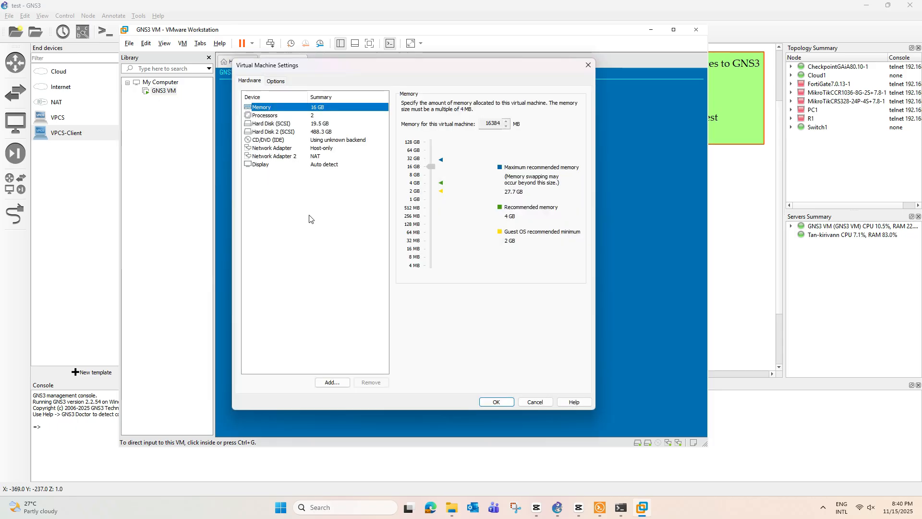
pyautogui.click(337, 381)
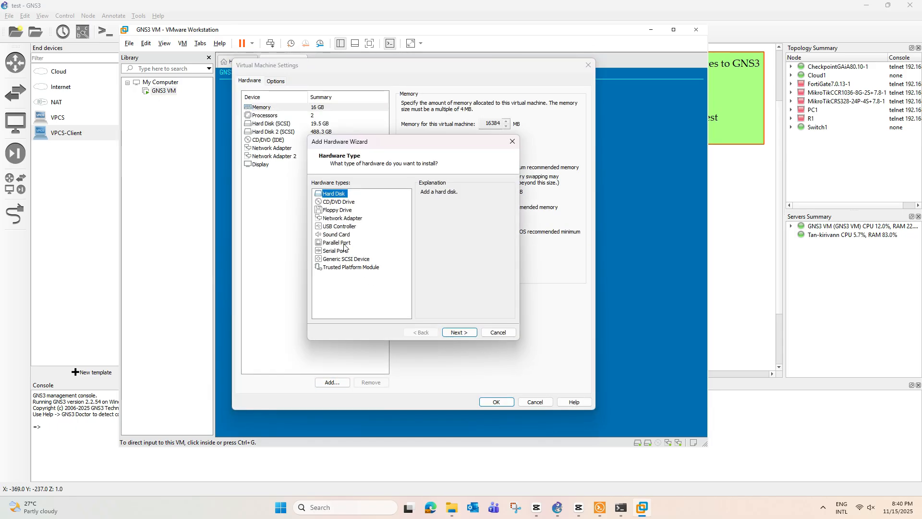
pyautogui.click(350, 219)
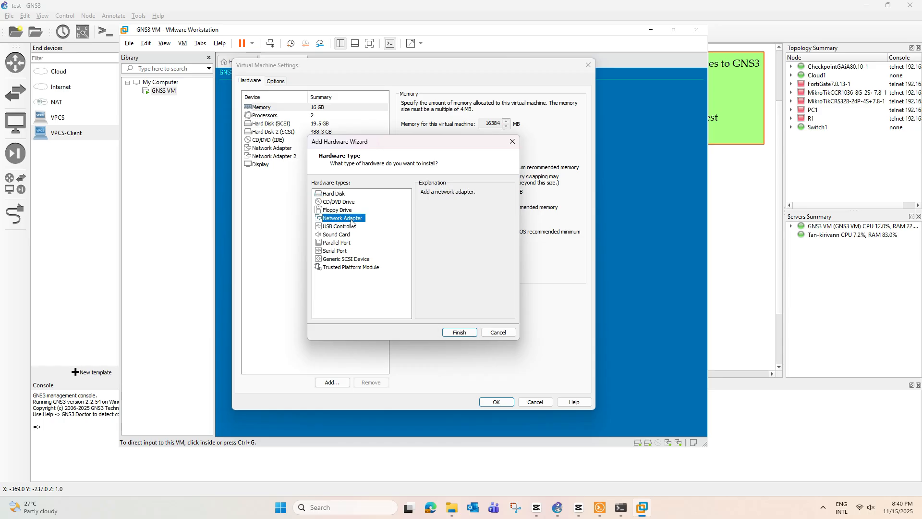
pyautogui.click(463, 332)
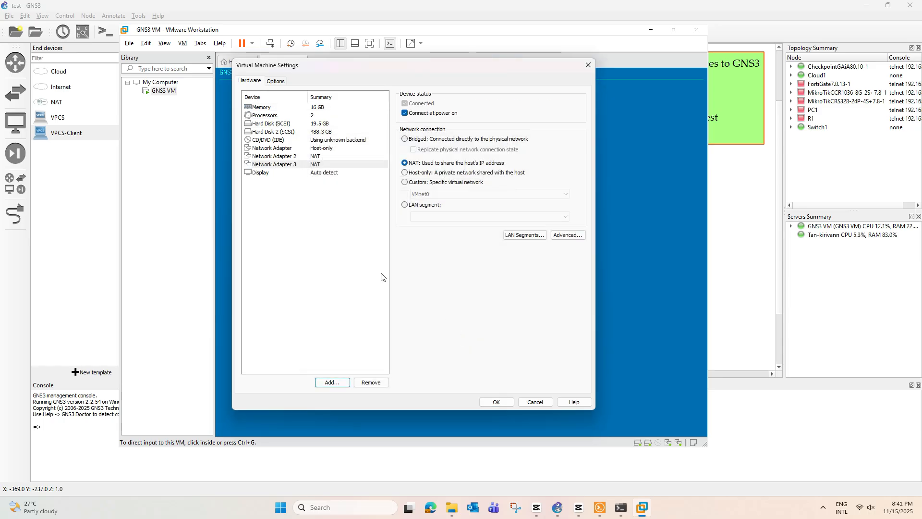
pyautogui.click(285, 166)
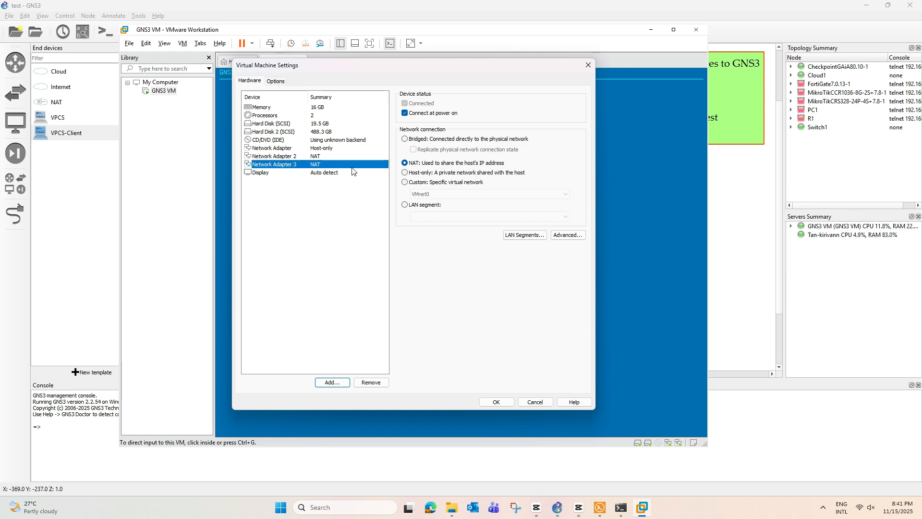
pyautogui.click(404, 139)
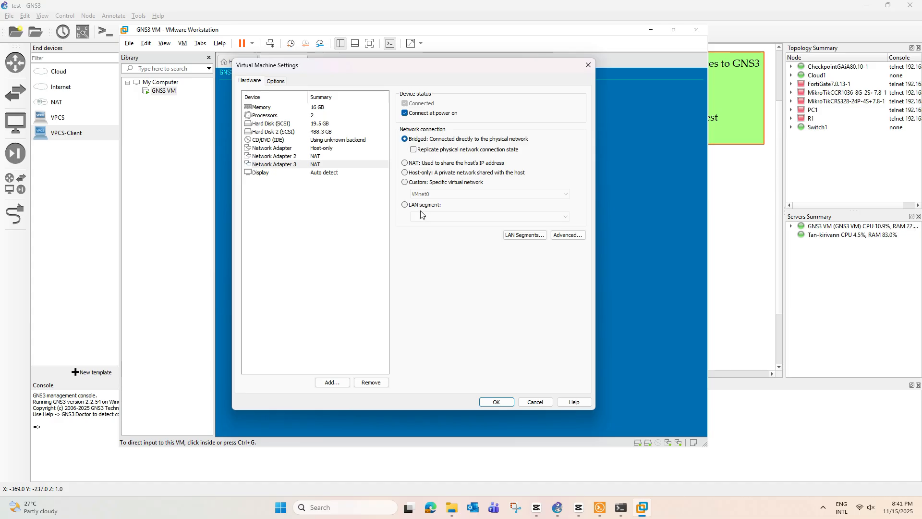
pyautogui.click(496, 401)
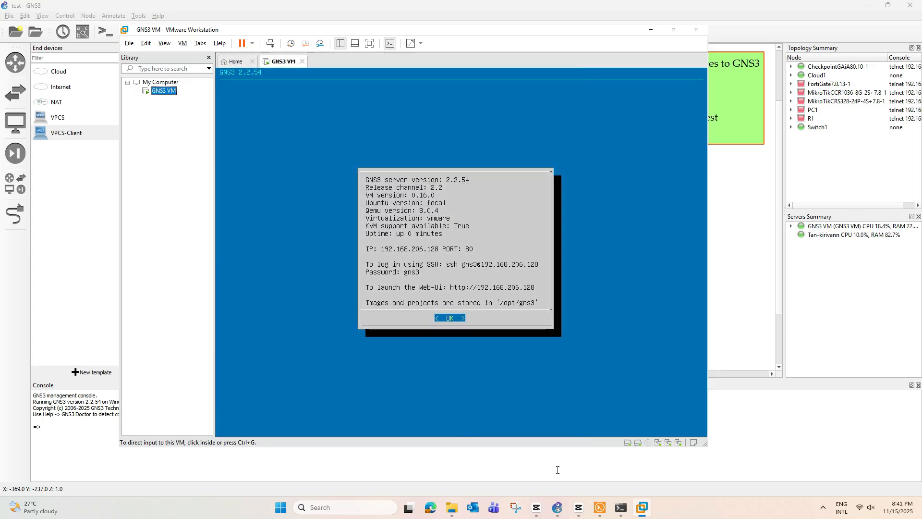
# Step: Delete the old Switch1–Cloud1 link and try redrawing it, cancelling the unfinished attempt
pyautogui.click(557, 507)
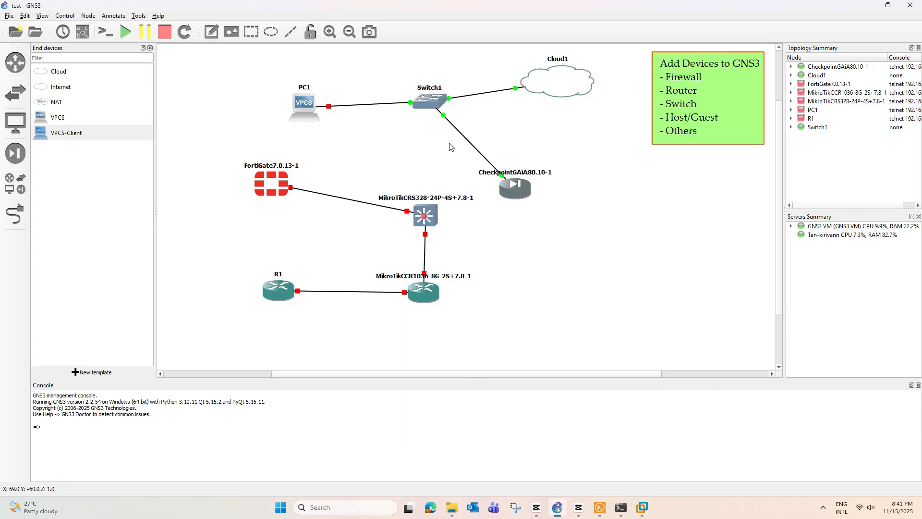
pyautogui.moveTo(539, 85); pyautogui.dragTo(536, 92)
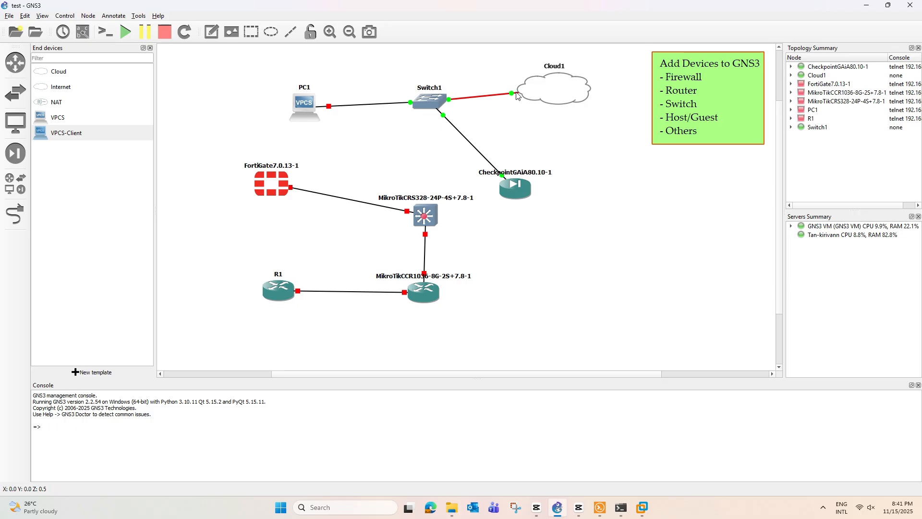
pyautogui.rightClick(489, 95)
pyautogui.click(513, 146)
pyautogui.click(14, 217)
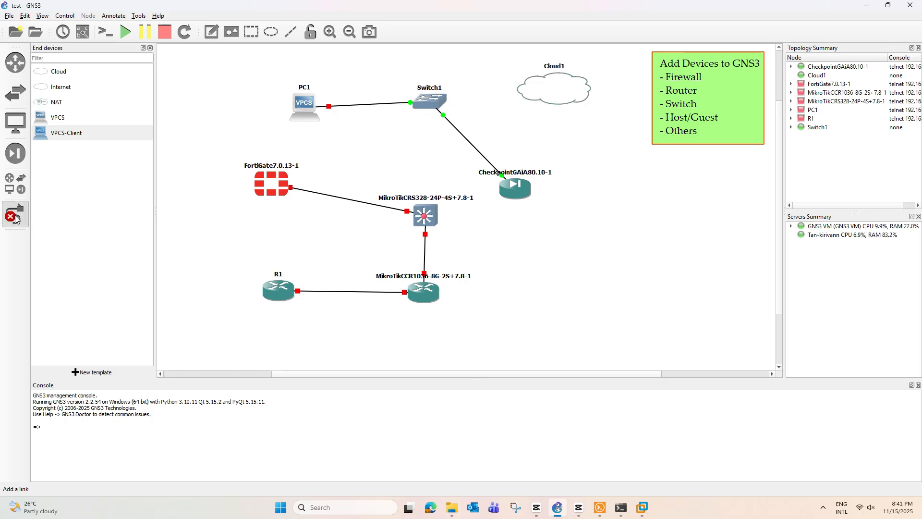
pyautogui.click(435, 101)
pyautogui.click(456, 115)
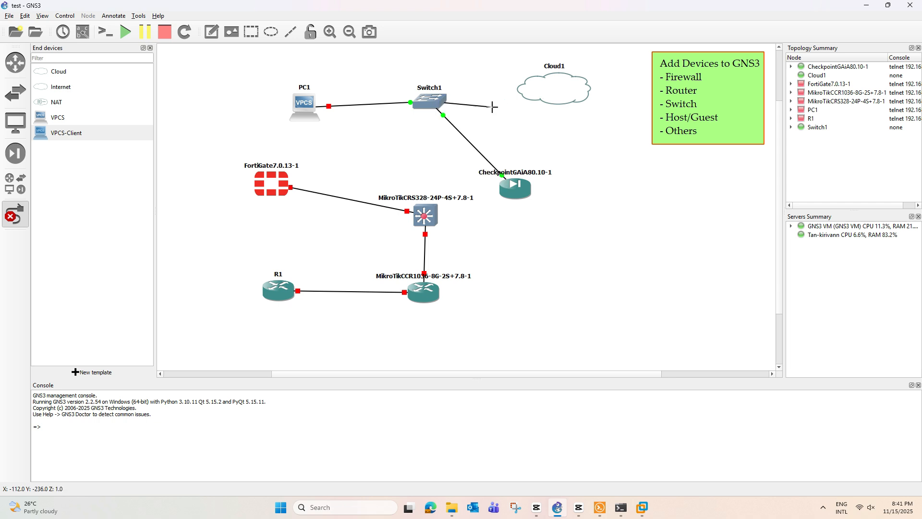
pyautogui.click(530, 88)
pyautogui.click(517, 113)
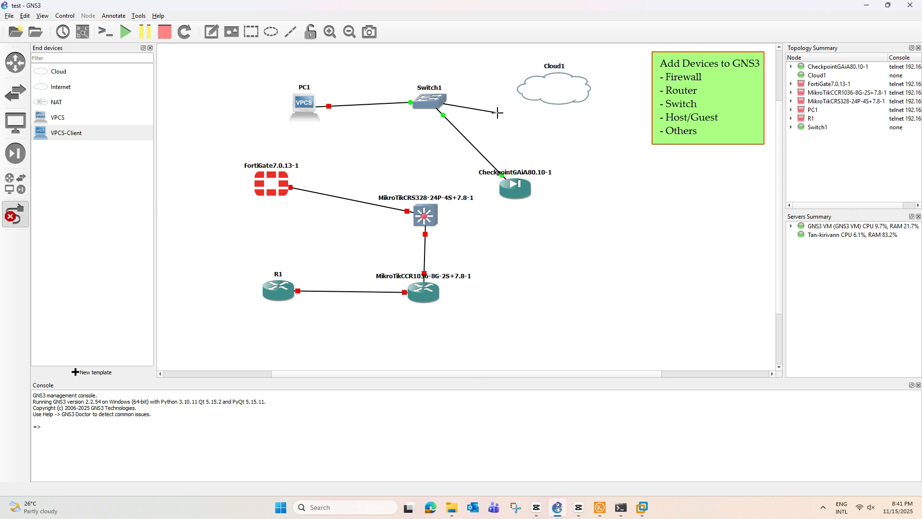
pyautogui.rightClick(500, 112)
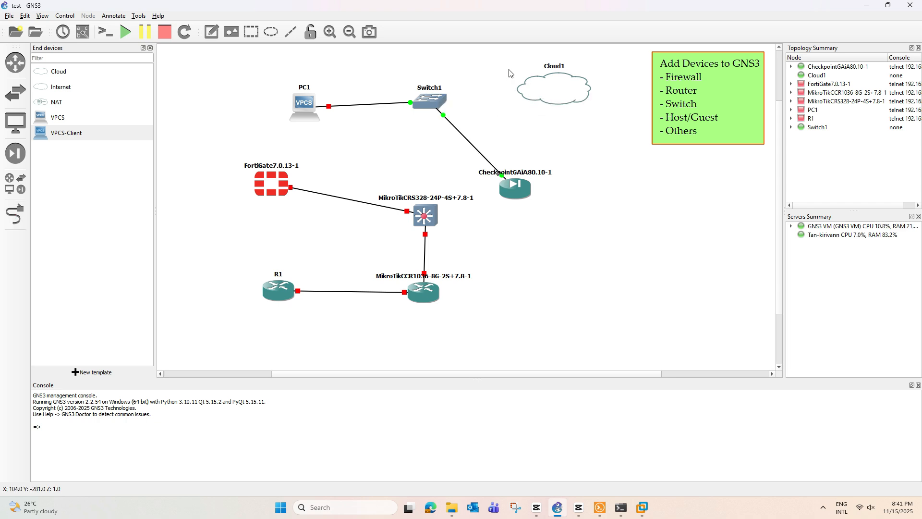
# Step: Replace Cloud1 with a fresh Internet cloud node at the upper right
pyautogui.moveTo(490, 60); pyautogui.dragTo(618, 144)
pyautogui.press('Delete')
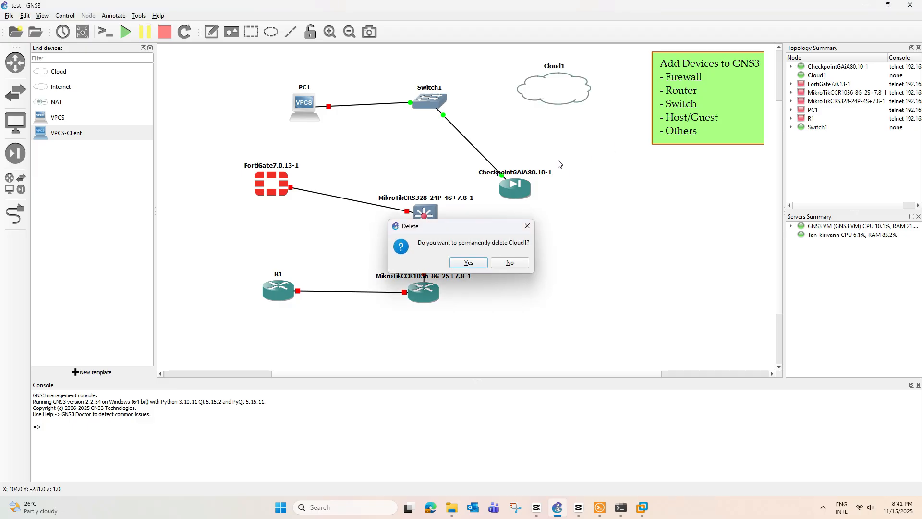
pyautogui.press('Return')
pyautogui.moveTo(60, 89); pyautogui.dragTo(541, 83)
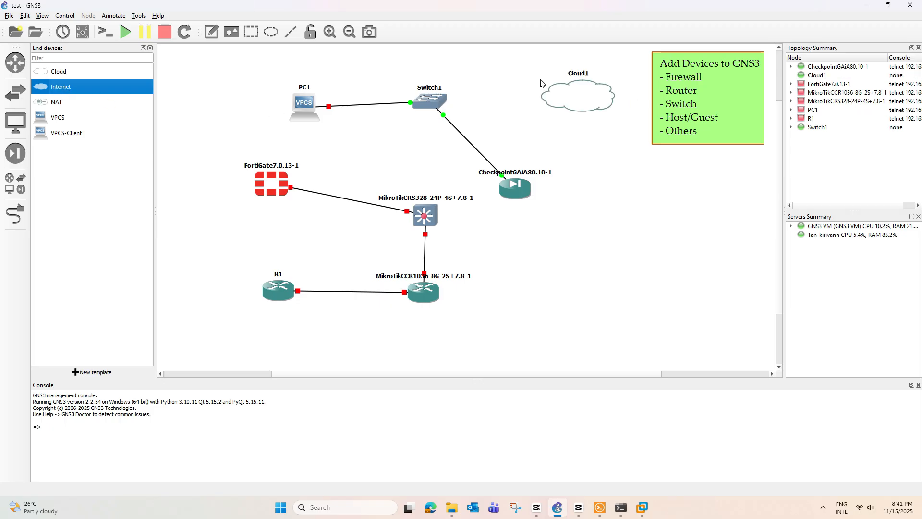
# Step: Link Switch1's Ethernet1 port to Cloud1's eth2 interface
pyautogui.click(16, 213)
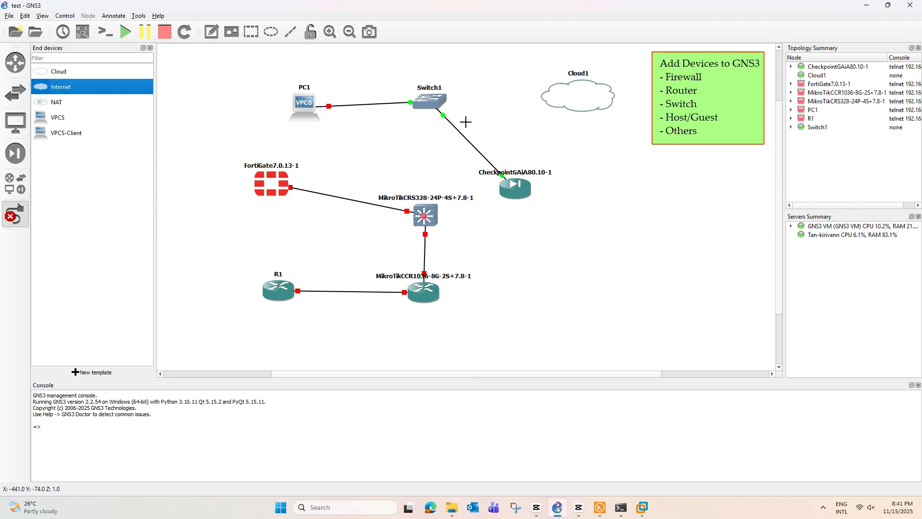
pyautogui.click(436, 102)
pyautogui.click(468, 118)
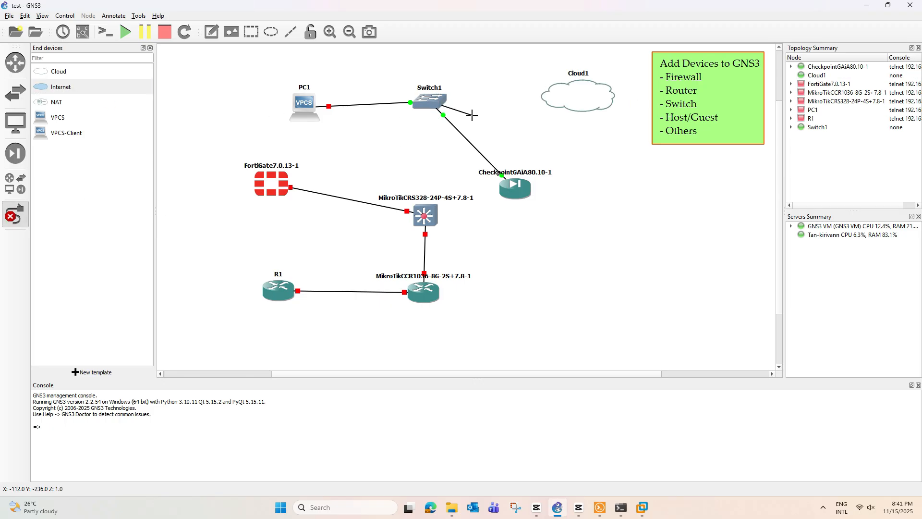
pyautogui.click(562, 102)
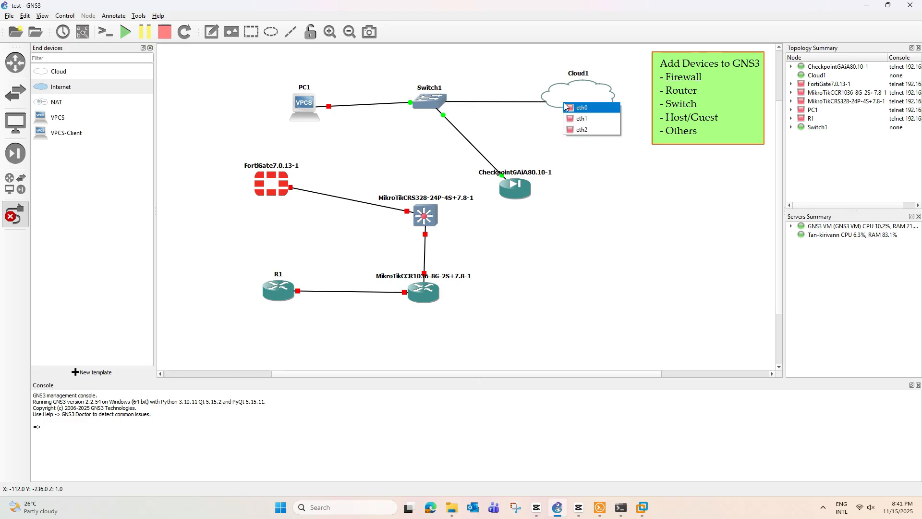
pyautogui.click(583, 129)
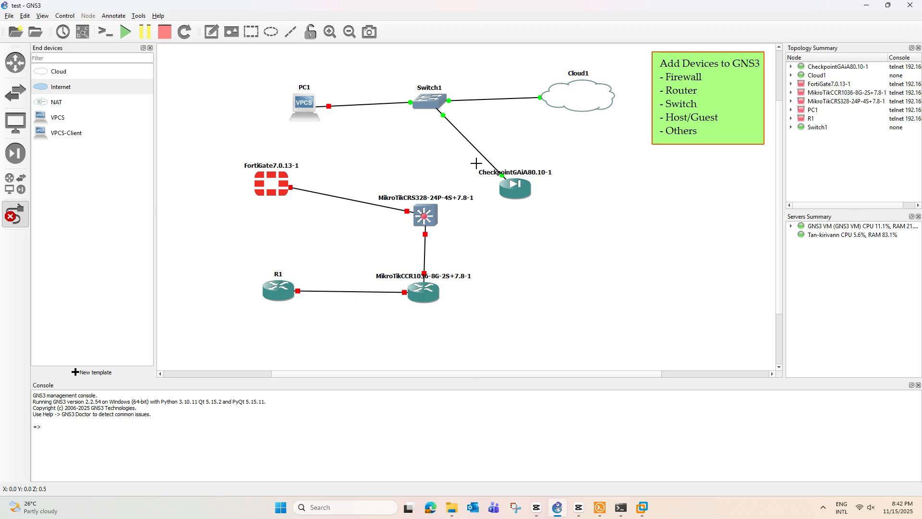
pyautogui.press('Escape')
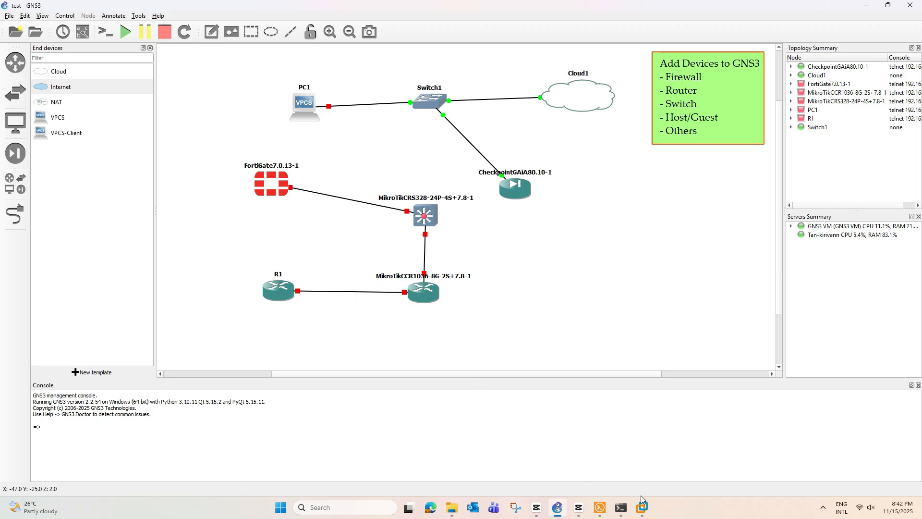
pyautogui.click(642, 507)
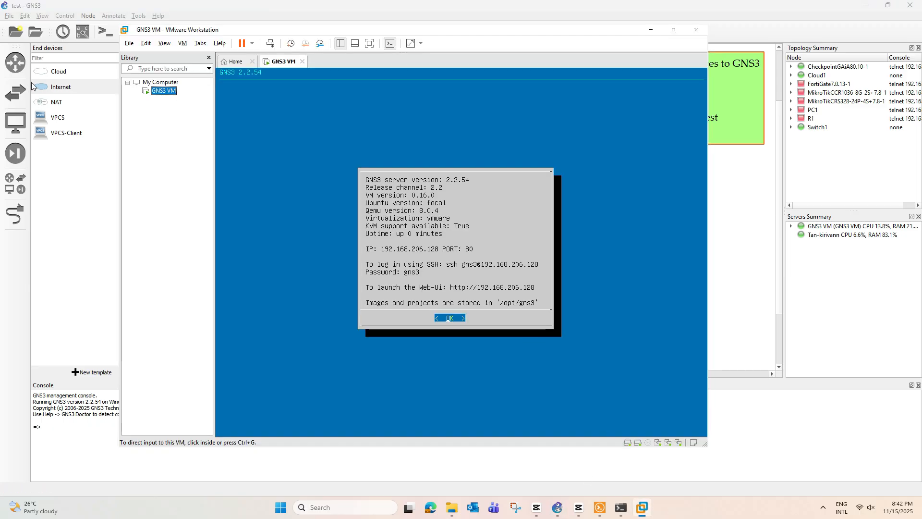
pyautogui.rightClick(171, 92)
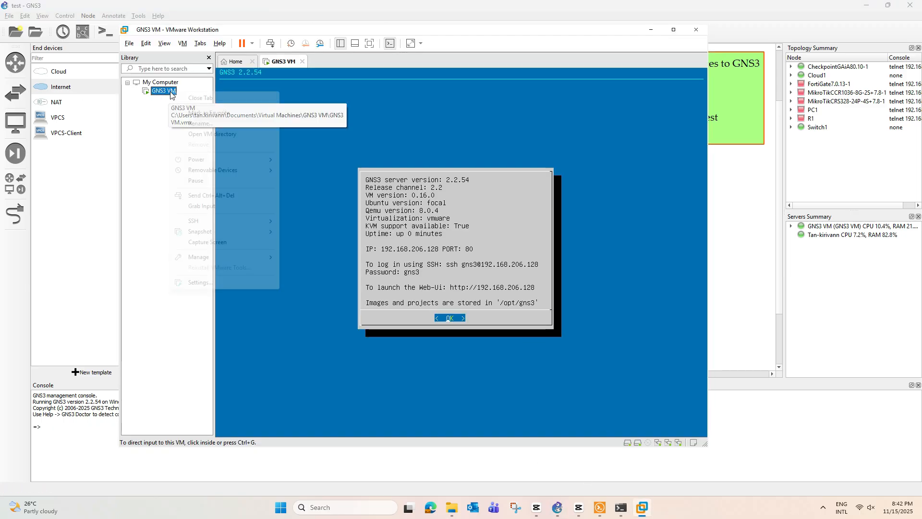
pyautogui.click(192, 282)
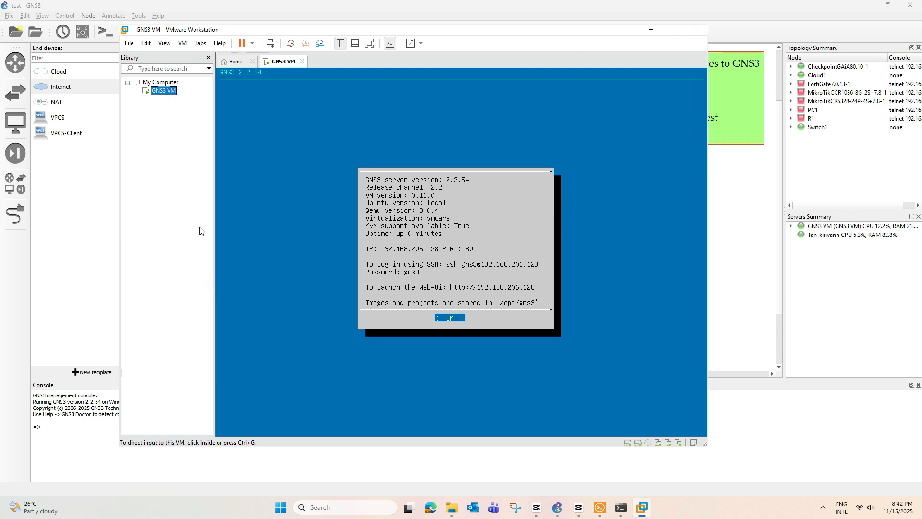
pyautogui.click(288, 164)
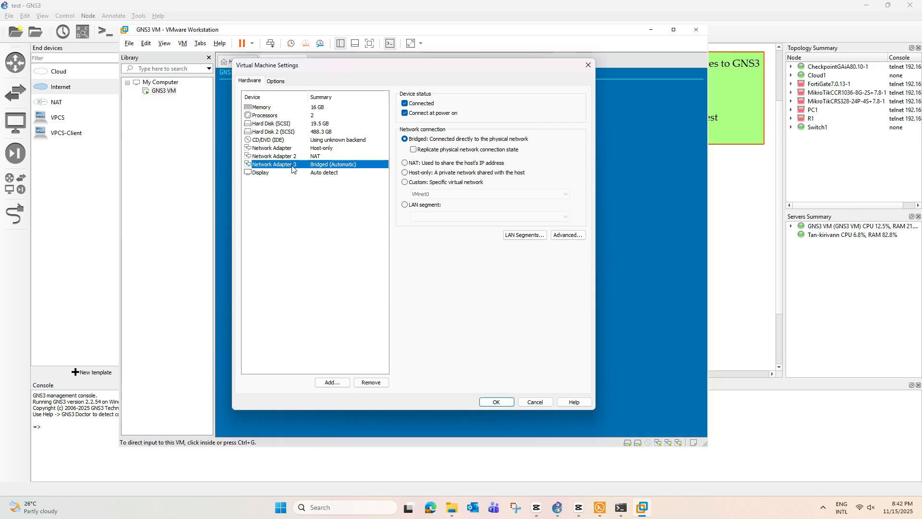
pyautogui.click(557, 507)
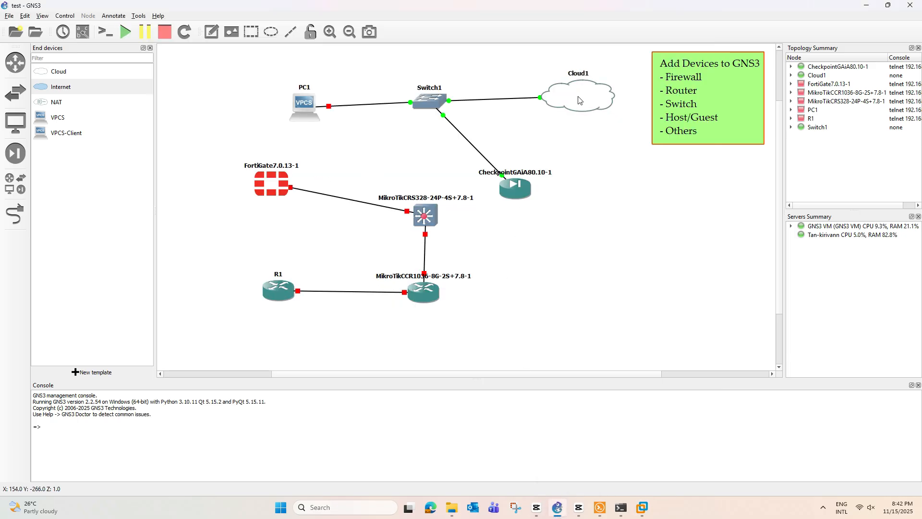
# Step: Shift Cloud1 slightly up-left and start PC1
pyautogui.moveTo(574, 100); pyautogui.dragTo(557, 89)
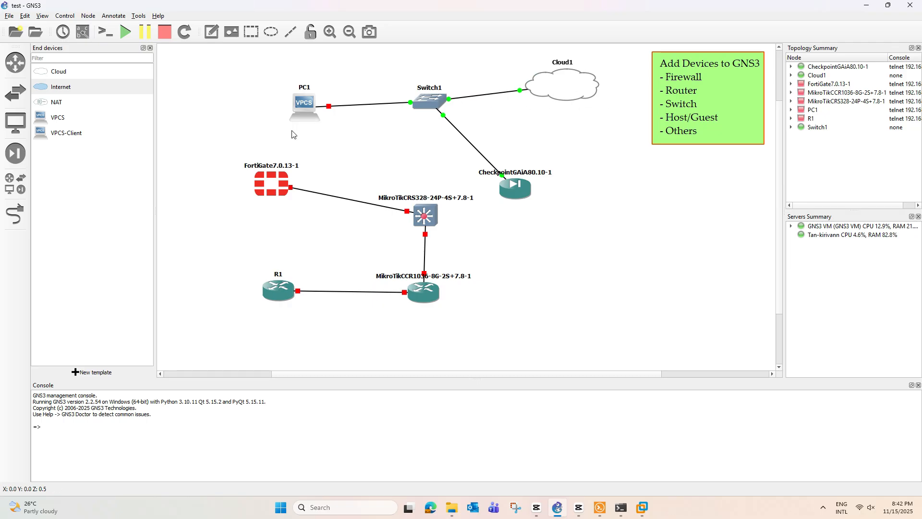
pyautogui.rightClick(308, 104)
pyautogui.click(334, 128)
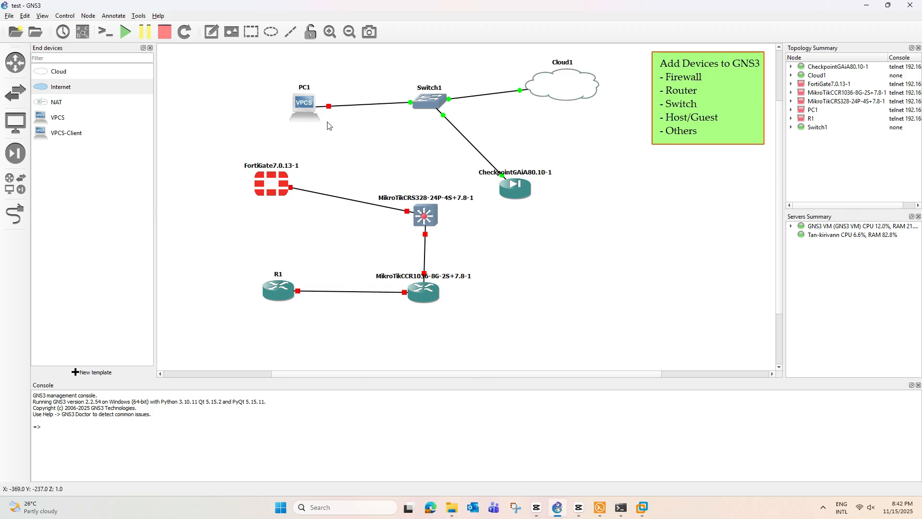
# Step: Look up the host's Wi-Fi address 192.168.93.21 in the command prompt, then return to PC1's options
pyautogui.click(620, 507)
pyautogui.moveTo(431, 48); pyautogui.dragTo(689, 163)
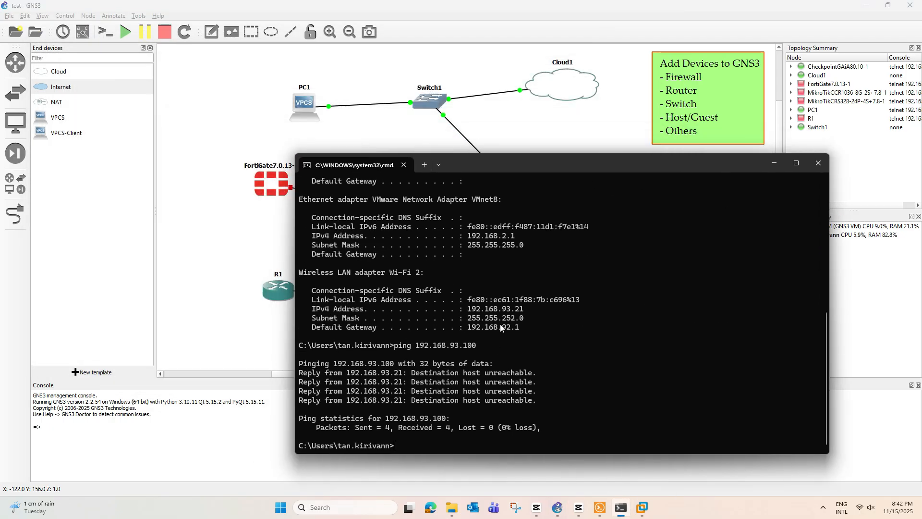
pyautogui.moveTo(468, 312); pyautogui.dragTo(524, 311)
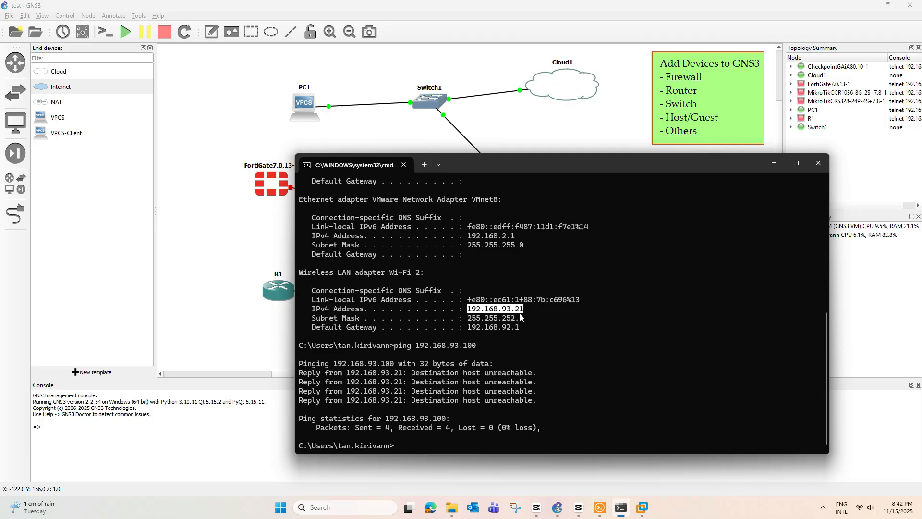
pyautogui.click(279, 89)
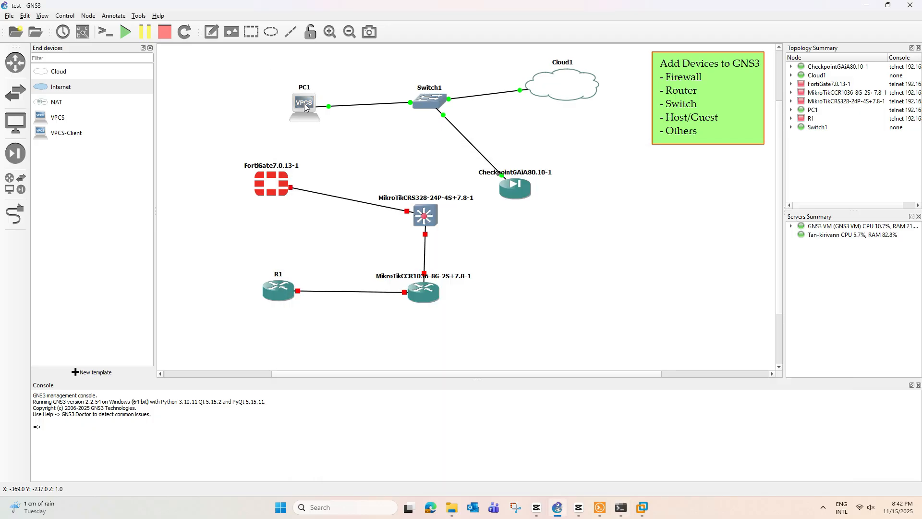
pyautogui.rightClick(304, 103)
# Step: Run ip dhcp on PC1's Solar-PuTTY console, then minimize the console window
pyautogui.click(329, 121)
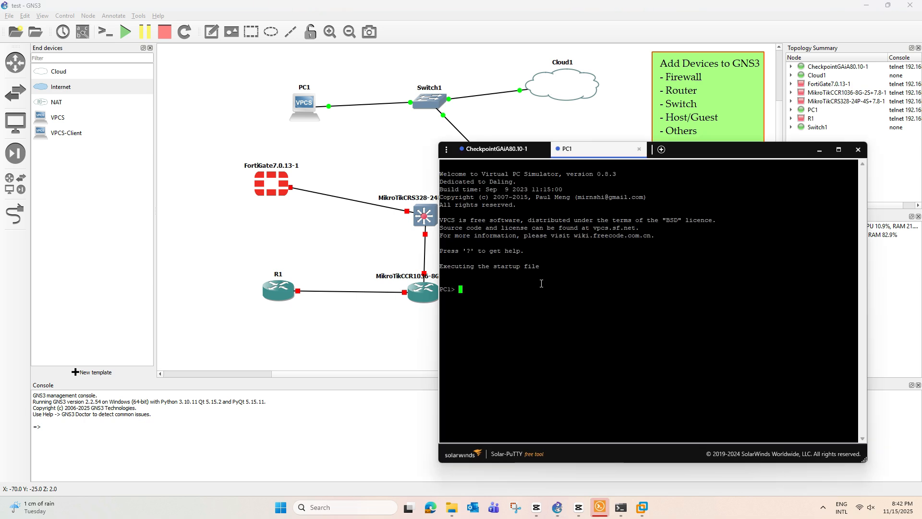
pyautogui.write('i')
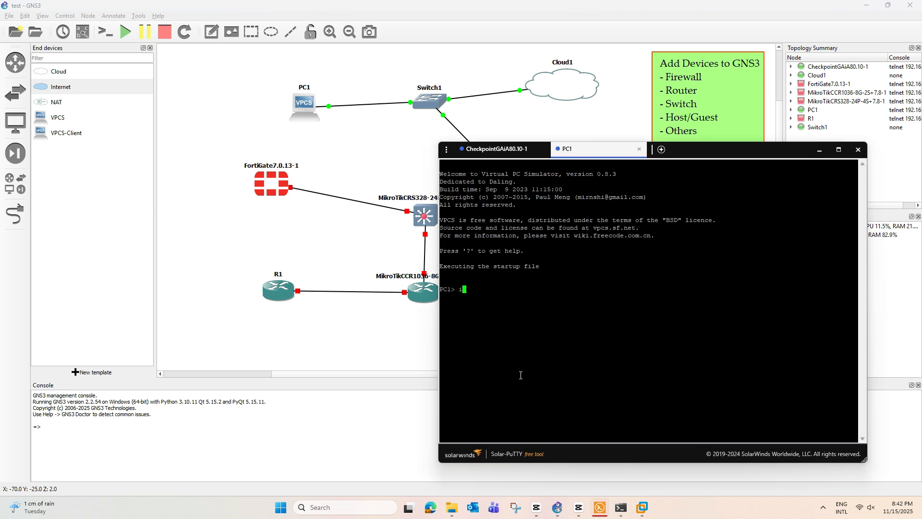
pyautogui.write('p dhcp')
pyautogui.press('Return')
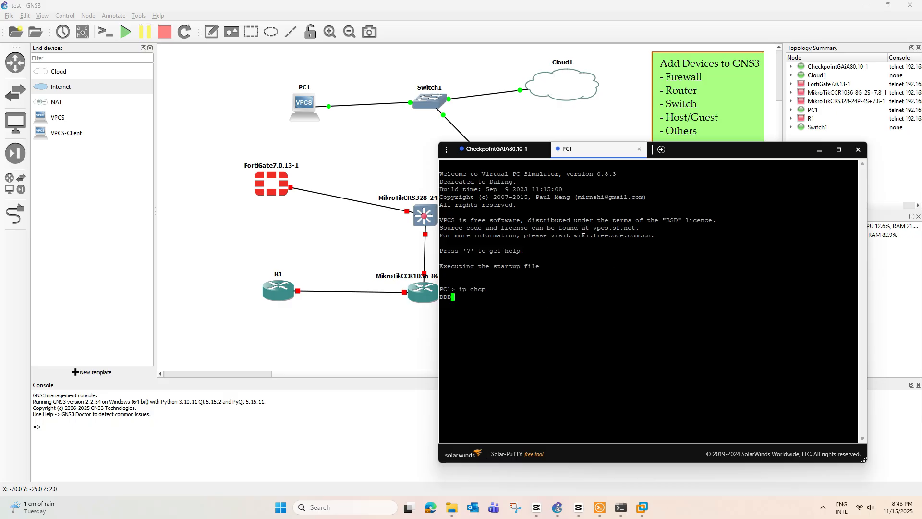
pyautogui.click(819, 150)
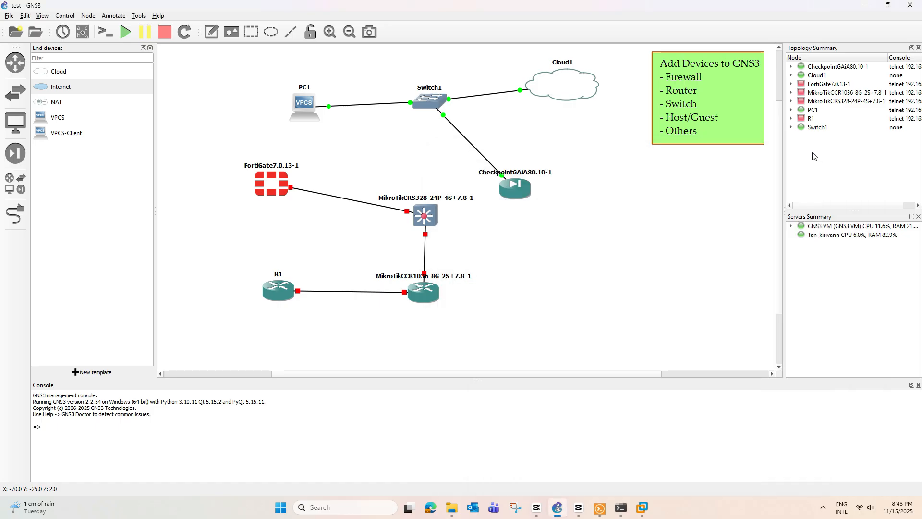
# Step: Ping 192.168.93.100 again from Command Prompt, get four replies with 0% loss, and minimize it
pyautogui.click(621, 508)
pyautogui.moveTo(589, 163); pyautogui.dragTo(172, 134)
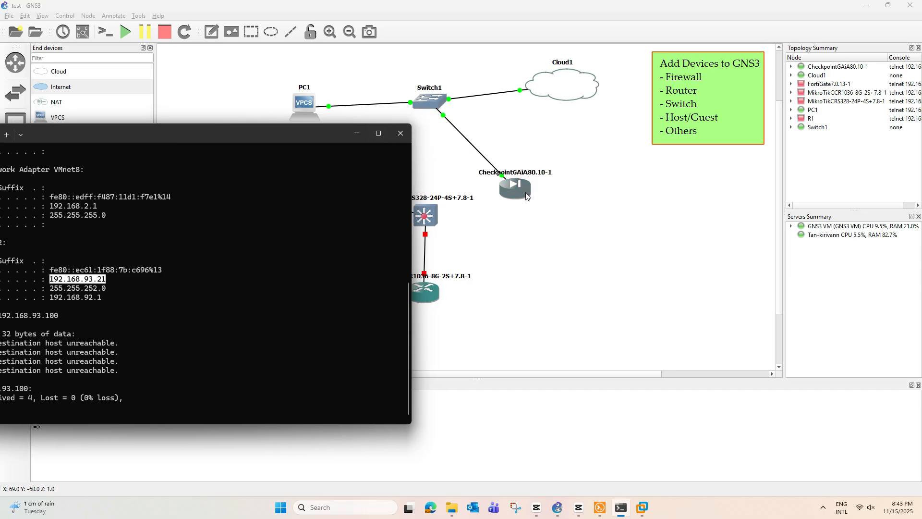
pyautogui.moveTo(278, 128); pyautogui.dragTo(449, 65)
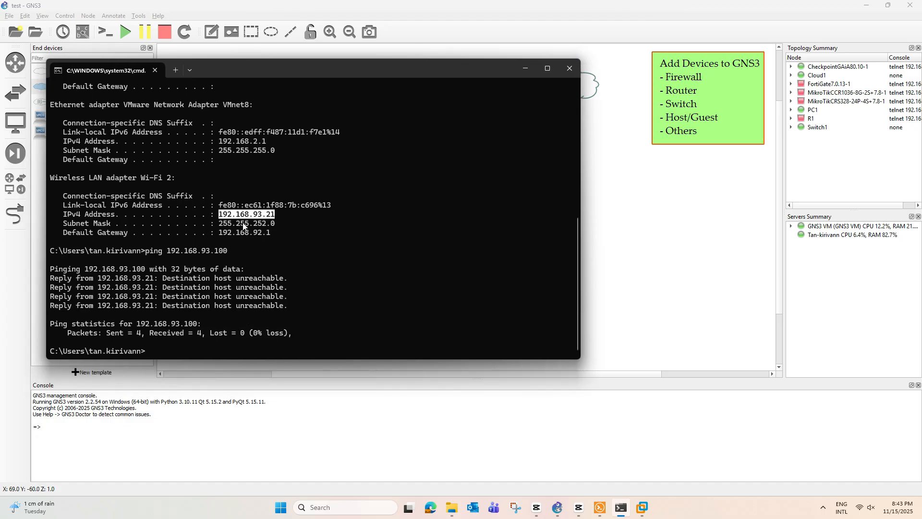
pyautogui.moveTo(167, 251); pyautogui.dragTo(215, 269)
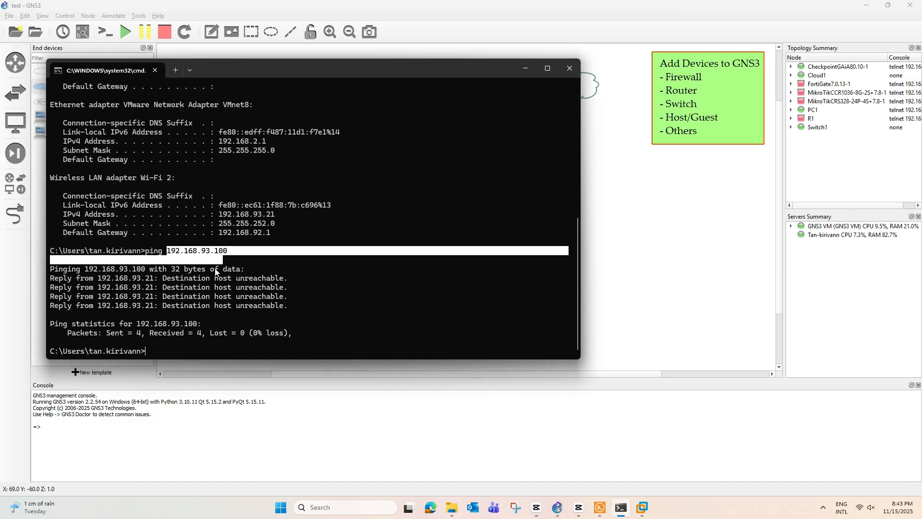
pyautogui.write('ping 192.168.93.100')
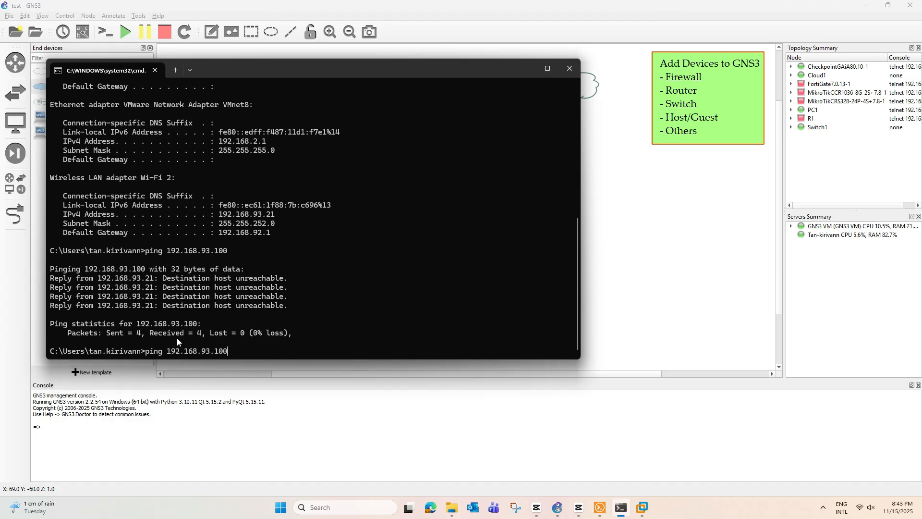
pyautogui.press('Return')
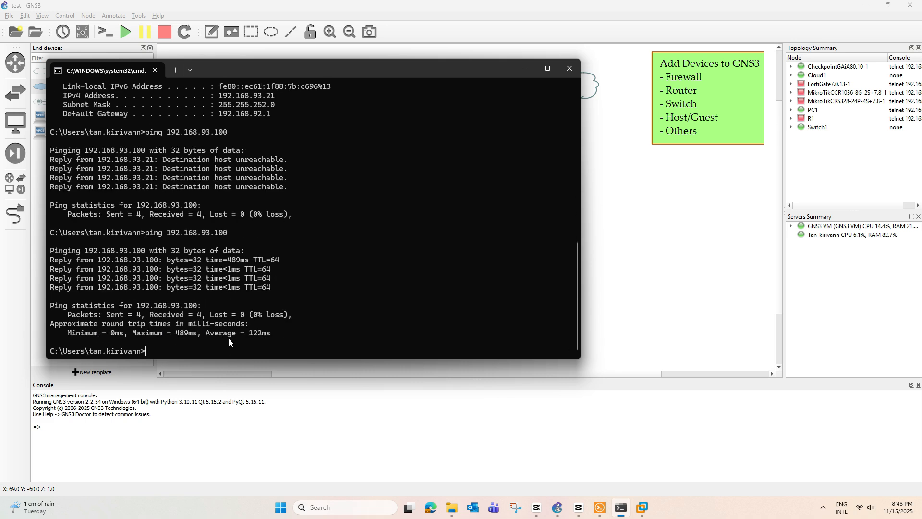
pyautogui.click(525, 67)
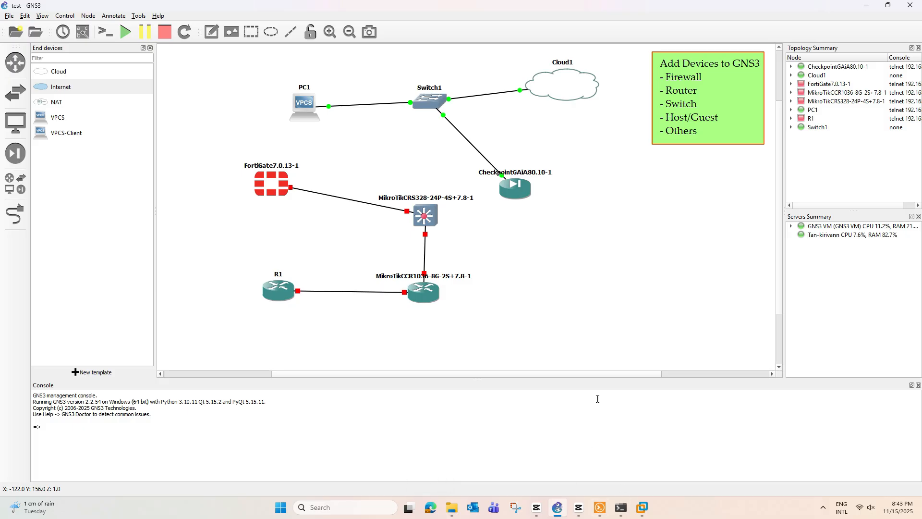
# Step: Read the CheckpointGAiA80.10-1 console's Web UI First Time Wizard note, then open a new Edge tab
pyautogui.click(600, 507)
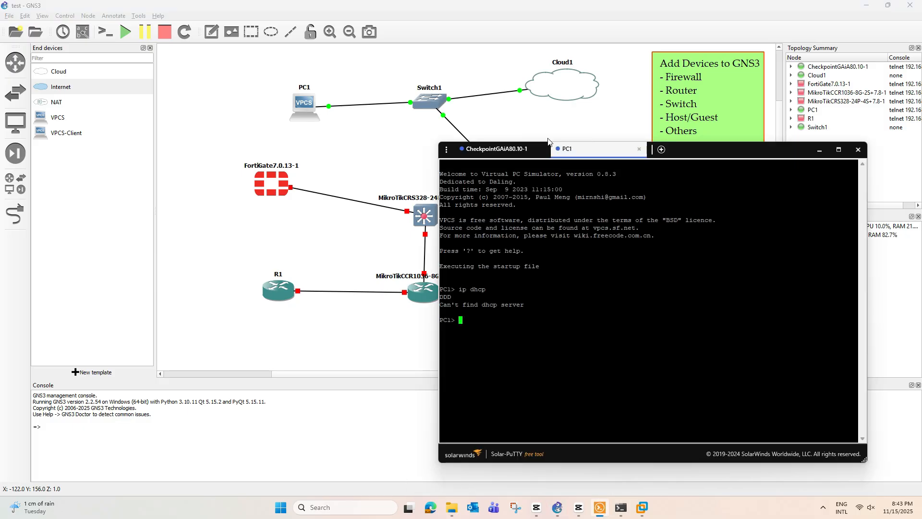
pyautogui.click(535, 150)
pyautogui.click(639, 203)
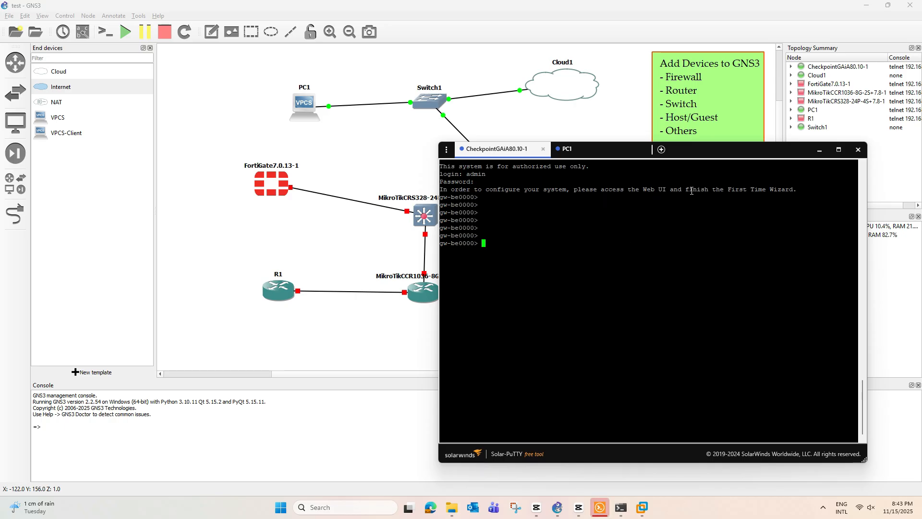
pyautogui.moveTo(563, 190); pyautogui.dragTo(754, 194)
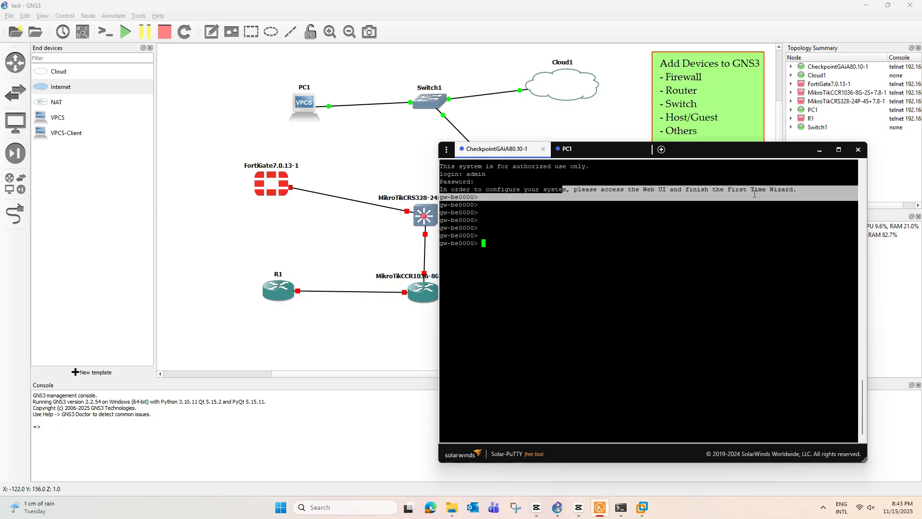
pyautogui.click(819, 149)
pyautogui.click(435, 506)
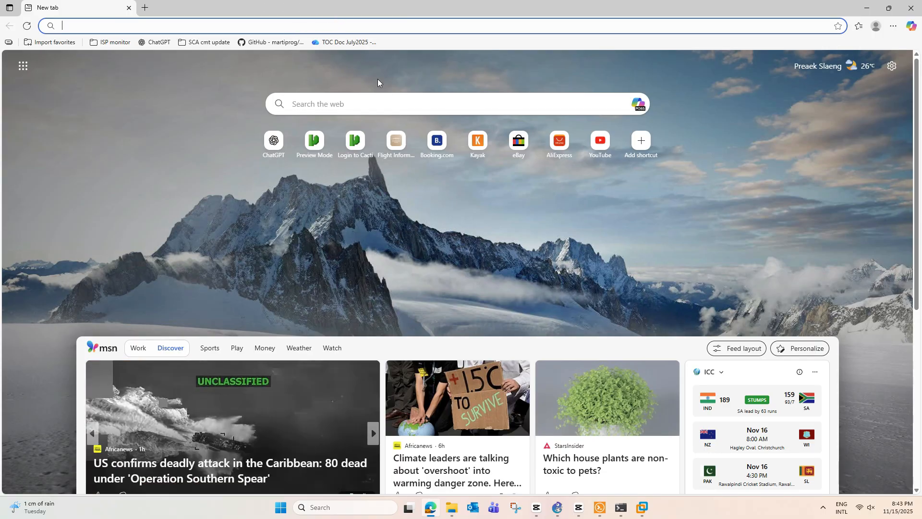
pyautogui.write('h')
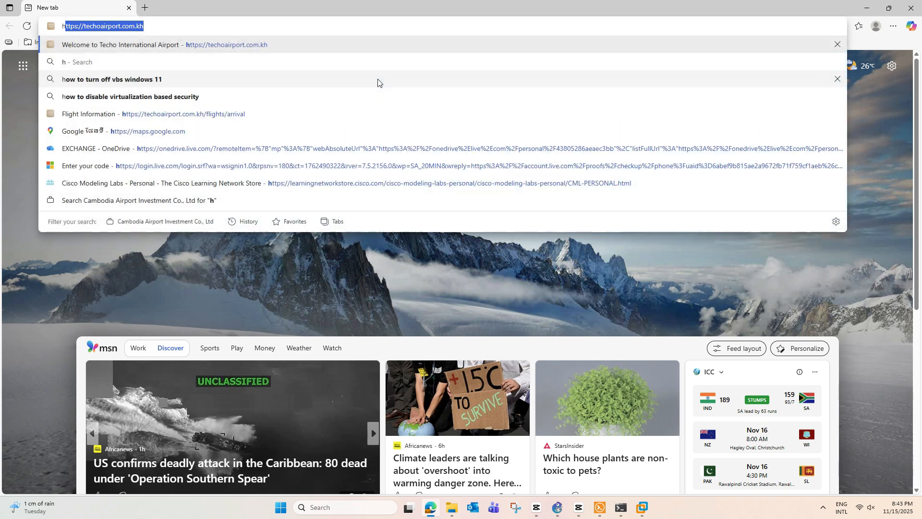
pyautogui.write('ttp')
pyautogui.write('s')
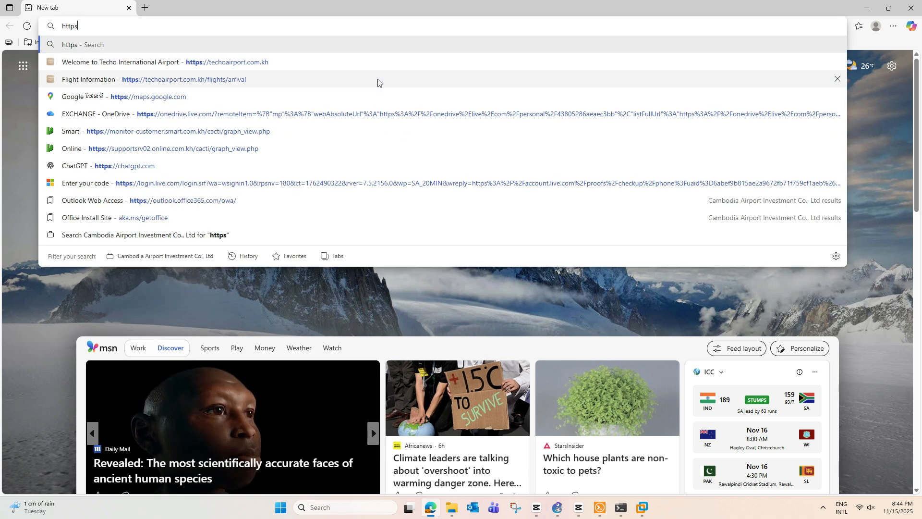
pyautogui.write('://192.168')
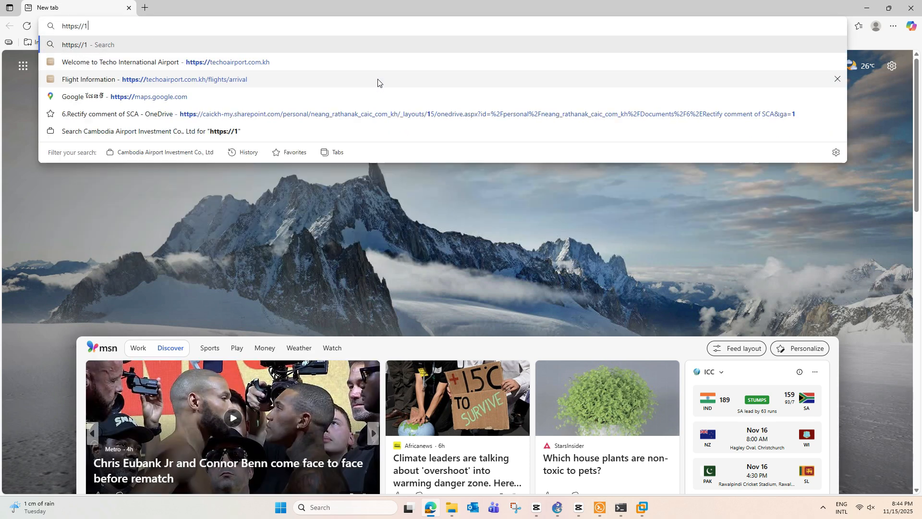
pyautogui.write('.')
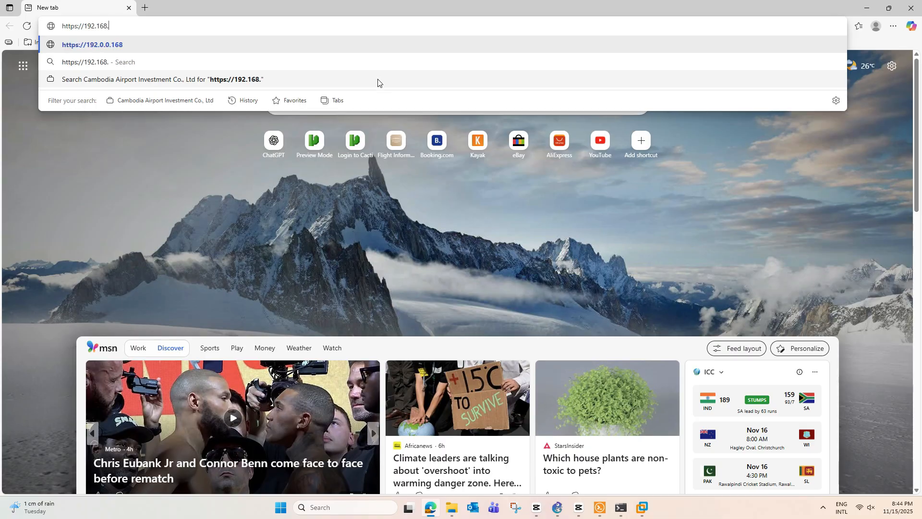
pyautogui.write('93.100')
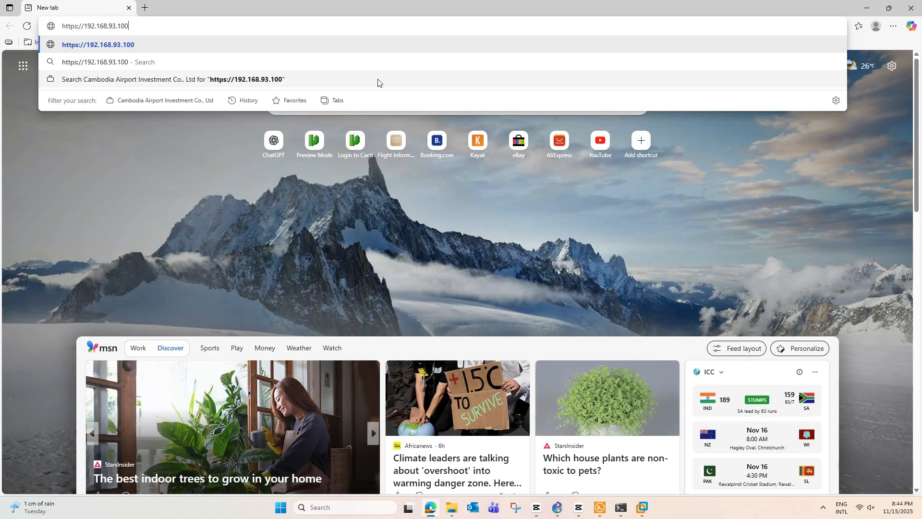
pyautogui.press('Return')
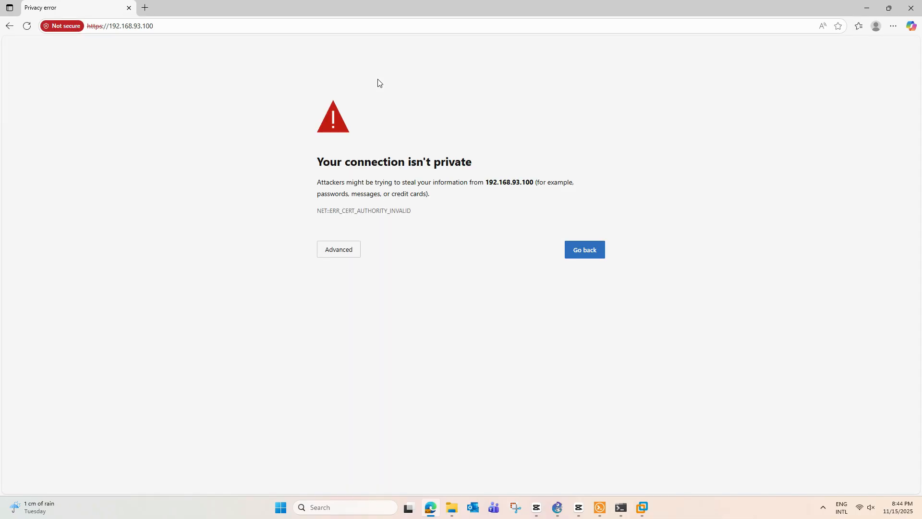
pyautogui.click(335, 249)
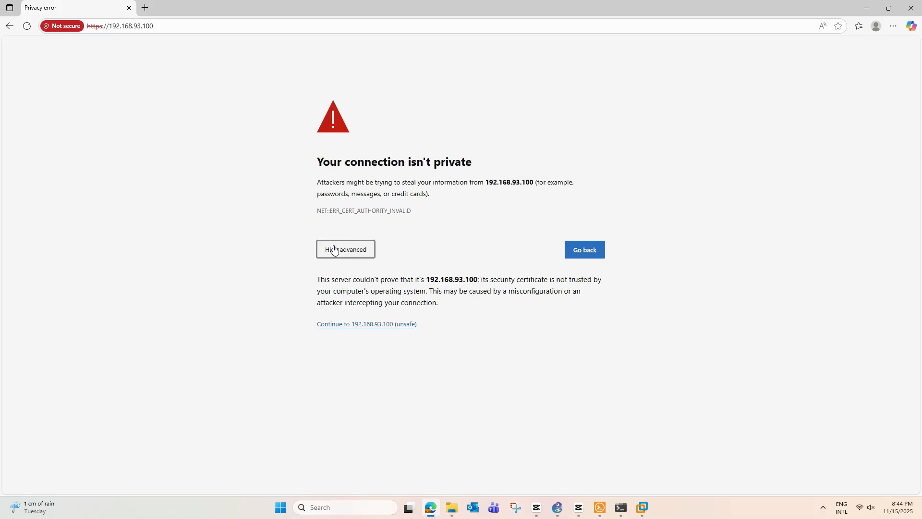
pyautogui.click(366, 325)
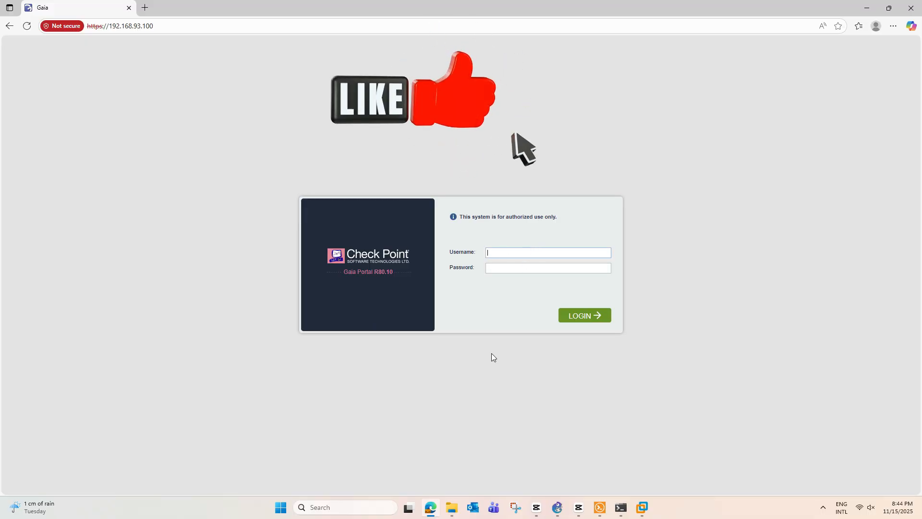
# Step: Log into the Gaia Portal as admin, decline saving the password, and pass the wizard welcome page
pyautogui.write('admin')
pyautogui.press('Tab')
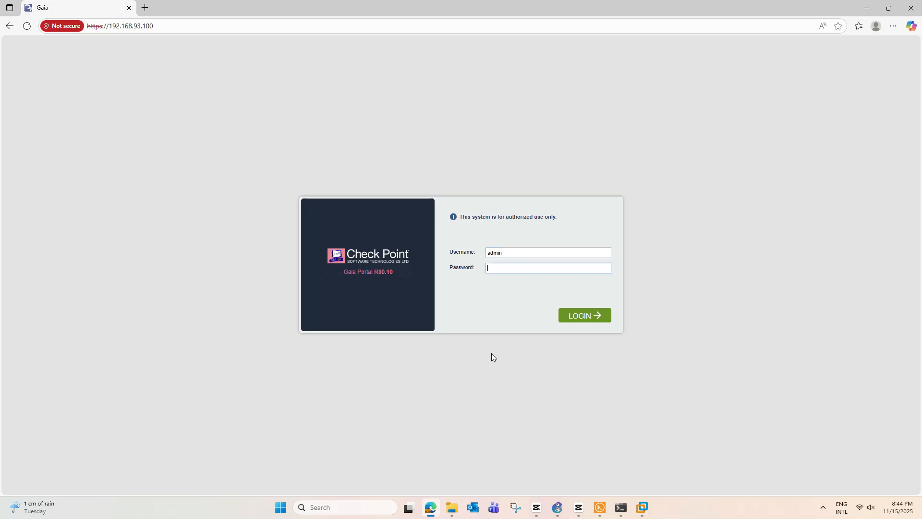
pyautogui.write('•••••••••')
pyautogui.press('Return')
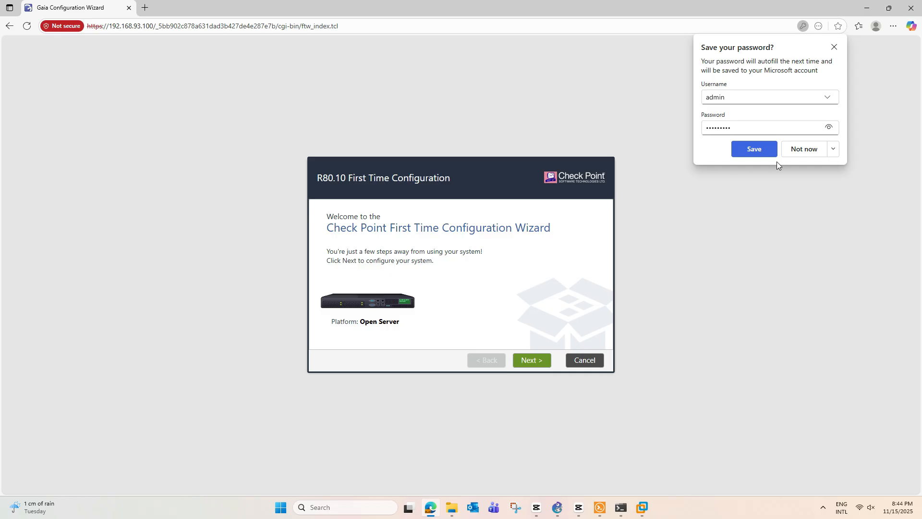
pyautogui.click(805, 149)
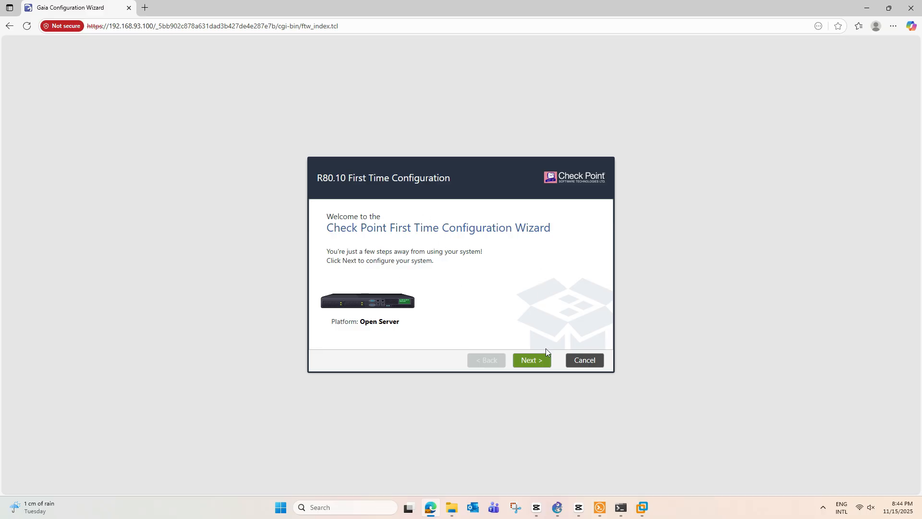
pyautogui.click(539, 364)
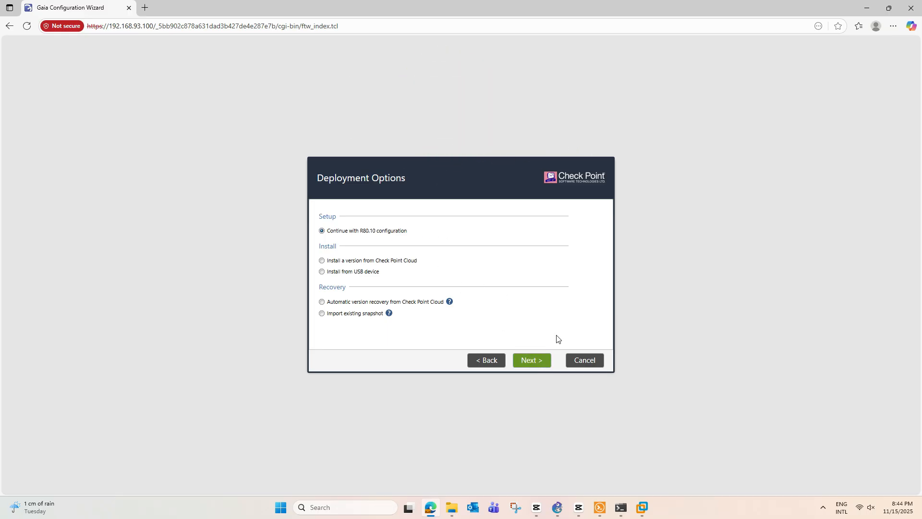
# Step: Continue with R80.10 configuration, accept eth0 management settings, and keep eth1 as the internet interface
pyautogui.click(539, 366)
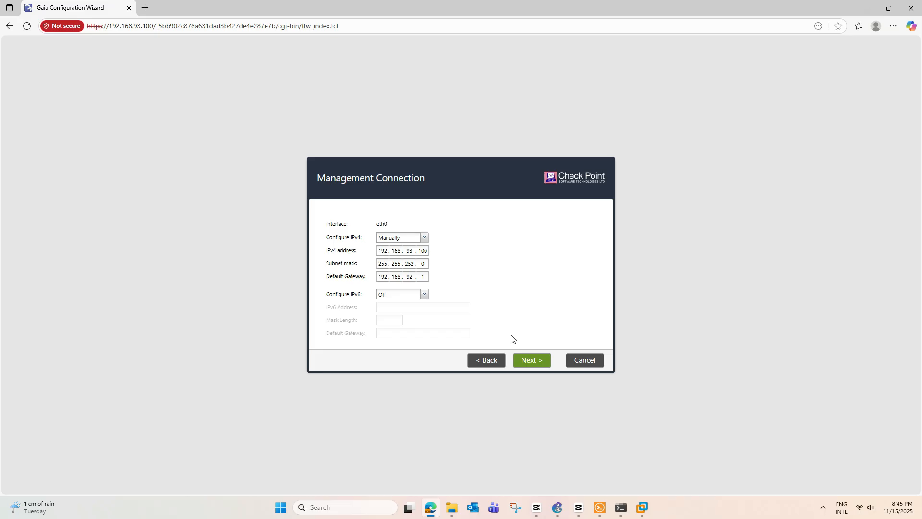
pyautogui.click(543, 363)
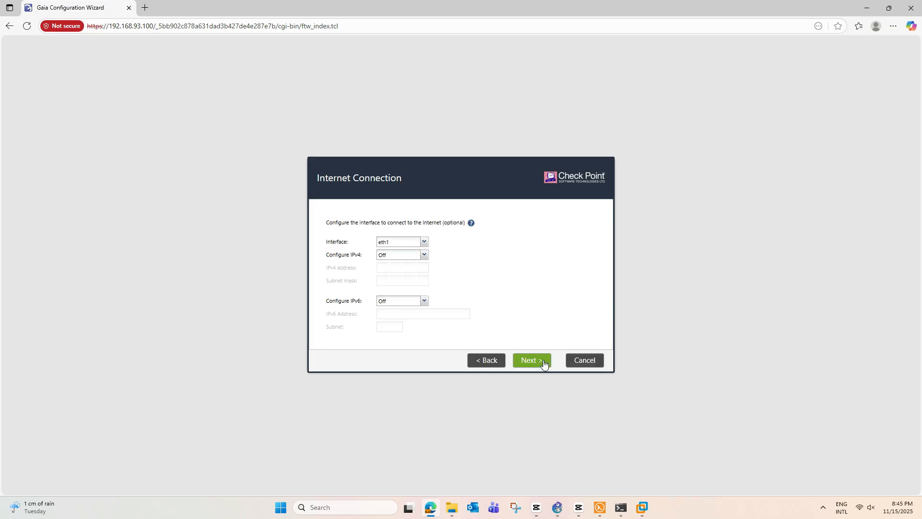
pyautogui.moveTo(397, 224)
pyautogui.moveTo(341, 223); pyautogui.dragTo(369, 224)
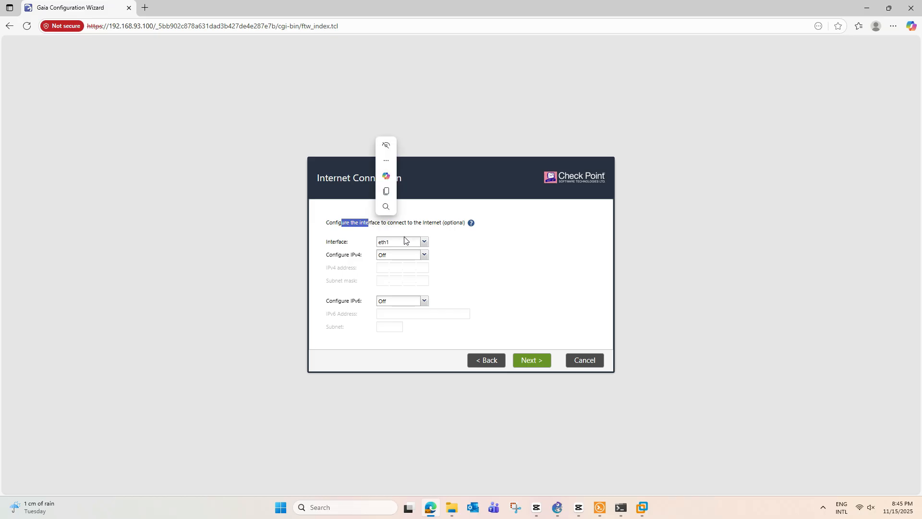
pyautogui.click(424, 242)
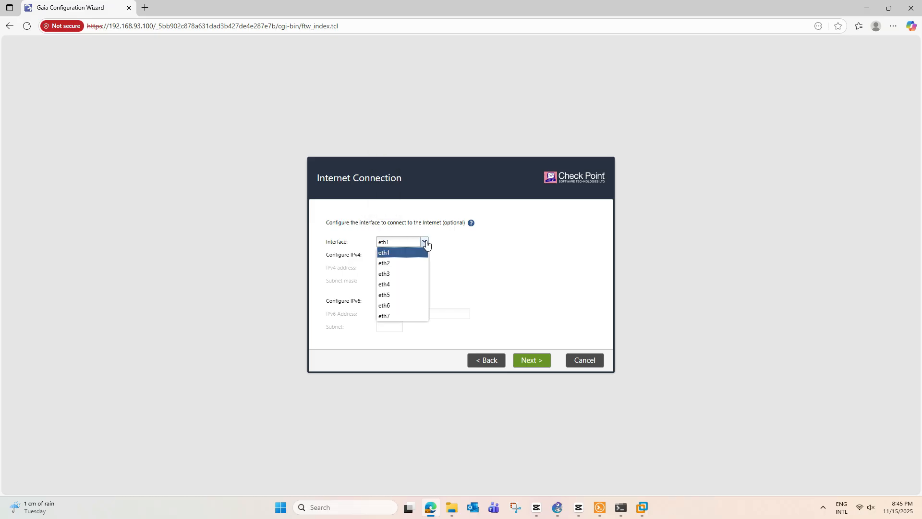
pyautogui.click(425, 242)
pyautogui.click(424, 242)
pyautogui.click(424, 242)
pyautogui.click(424, 242)
pyautogui.click(425, 242)
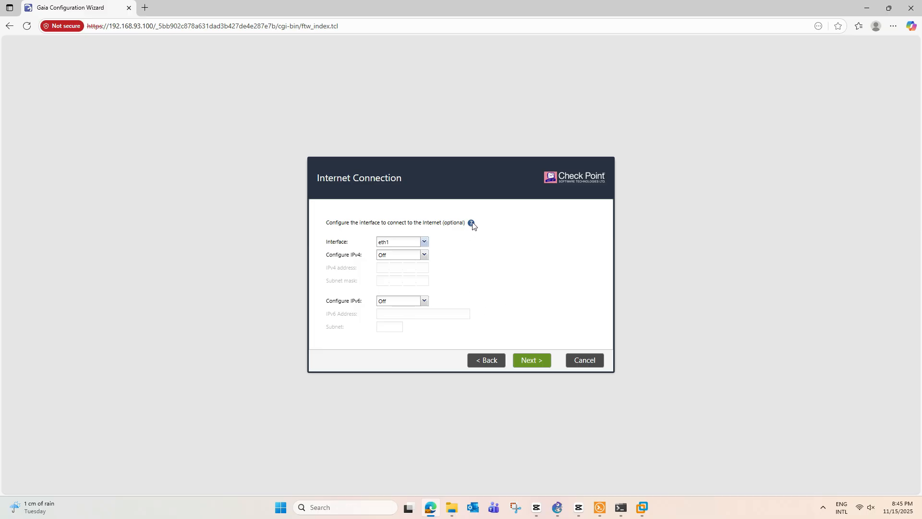
# Step: Leave IPv4 off for eth1 and continue to Device Information
pyautogui.moveTo(472, 225)
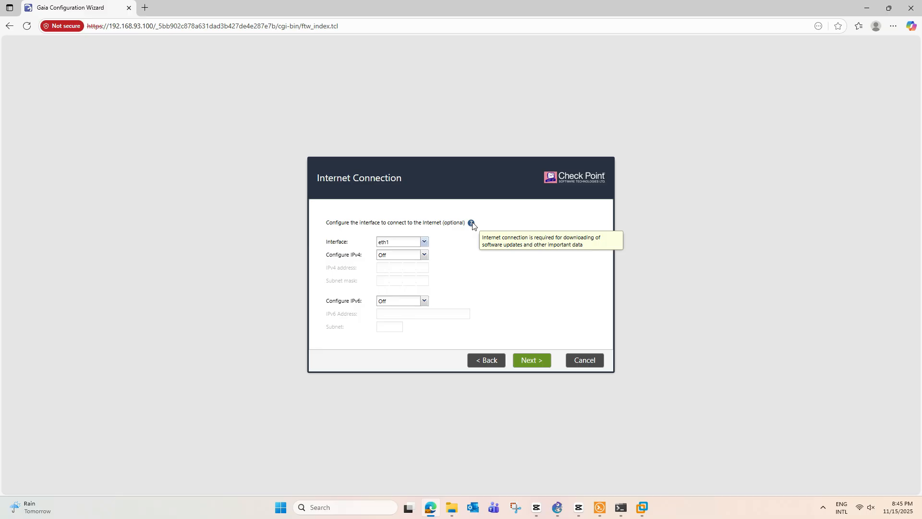
pyautogui.click(425, 257)
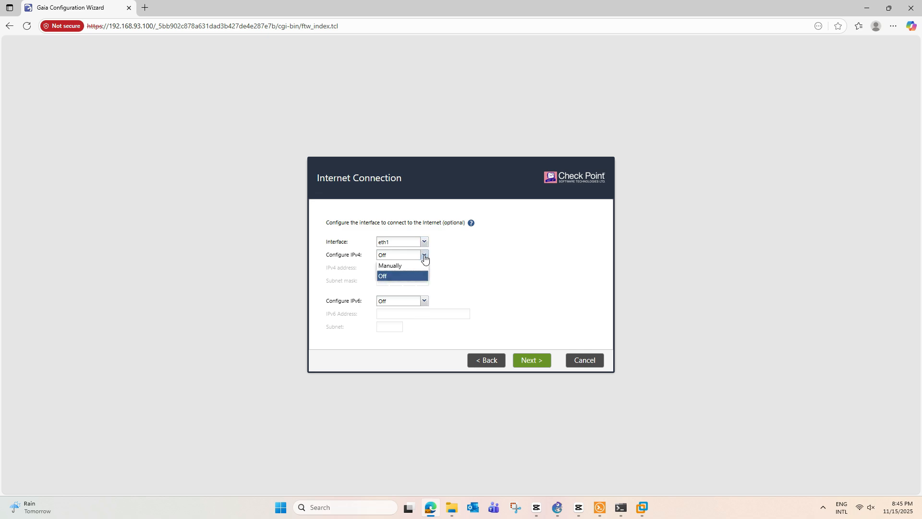
pyautogui.click(424, 257)
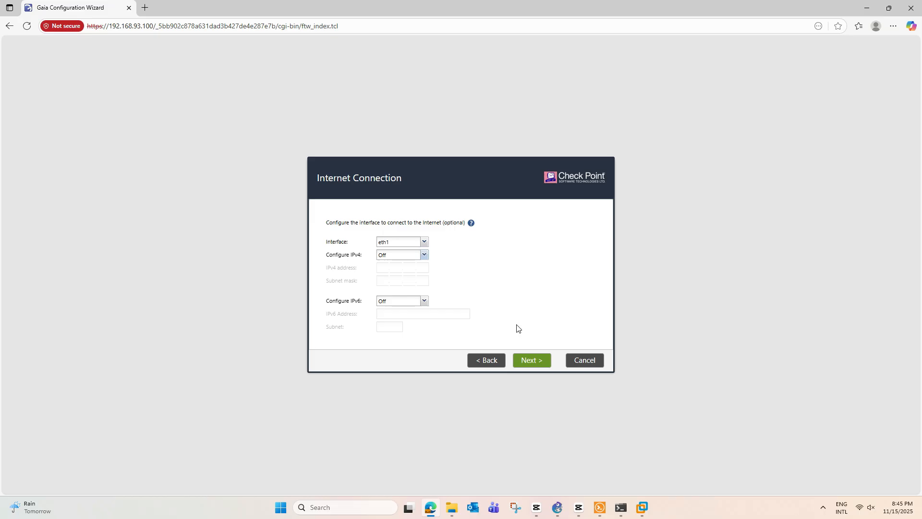
pyautogui.click(536, 363)
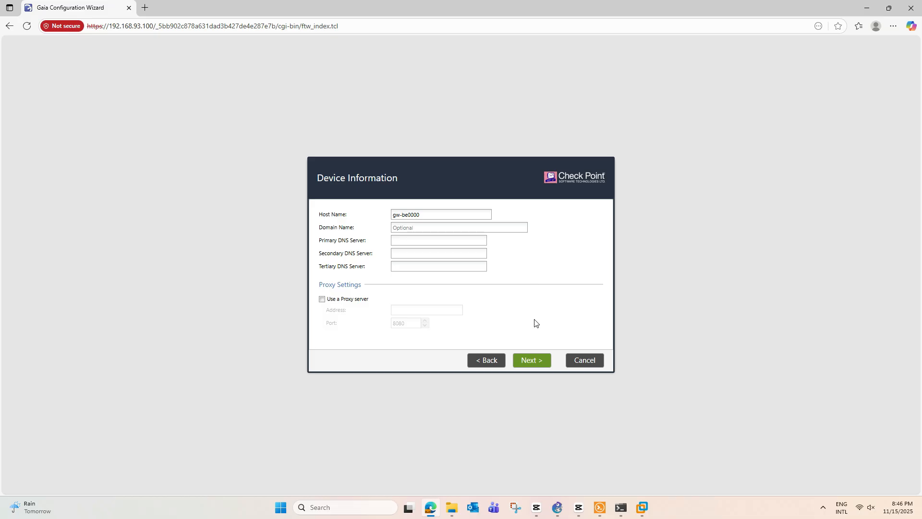
# Step: Change the host name by typing CP-F in place of part of it, and continue
pyautogui.moveTo(432, 215); pyautogui.dragTo(354, 216)
pyautogui.click(585, 266)
pyautogui.moveTo(433, 213); pyautogui.dragTo(383, 214)
pyautogui.write('CP-FW')
pyautogui.click(541, 360)
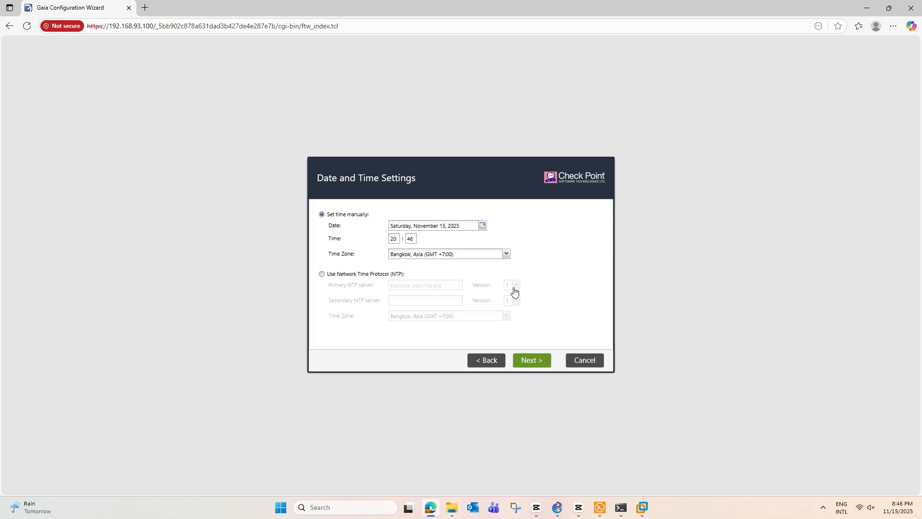
# Step: Keep default date/time, gateway-and-management install, both products, Gaia admin, and any-IP GUI clients, then Finish
pyautogui.click(539, 364)
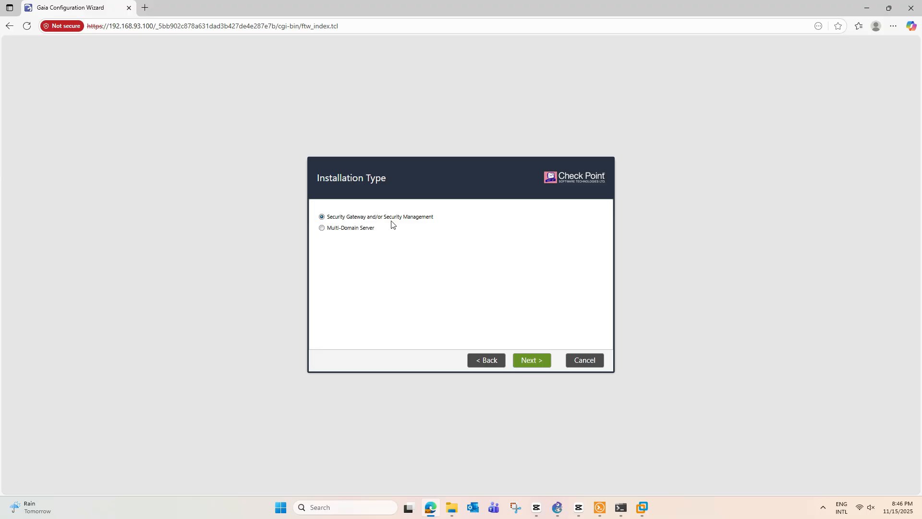
pyautogui.click(533, 361)
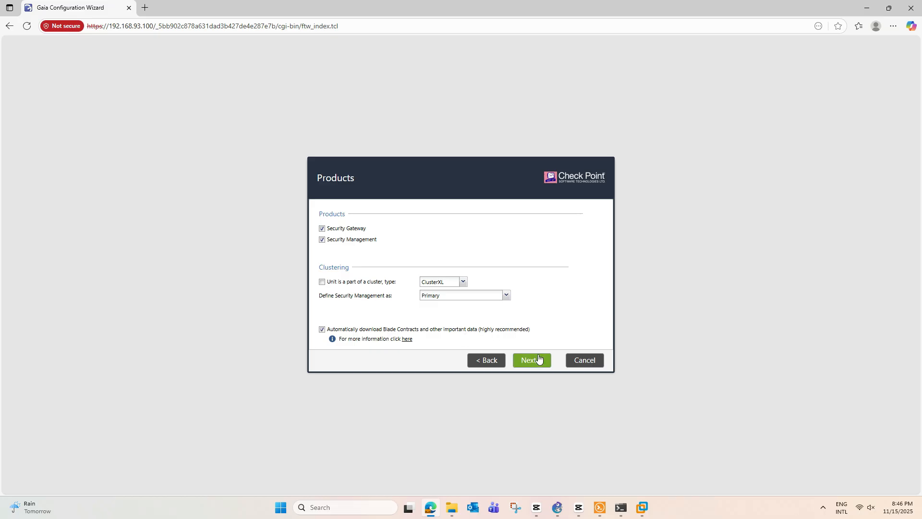
pyautogui.click(539, 365)
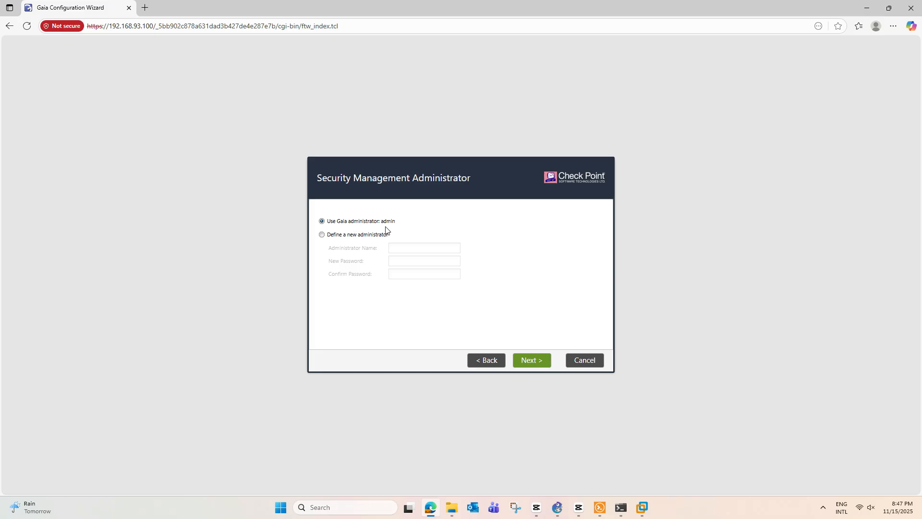
pyautogui.click(537, 364)
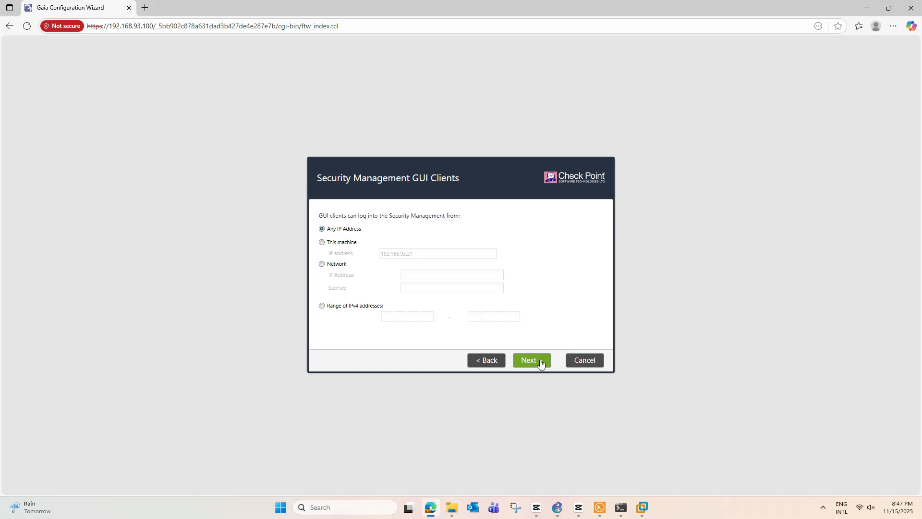
pyautogui.click(540, 363)
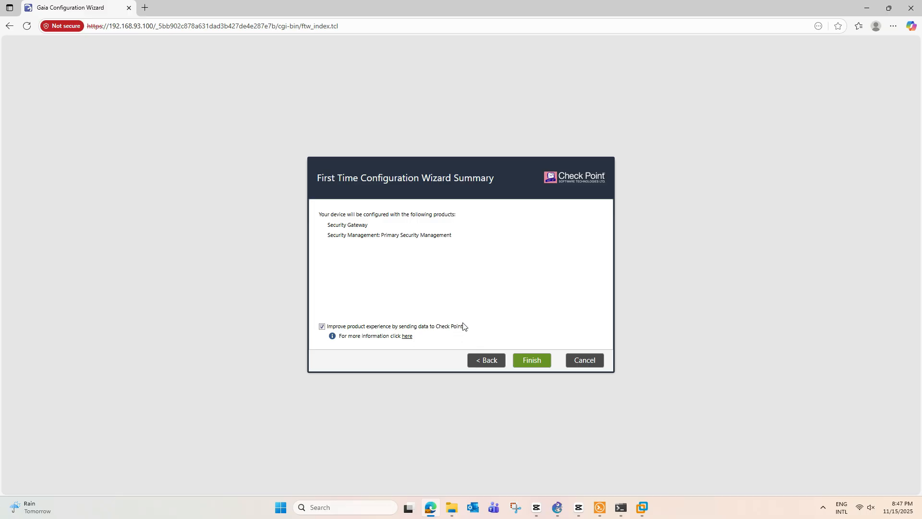
pyautogui.click(531, 358)
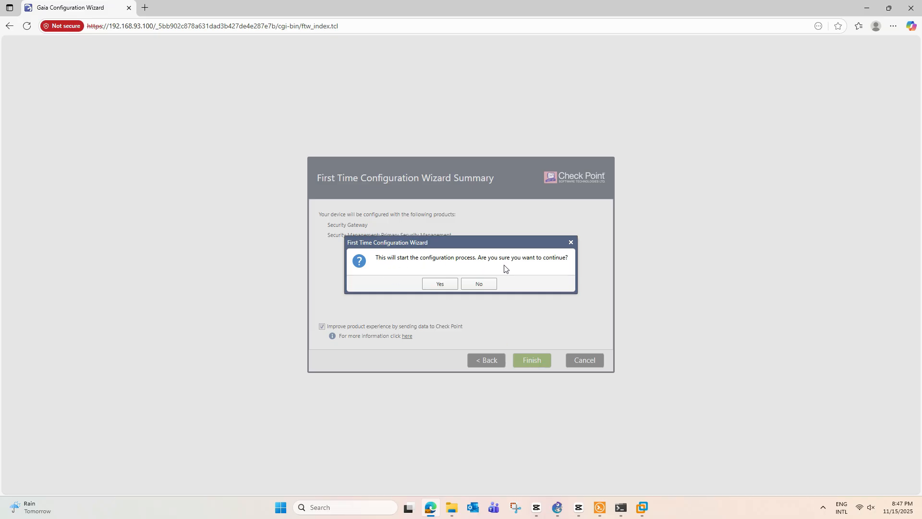
# Step: Confirm Yes to start applying Gaia's first-time configuration
pyautogui.click(440, 281)
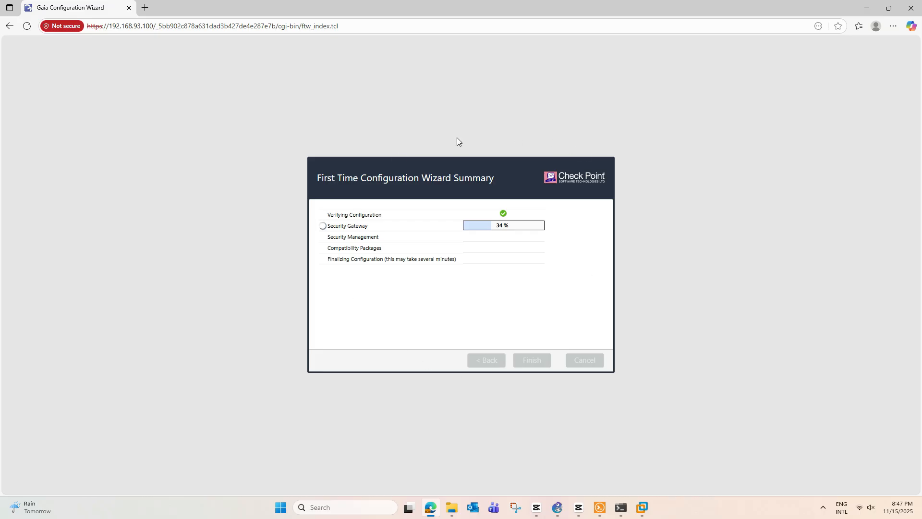
pyautogui.moveTo(559, 512)
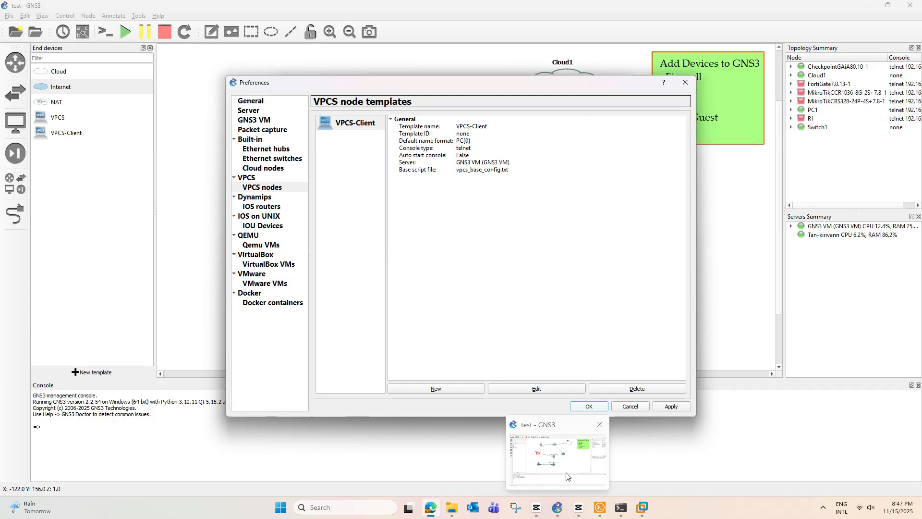
# Step: Glance at the GNS3 lab topology, then return to the Edge wizard now asking to restart
pyautogui.click(569, 463)
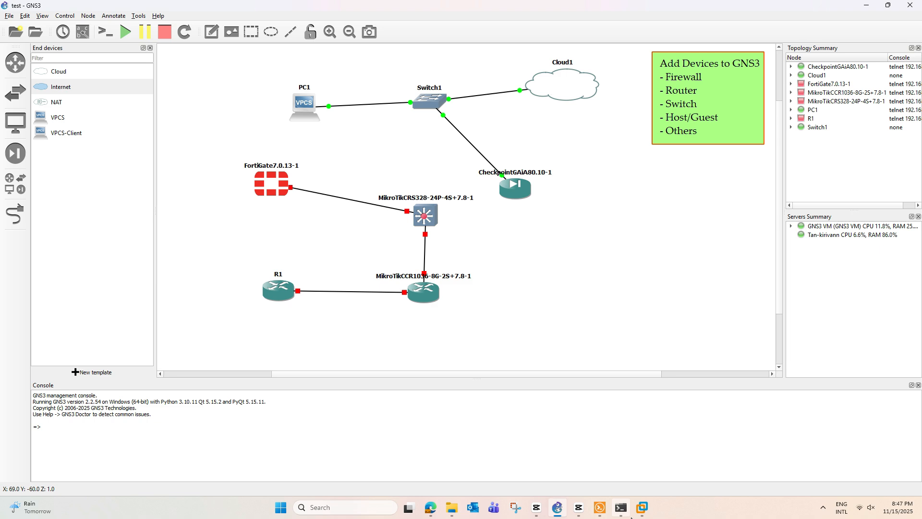
pyautogui.click(431, 508)
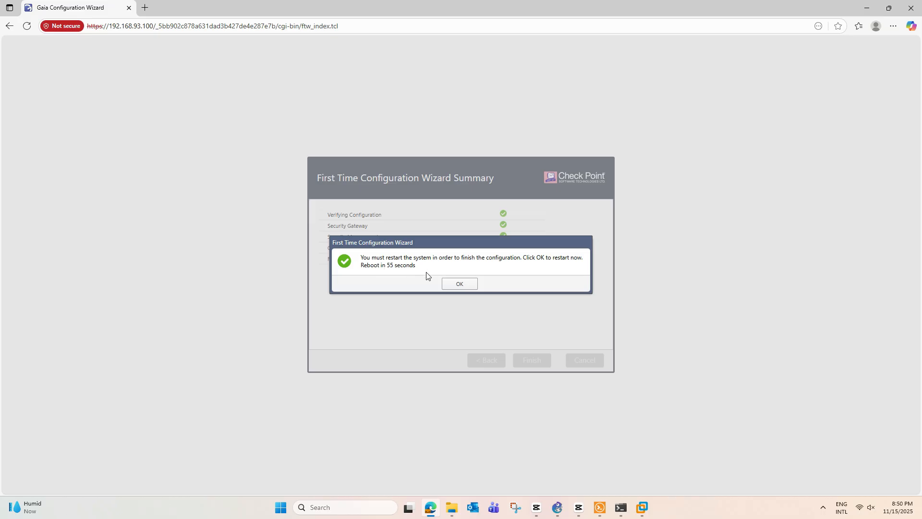
# Step: Restart Gaia now from the wizard and bring the Solar-PuTTY console beside the browser
pyautogui.click(466, 287)
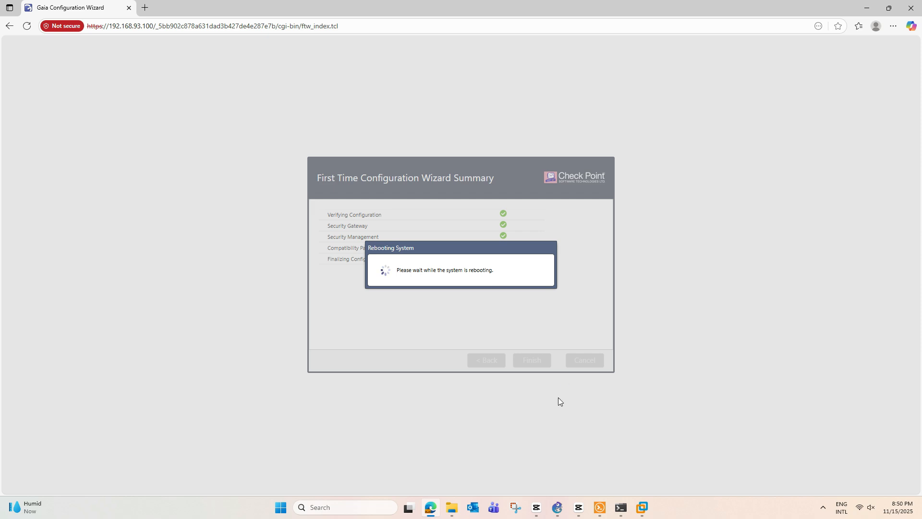
pyautogui.click(600, 512)
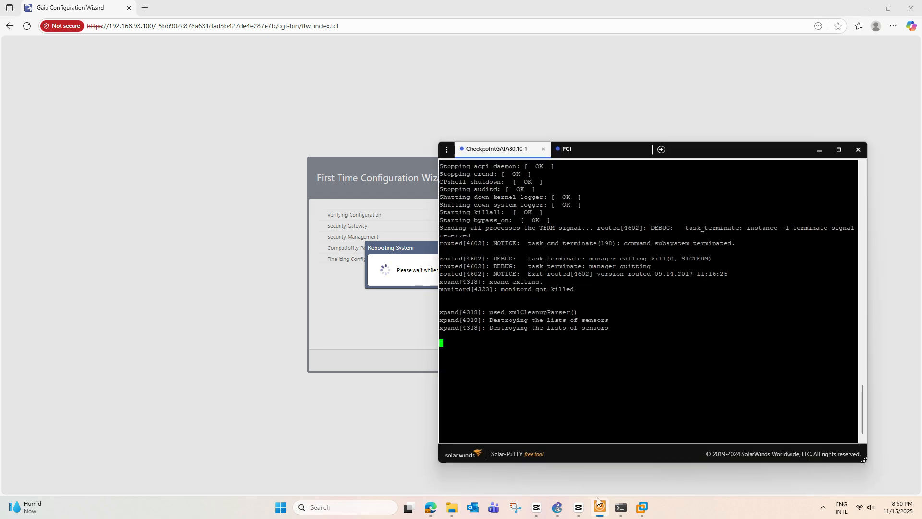
pyautogui.moveTo(709, 146); pyautogui.dragTo(830, 123)
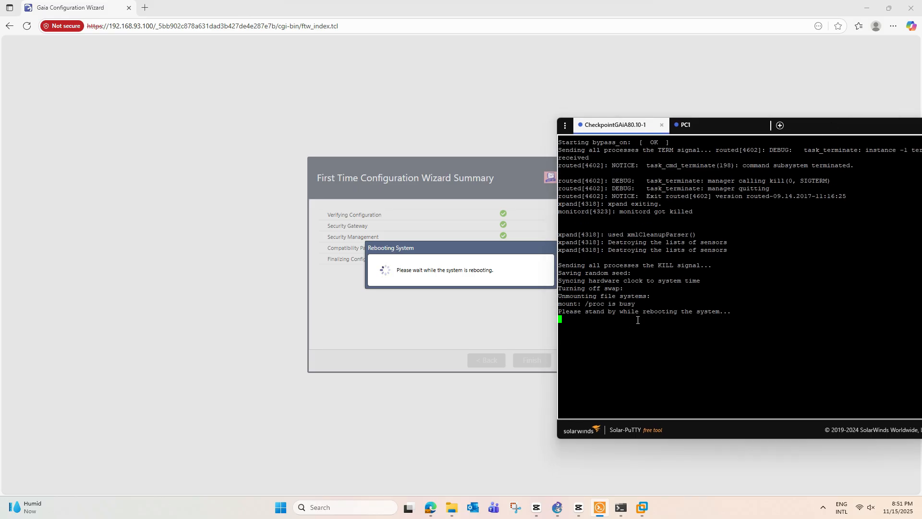
# Step: Close the PC1 console tab and boot Gaia from the local drive
pyautogui.click(737, 126)
pyautogui.click(758, 125)
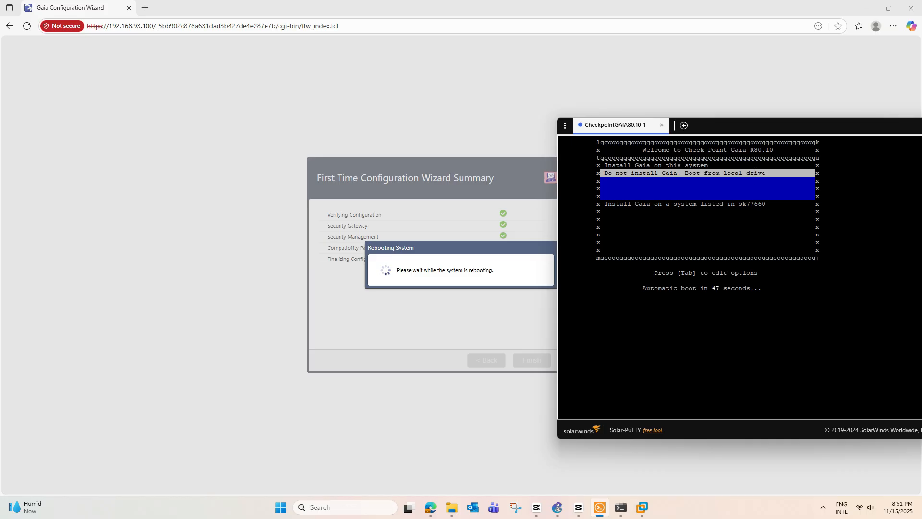
pyautogui.press('Return')
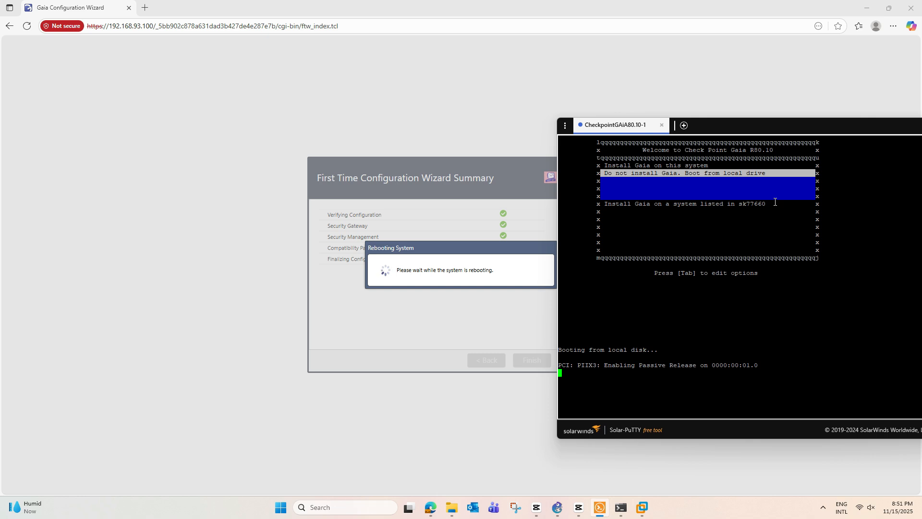
pyautogui.moveTo(776, 127); pyautogui.dragTo(783, 79)
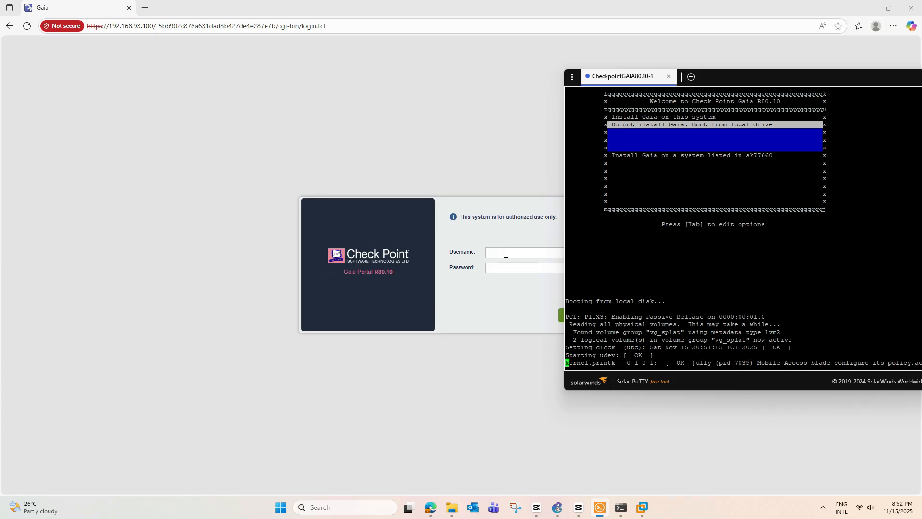
# Step: Log in to the rebooted Gaia console in Solar-PuTTY as admin
pyautogui.moveTo(752, 81); pyautogui.dragTo(732, 68)
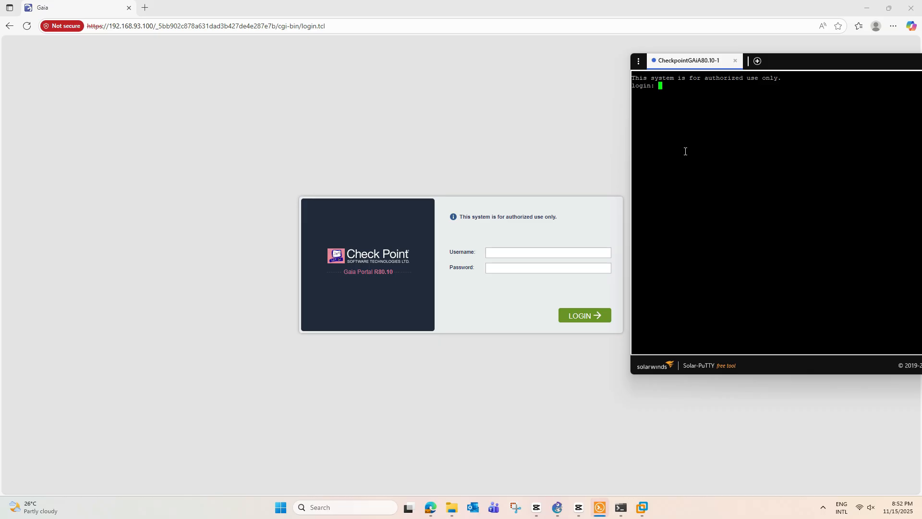
pyautogui.write('admin')
pyautogui.press('Return')
pyautogui.press('Return')
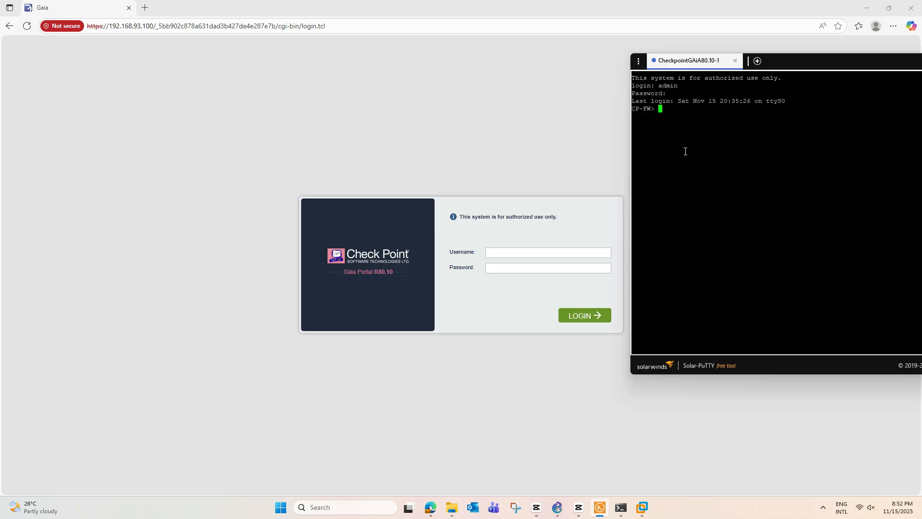
# Step: Confirm the CP-FW> prompt is reached, then bring the Gaia web login form forward
pyautogui.moveTo(654, 109); pyautogui.dragTo(634, 106)
pyautogui.click(647, 108)
pyautogui.moveTo(653, 108); pyautogui.dragTo(634, 109)
pyautogui.click(634, 109)
pyautogui.click(535, 252)
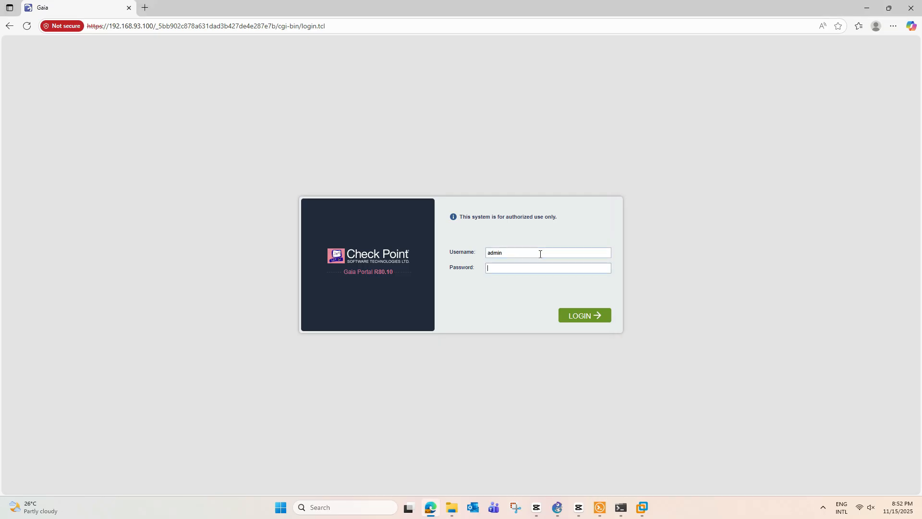
# Step: Sign in to Gaia Portal with the admin password and dismiss the Configuration Locked and Try me! popups
pyautogui.write('••')
pyautogui.press('Return')
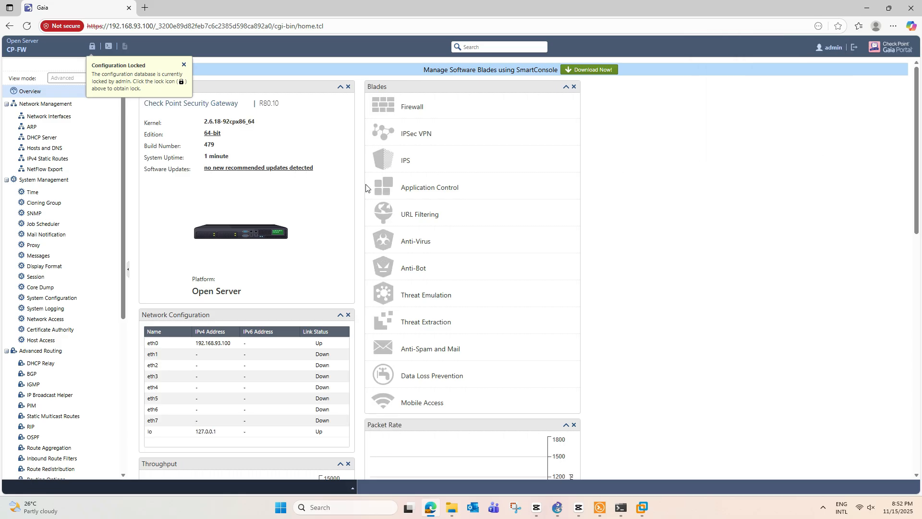
pyautogui.click(185, 64)
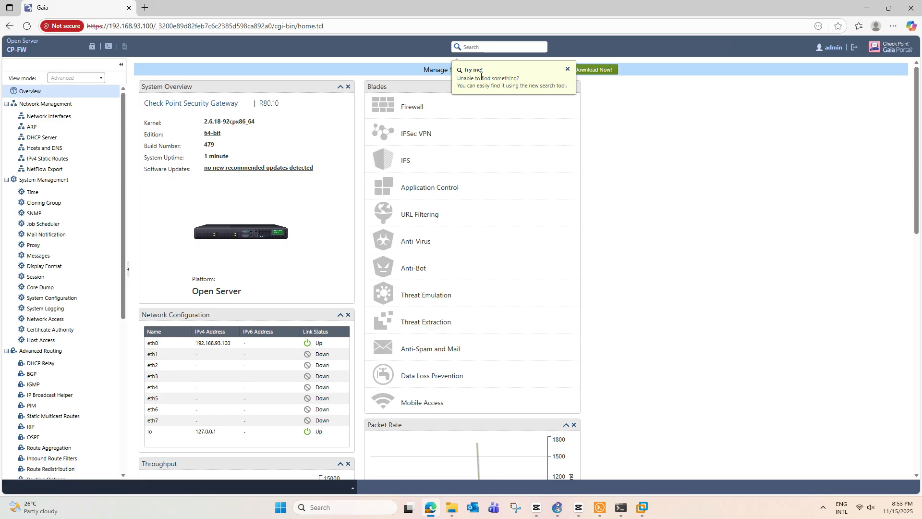
pyautogui.click(567, 70)
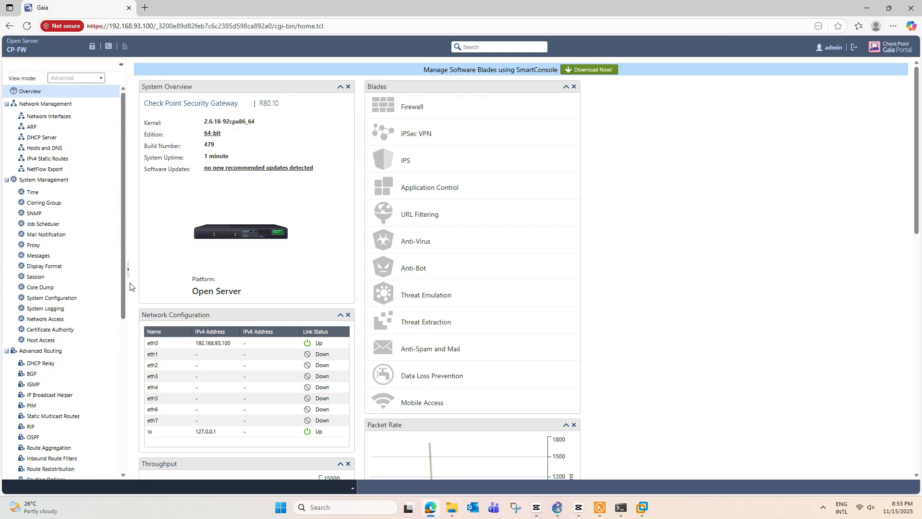
# Step: Scroll the navigation tree and point out the SmartConsole download banner on the CP-FW overview
pyautogui.moveTo(122, 287); pyautogui.dragTo(119, 420)
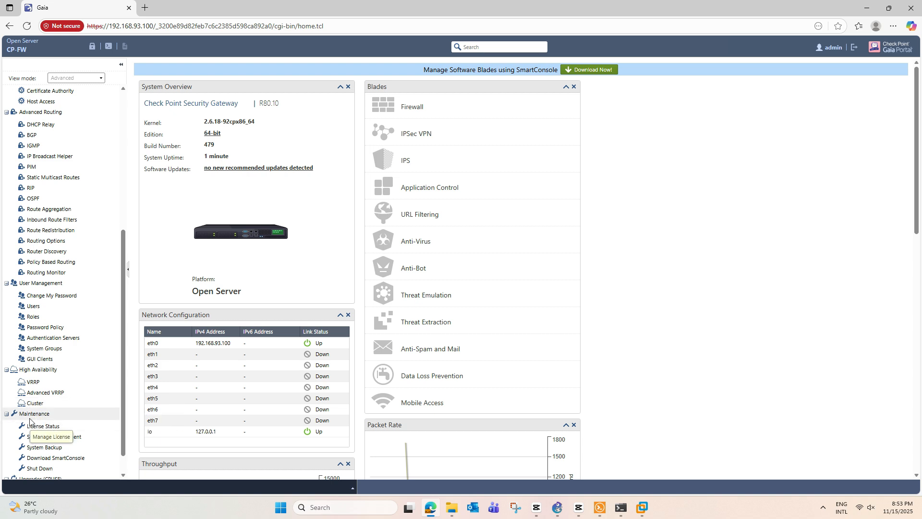
pyautogui.scroll(-1, 57, 408)
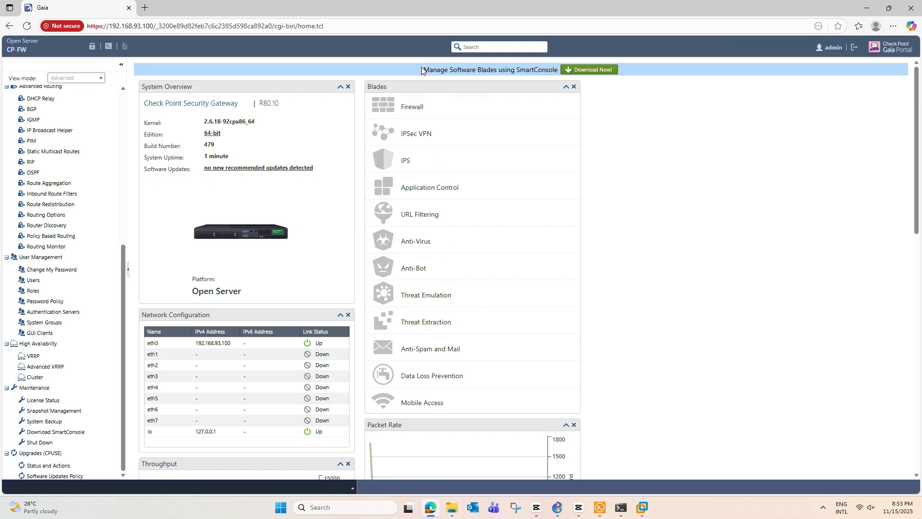
pyautogui.moveTo(430, 69); pyautogui.dragTo(559, 77)
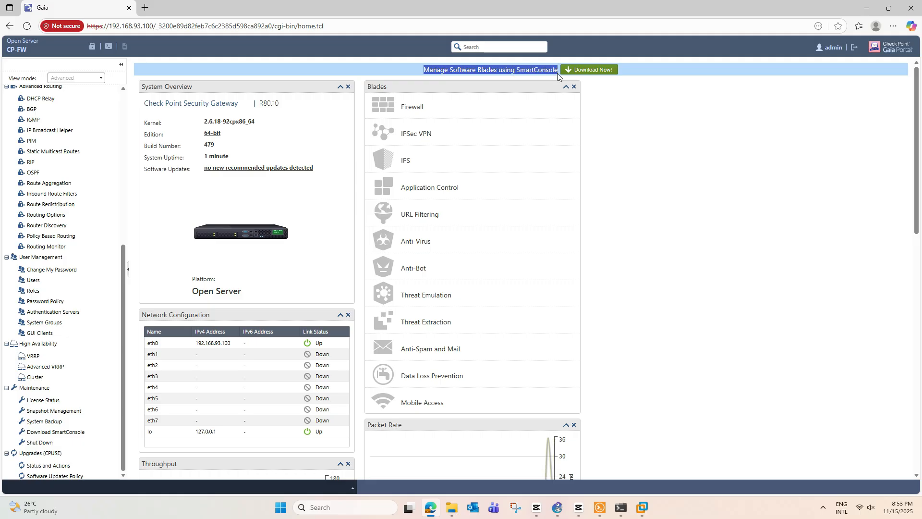
pyautogui.click(662, 73)
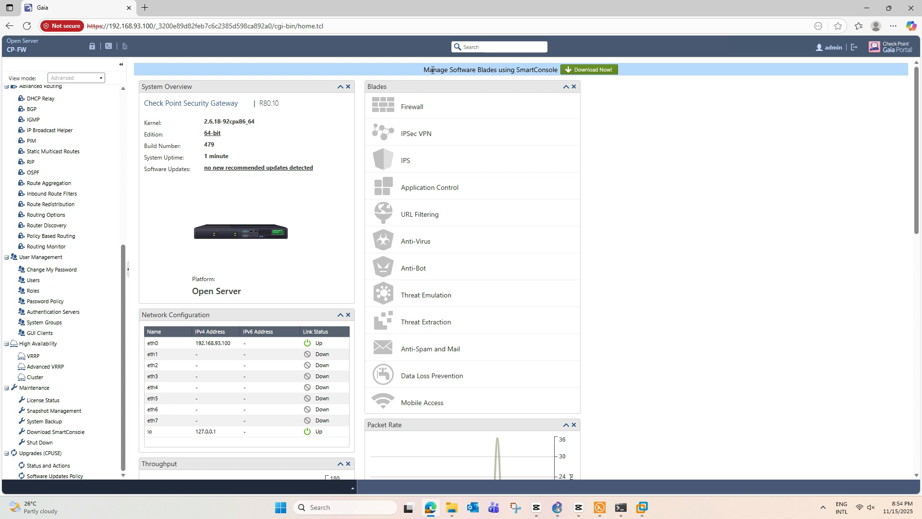
pyautogui.moveTo(432, 70); pyautogui.dragTo(500, 71)
pyautogui.click(471, 71)
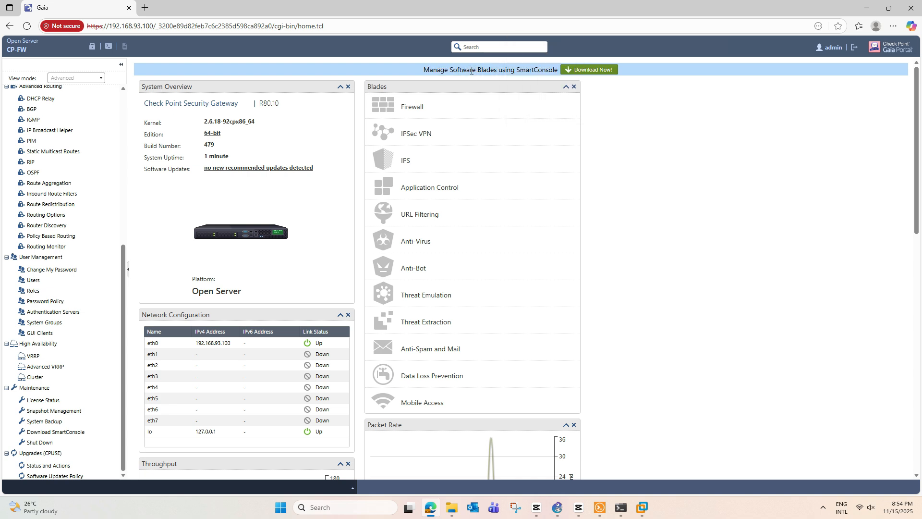
pyautogui.moveTo(523, 71); pyautogui.dragTo(554, 72)
pyautogui.click(666, 89)
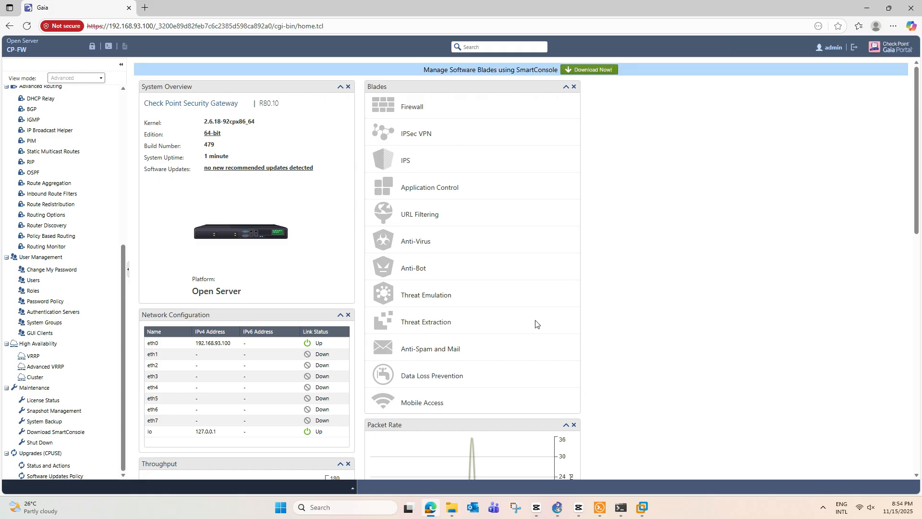
pyautogui.click(452, 508)
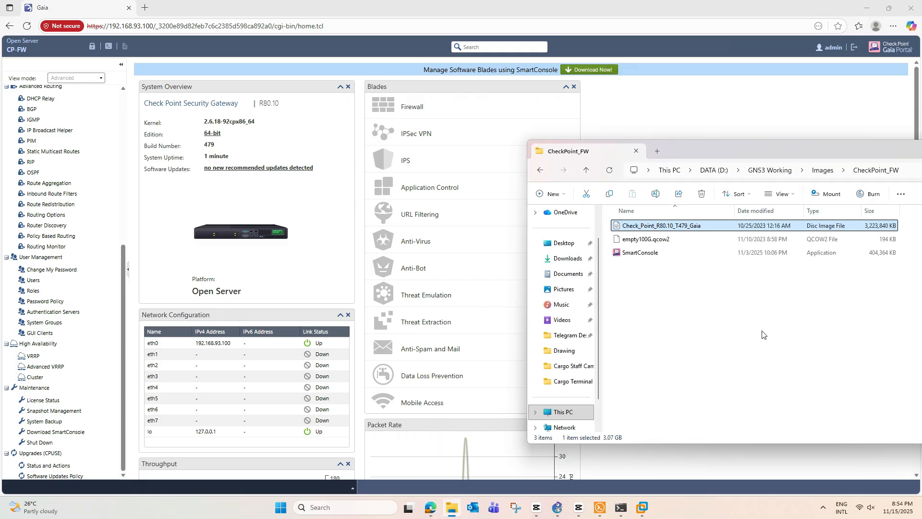
# Step: Select the SmartConsole installer in the CheckPoint_FW folder, then minimize the folder window
pyautogui.moveTo(764, 147); pyautogui.dragTo(728, 114)
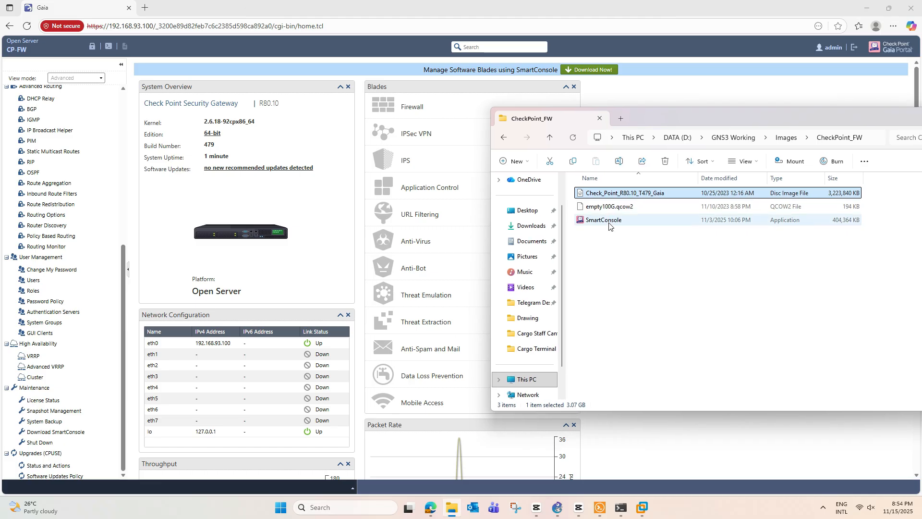
pyautogui.click(609, 224)
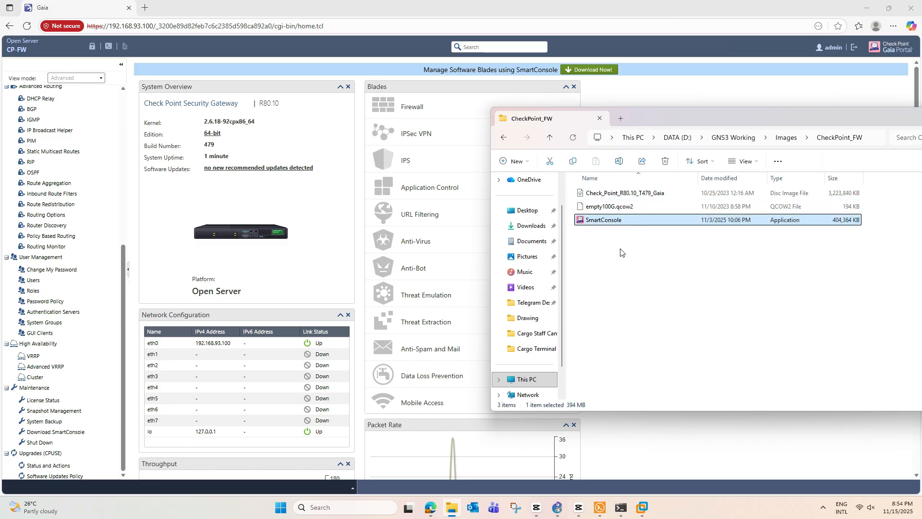
pyautogui.moveTo(860, 114); pyautogui.dragTo(775, 125)
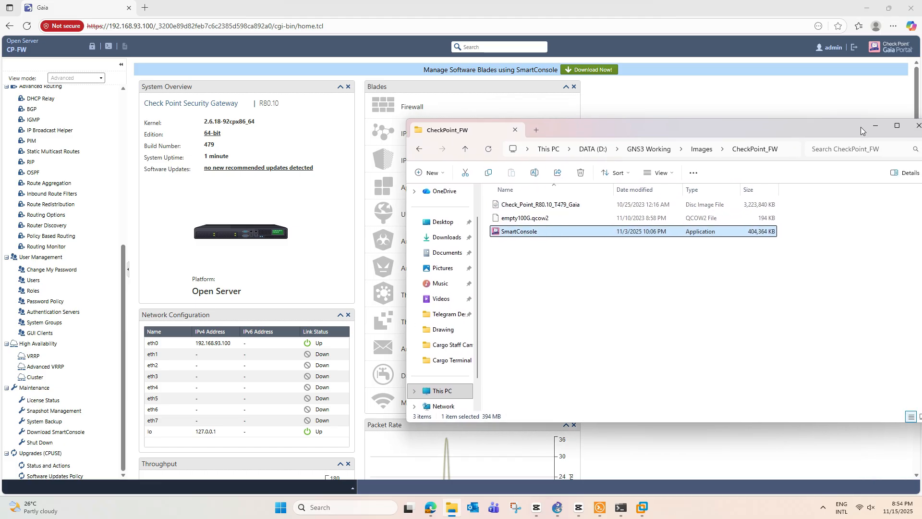
pyautogui.click(875, 126)
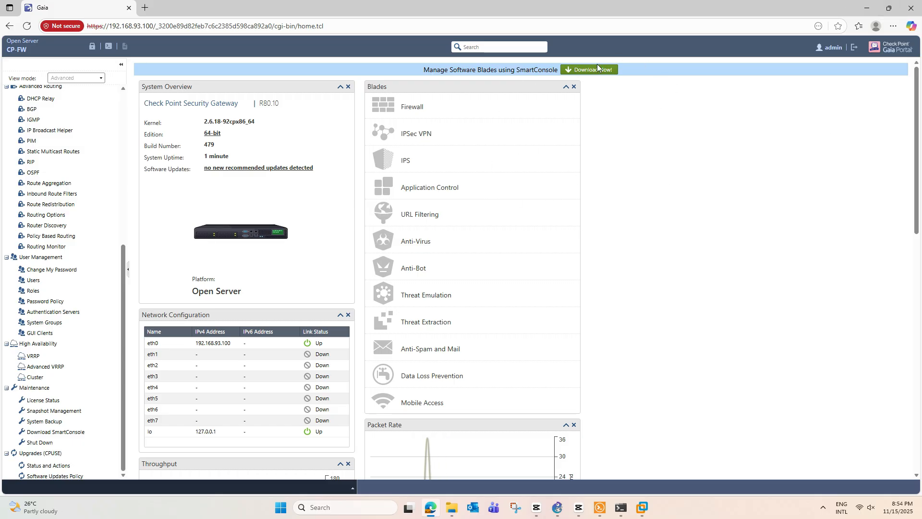
# Step: Minimize Edge, Solar-PuTTY and GNS3 to reach VMware Workstation
pyautogui.click(866, 12)
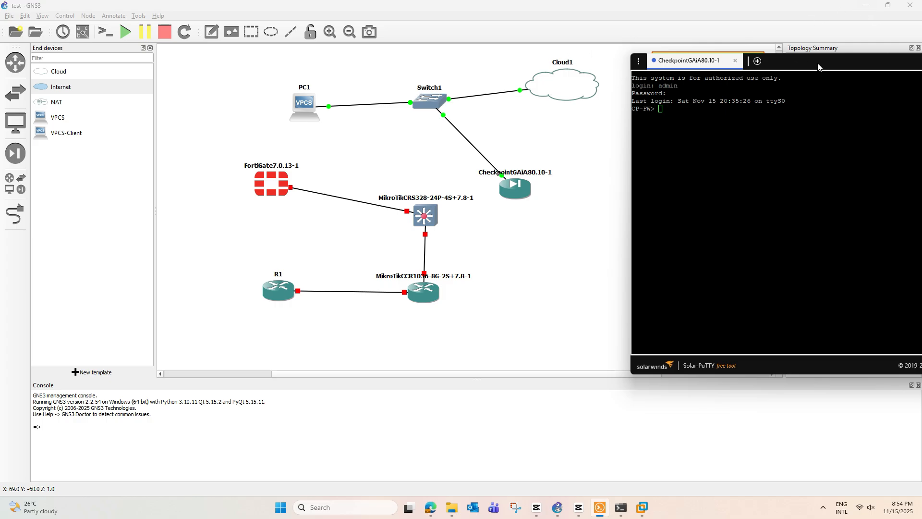
pyautogui.moveTo(819, 68); pyautogui.dragTo(618, 89)
pyautogui.click(808, 85)
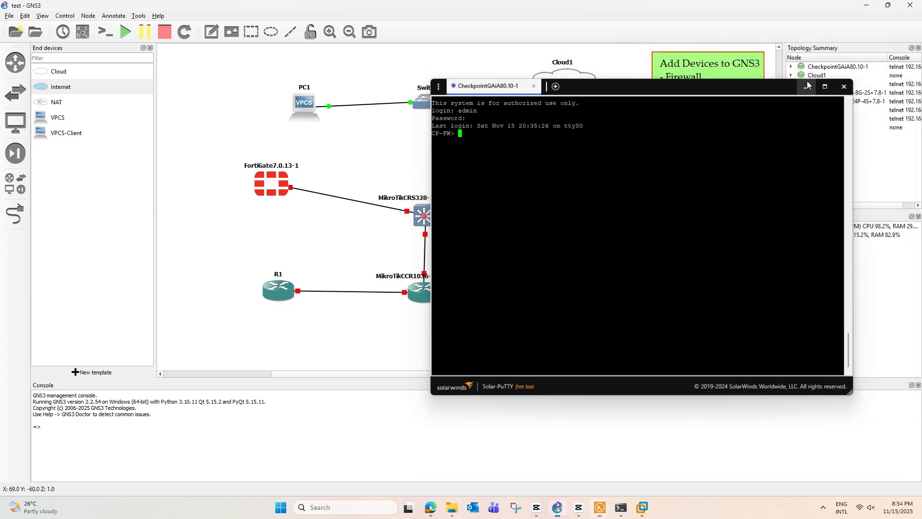
pyautogui.click(866, 5)
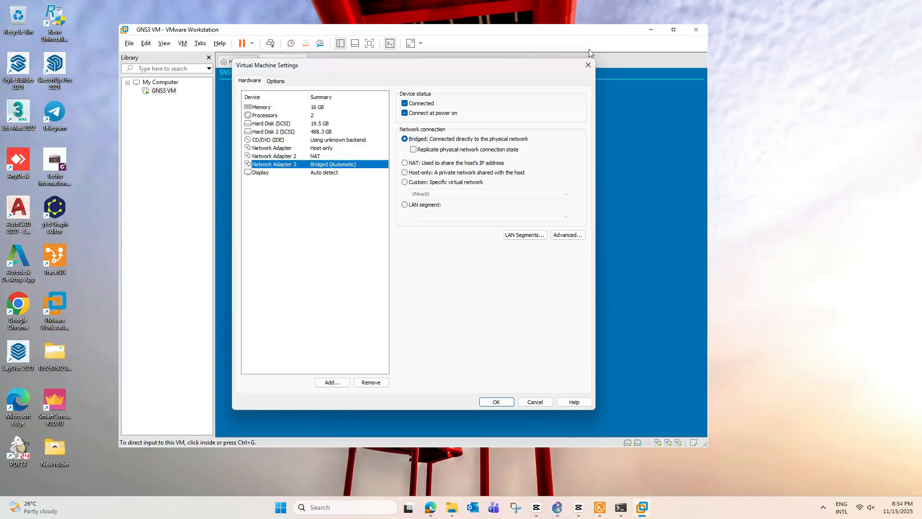
# Step: Accept the GNS3 VM settings with OK and minimize VMware, revealing the SmartConsole R80.10 installer at 42%
pyautogui.click(485, 403)
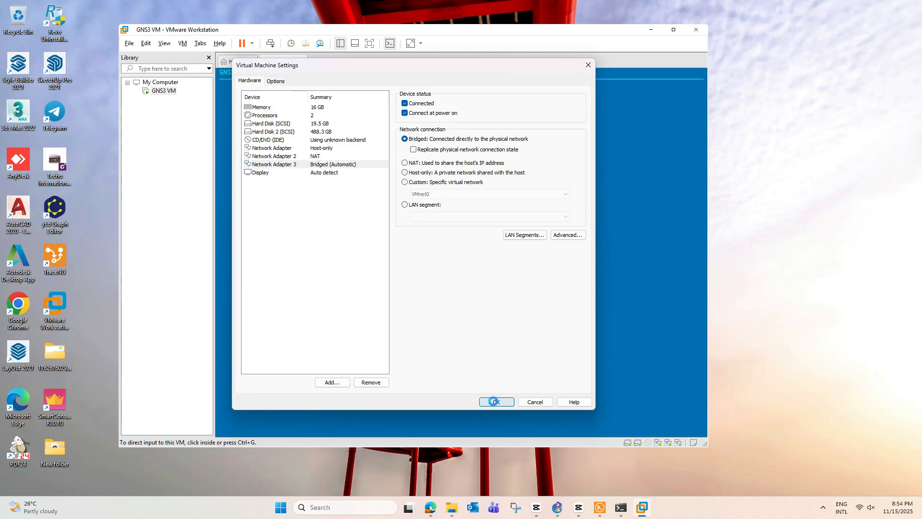
pyautogui.click(650, 33)
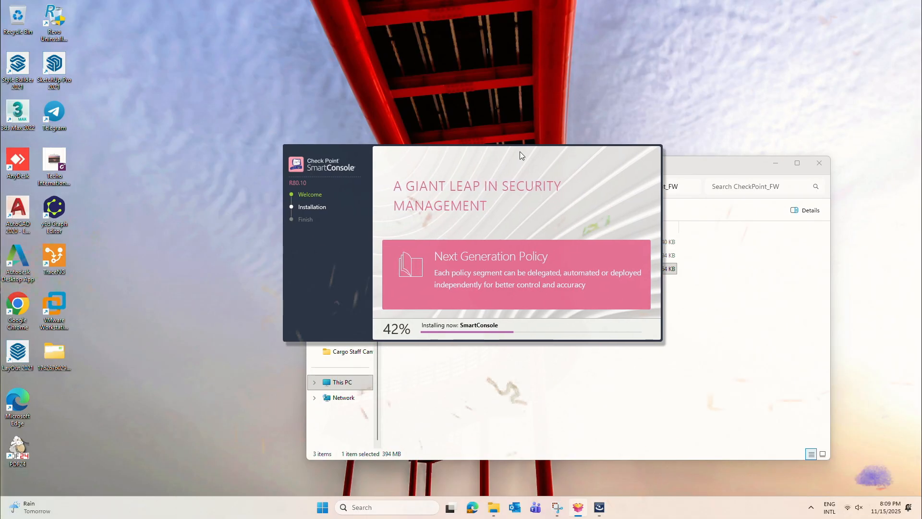
pyautogui.moveTo(519, 152); pyautogui.dragTo(534, 158)
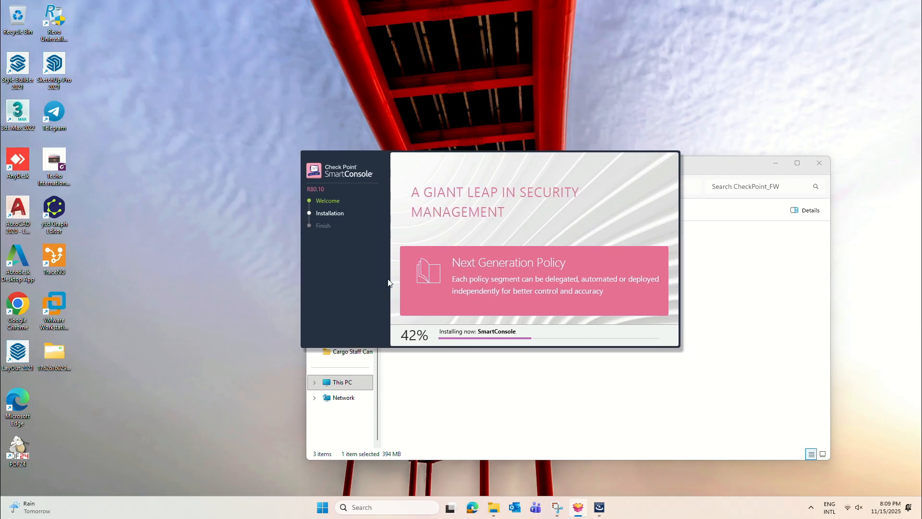
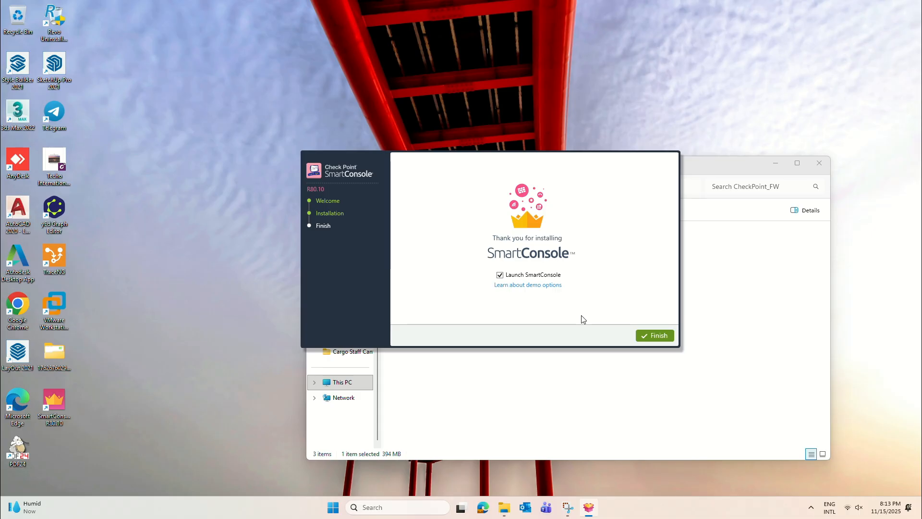
# Step: Finish the R80.10 installer with Launch SmartConsole enabled, and hide the CheckPoint_FW folder window
pyautogui.click(655, 335)
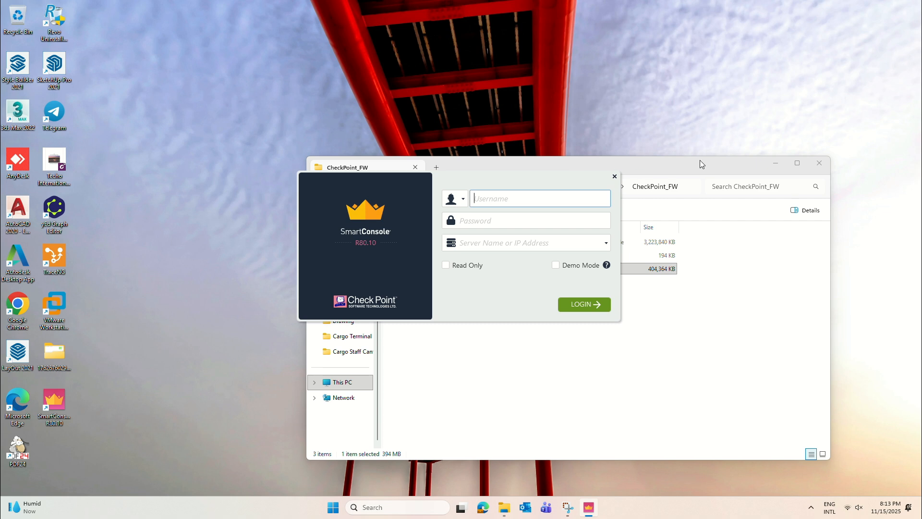
pyautogui.click(720, 162)
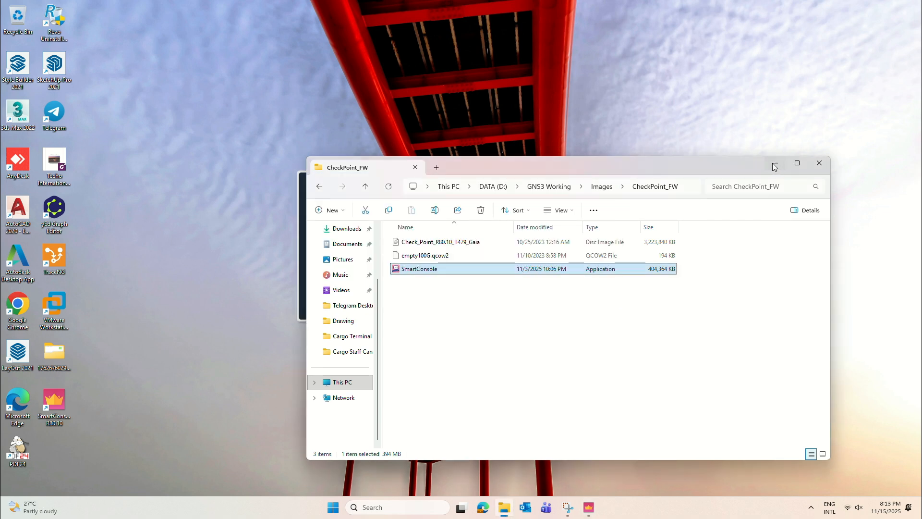
pyautogui.click(775, 167)
# Step: Reposition the SmartConsole login window and relaunch SmartConsole
pyautogui.moveTo(539, 175); pyautogui.dragTo(565, 164)
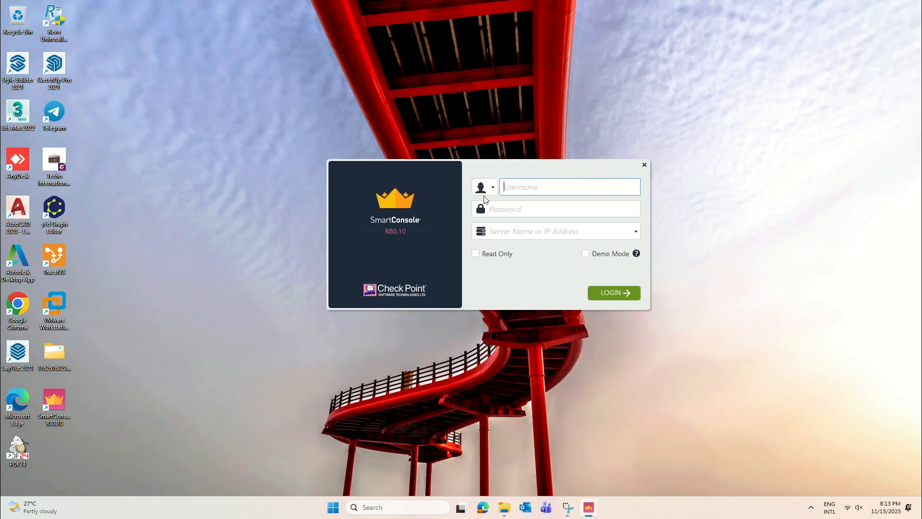
pyautogui.click(513, 214)
pyautogui.click(517, 234)
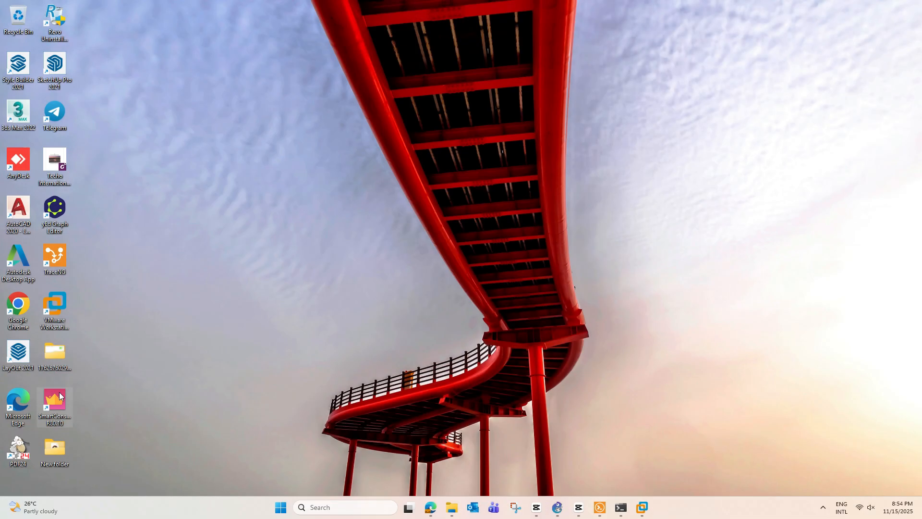
pyautogui.doubleClick(59, 392)
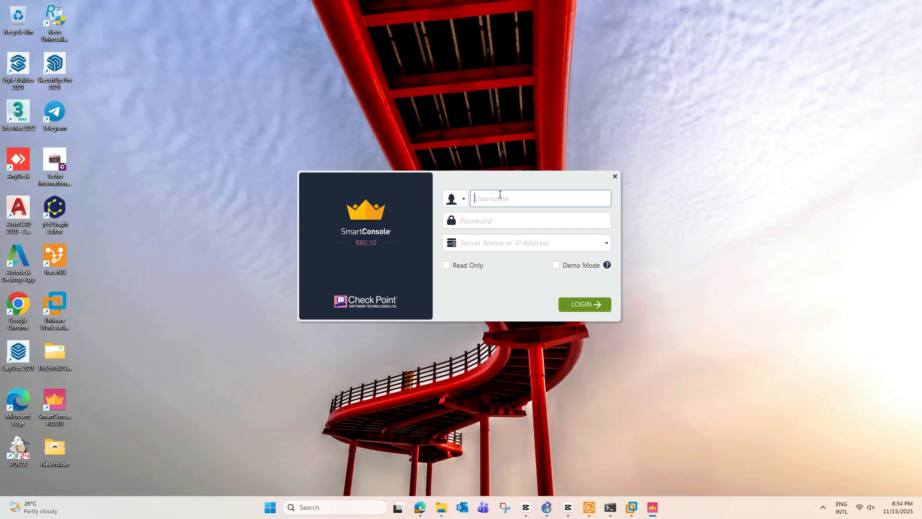
# Step: Enter the username, the password and server address 192.168.93.100 in the login fields
pyautogui.write('admin')
pyautogui.click(540, 222)
pyautogui.write('a')
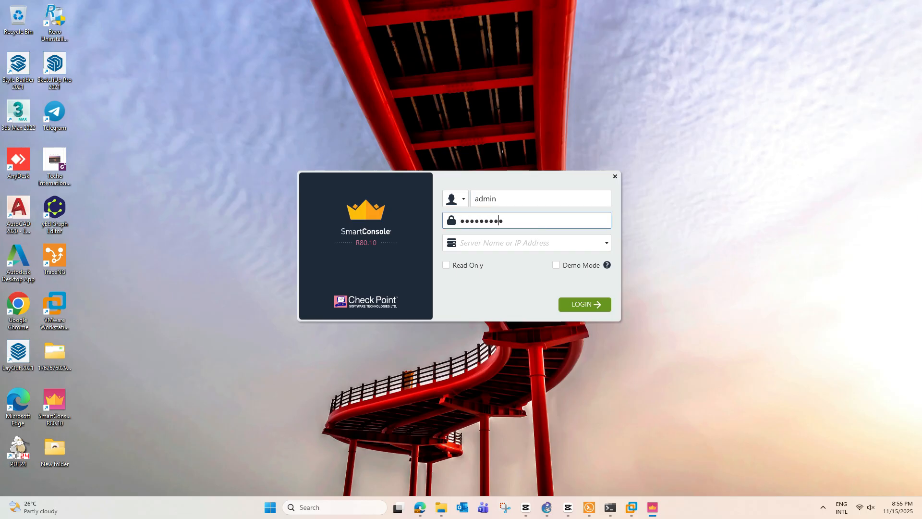
pyautogui.click(537, 241)
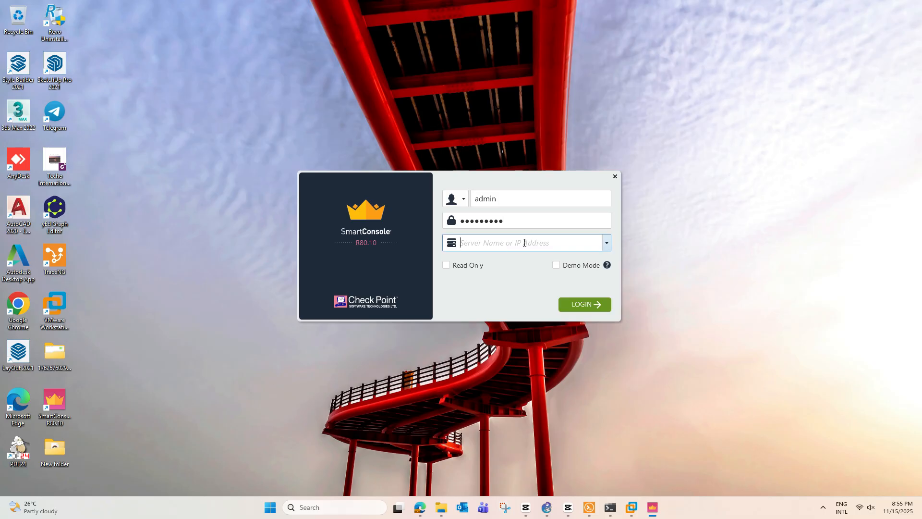
pyautogui.write('192.168.93.100')
# Step: Check the address in the Gaia portal, then log in and accept the server fingerprint
pyautogui.click(420, 507)
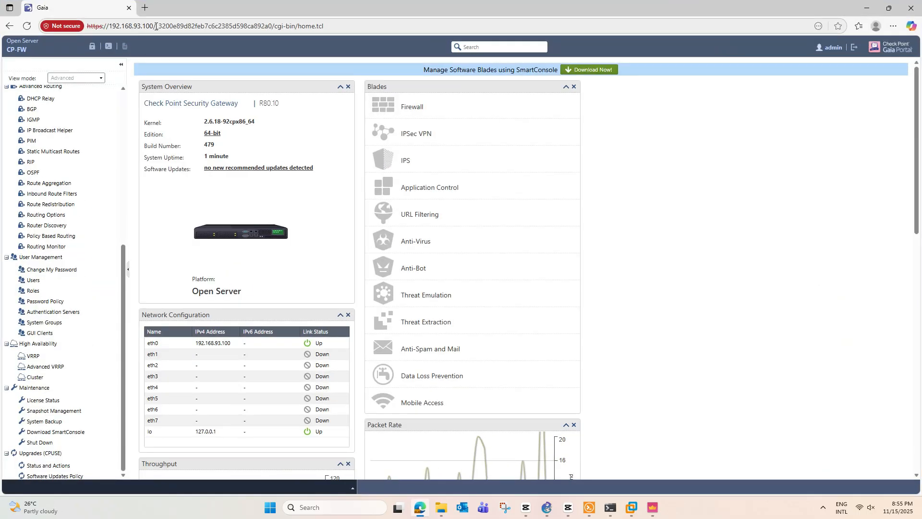
pyautogui.click(867, 8)
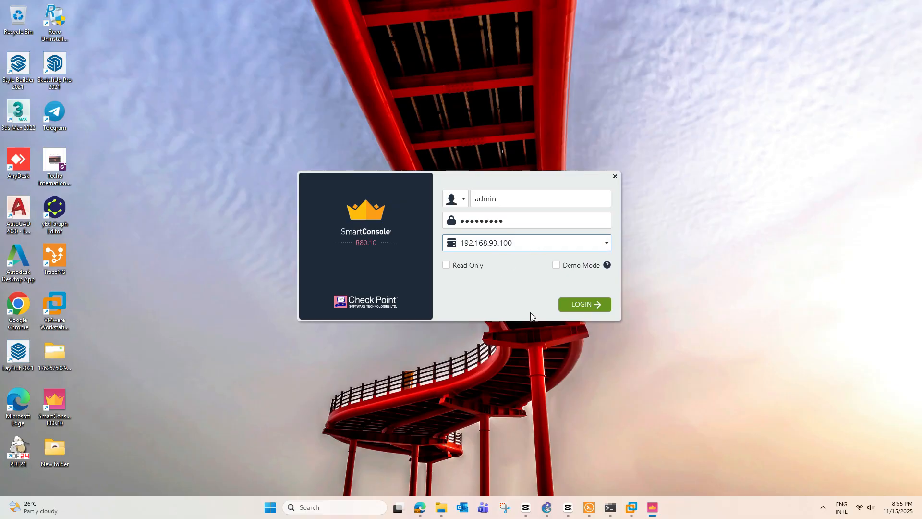
pyautogui.click(590, 305)
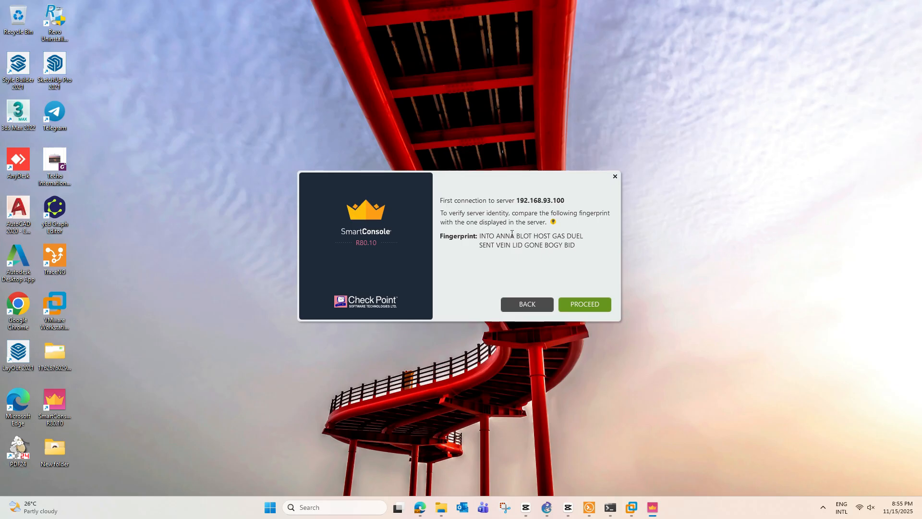
pyautogui.click(590, 304)
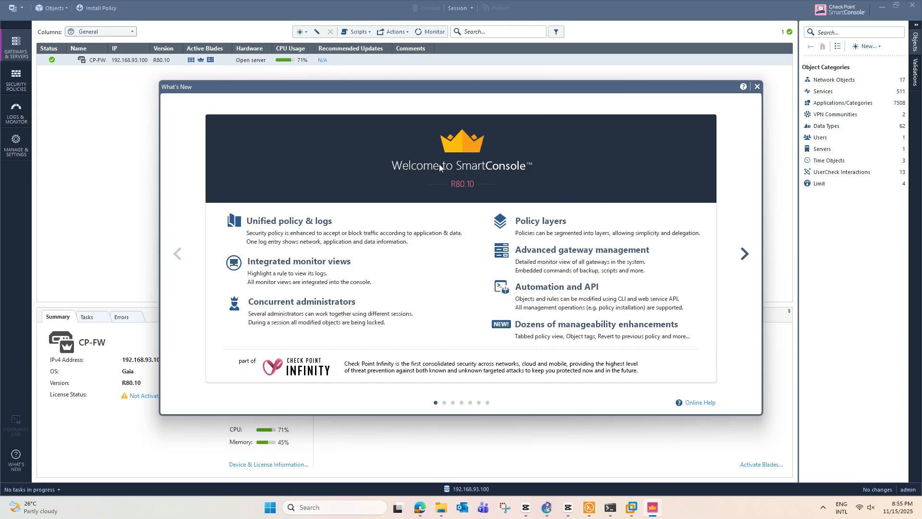
# Step: Step through the What's New slides to the last one and close the tour
pyautogui.click(745, 254)
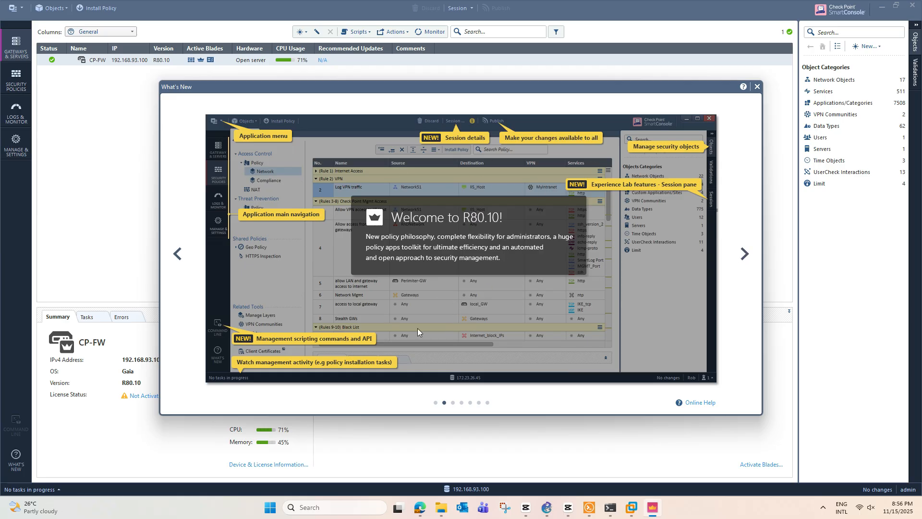
pyautogui.click(745, 255)
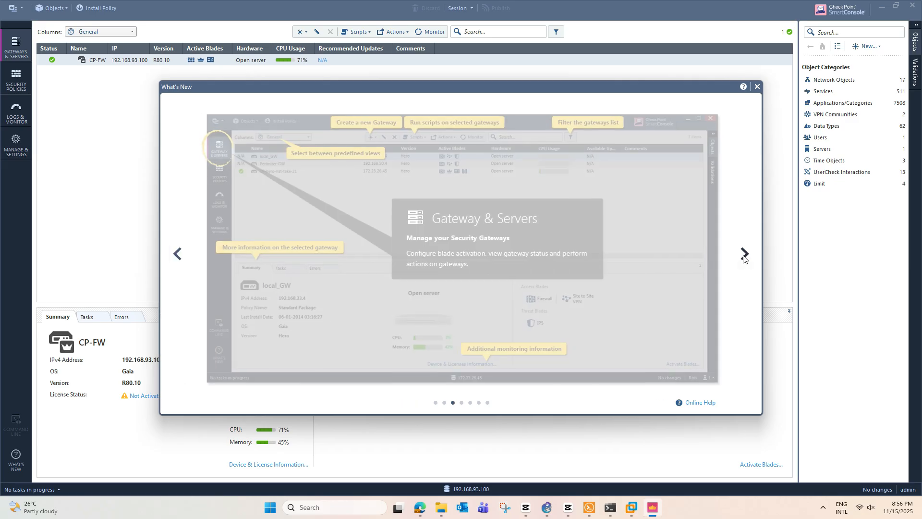
pyautogui.click(743, 258)
pyautogui.click(743, 258)
pyautogui.click(742, 258)
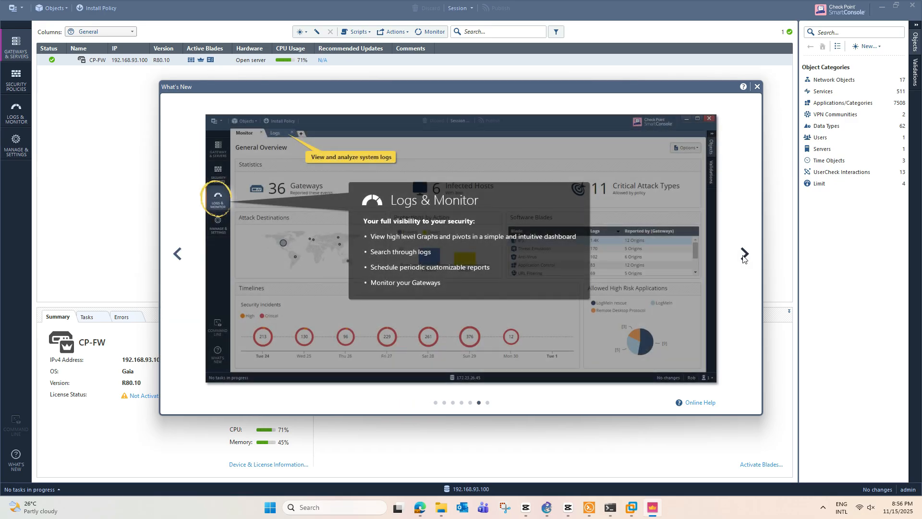
pyautogui.click(743, 258)
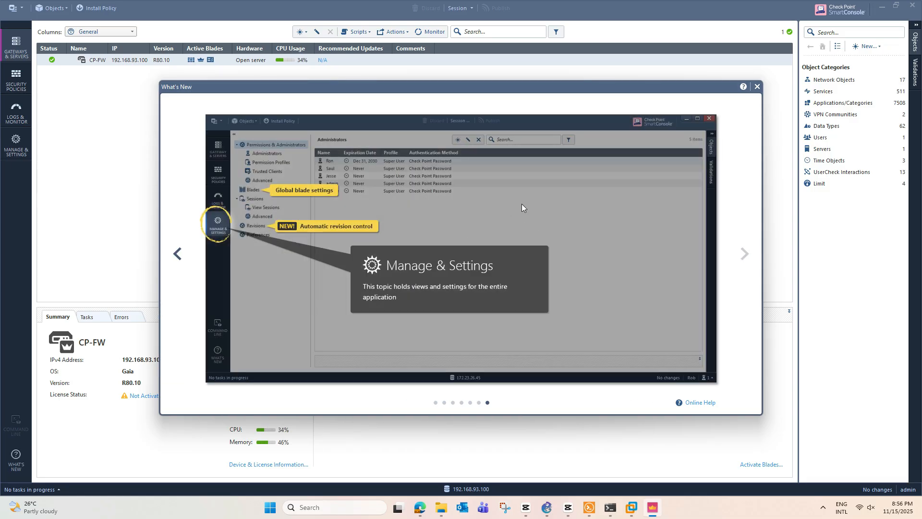
pyautogui.click(757, 87)
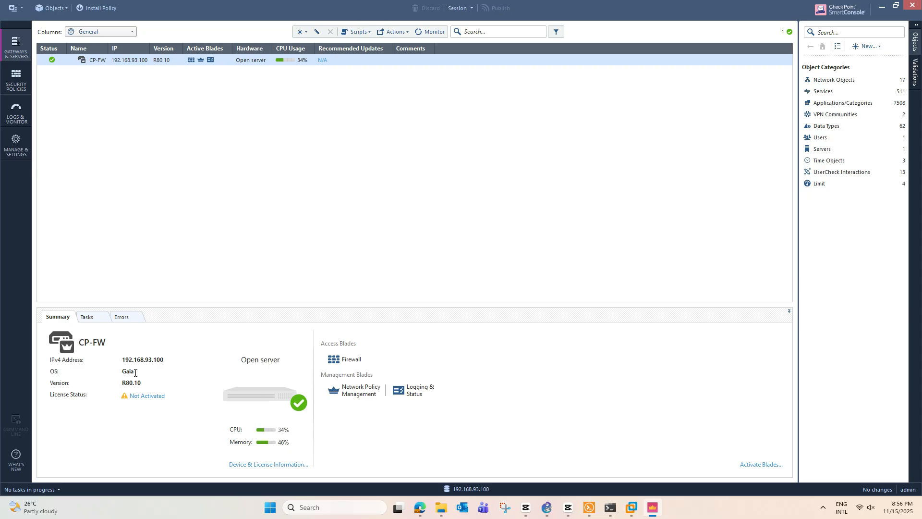
# Step: Check CP-FW's Tasks, Errors and Summary tabs
pyautogui.click(92, 318)
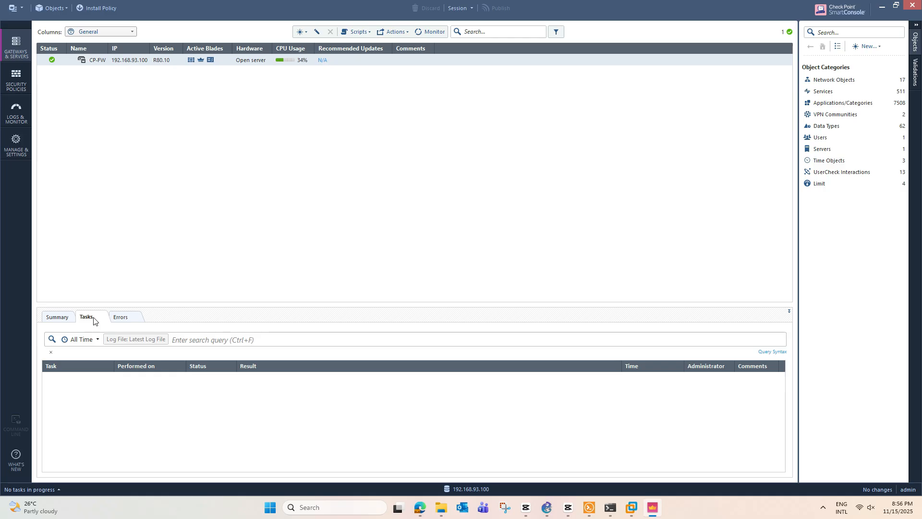
pyautogui.click(126, 319)
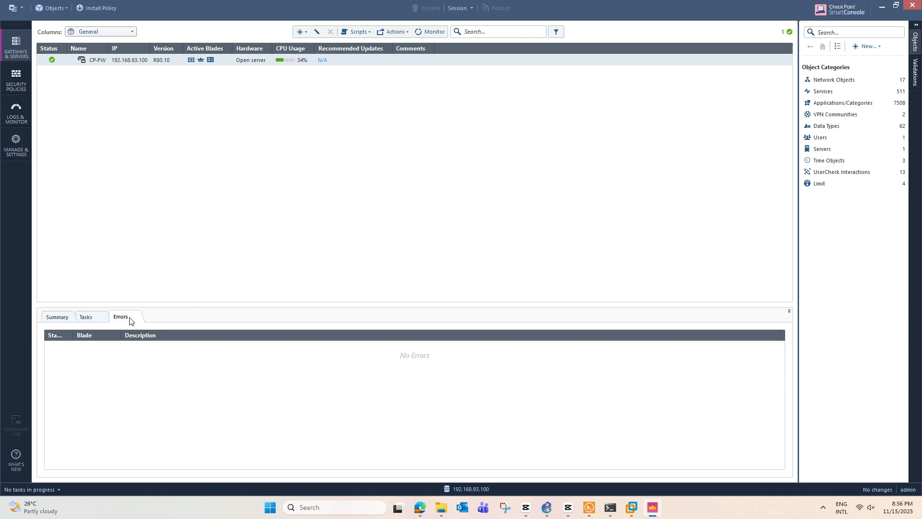
pyautogui.click(92, 319)
pyautogui.click(59, 319)
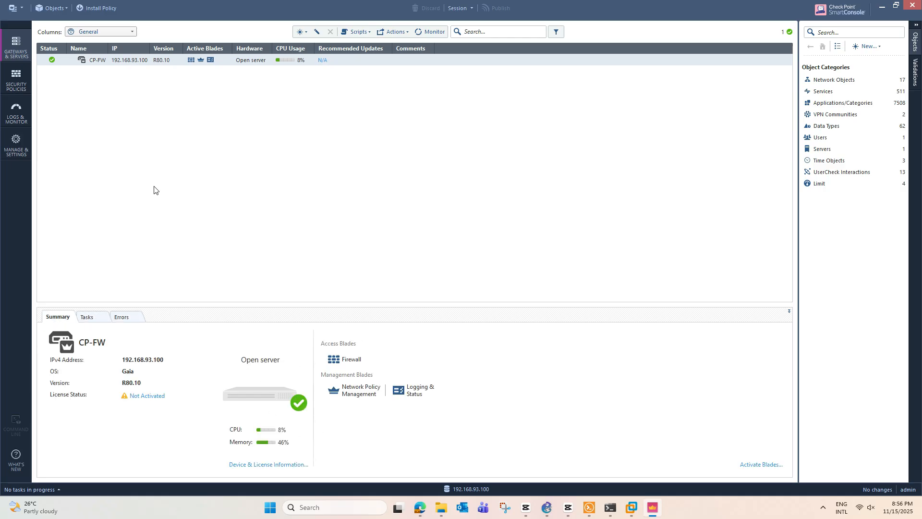
# Step: View Security Policies, return to Gateways & Servers, and bring up the Gaia Portal in Edge
pyautogui.click(17, 78)
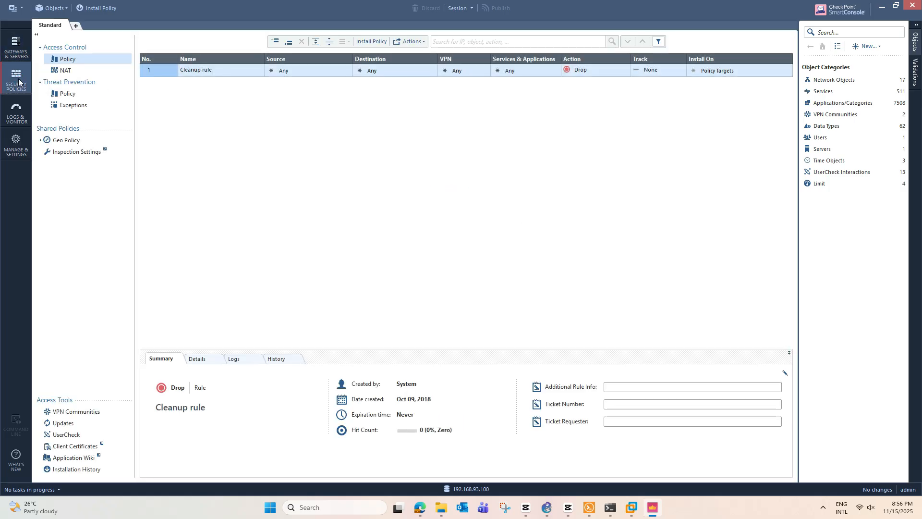
pyautogui.click(16, 46)
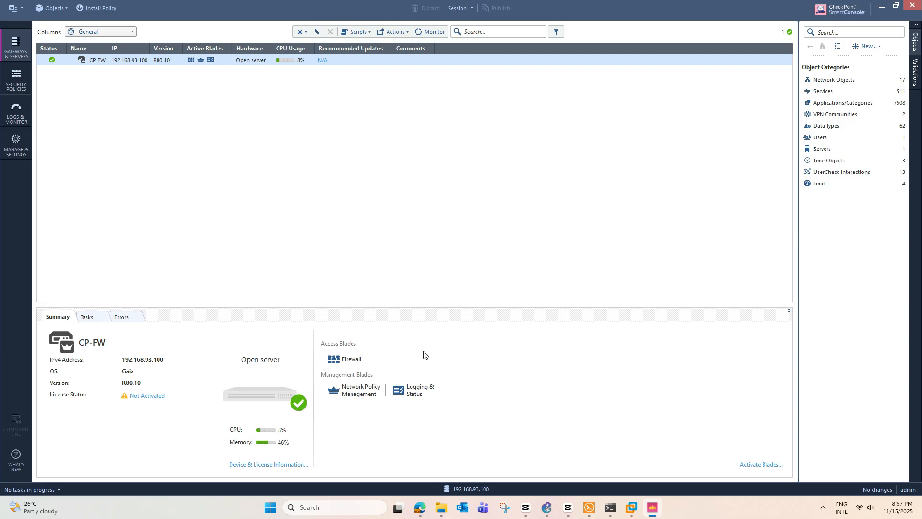
pyautogui.click(418, 512)
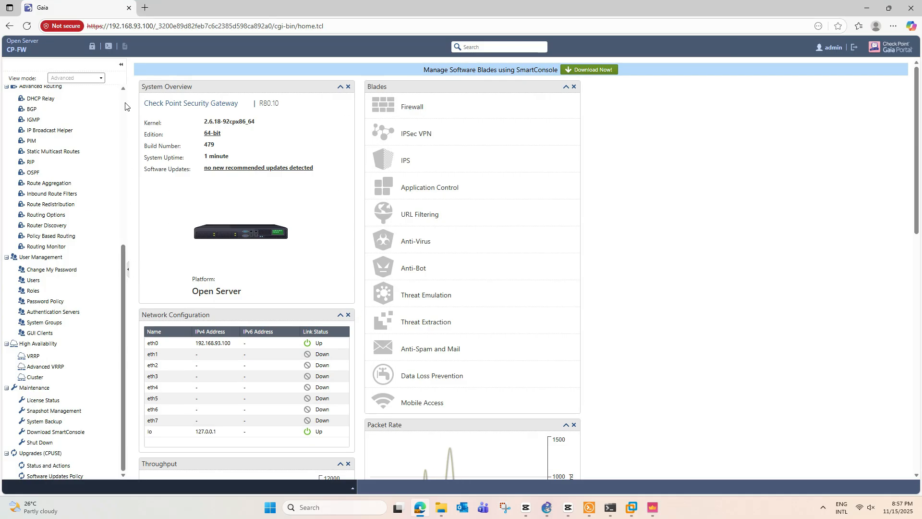
# Step: Review the CP-FW Gaia overview, briefly check SmartConsole, then bring GNS3 forward
pyautogui.moveTo(123, 261); pyautogui.dragTo(136, 110)
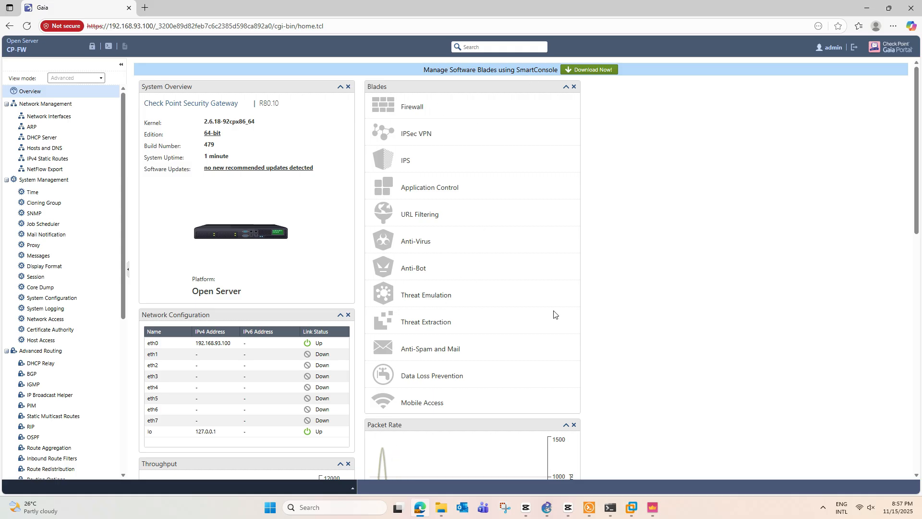
pyautogui.moveTo(658, 514)
pyautogui.click(653, 456)
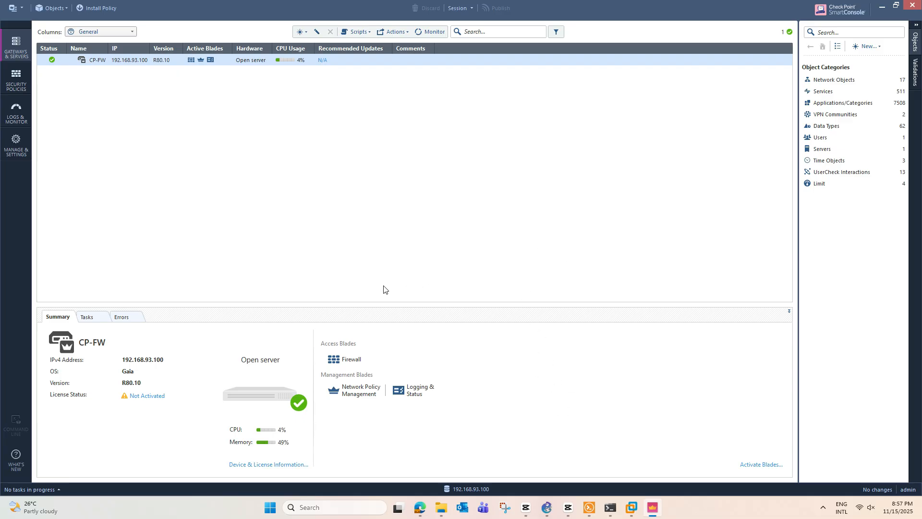
pyautogui.click(420, 508)
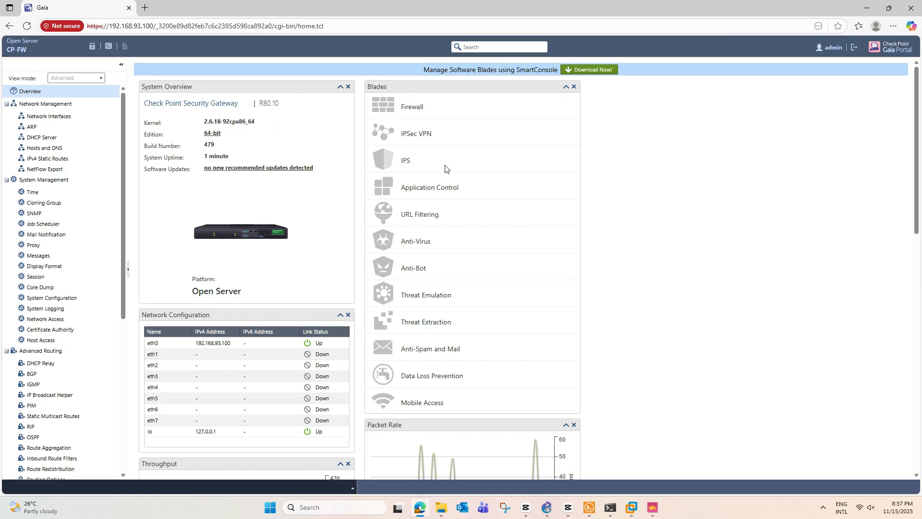
pyautogui.click(547, 508)
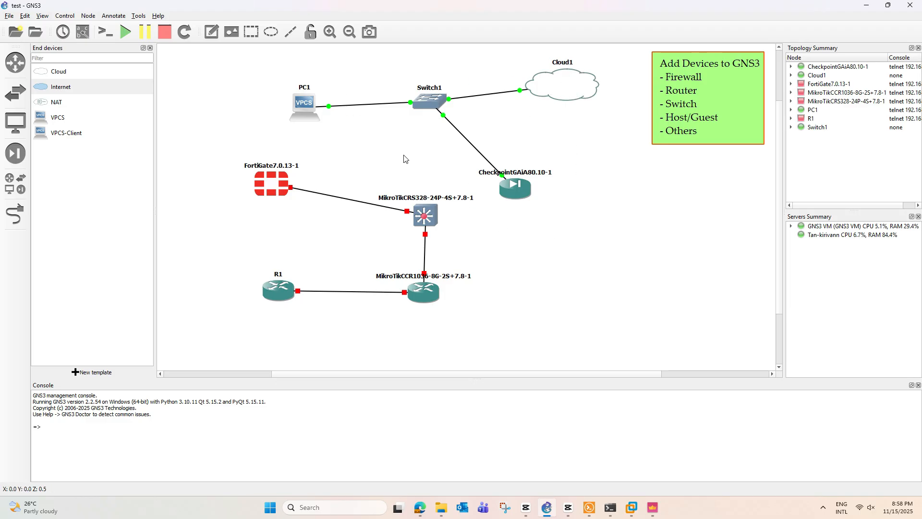
# Step: Reposition PC1, CheckpointGAiA80.10-1, FortiGate7.0.13-1, MikroTikCRS328 and R1 on the canvas
pyautogui.moveTo(298, 104); pyautogui.dragTo(289, 100)
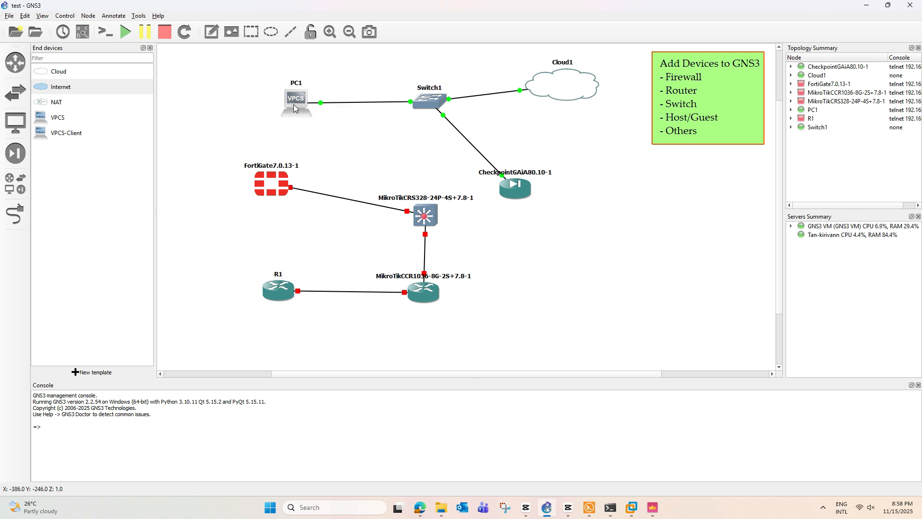
pyautogui.moveTo(523, 188); pyautogui.dragTo(574, 190)
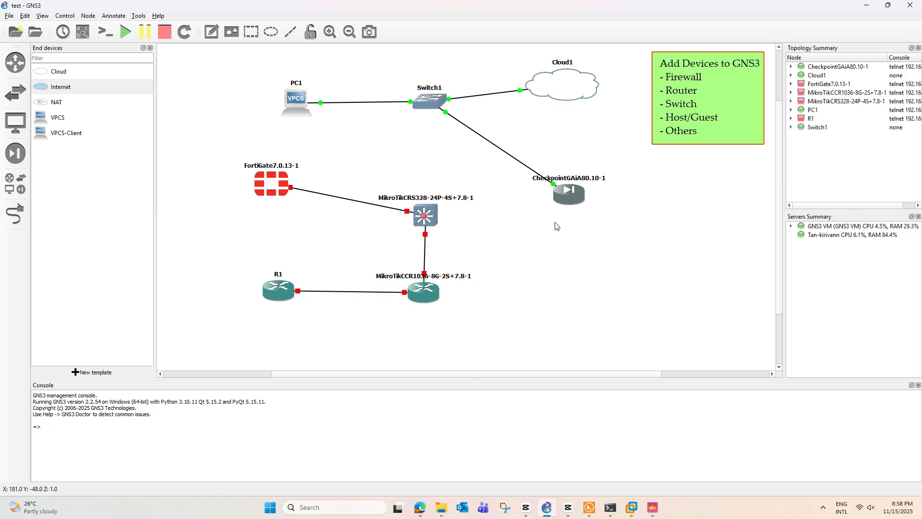
pyautogui.moveTo(268, 187); pyautogui.dragTo(254, 178)
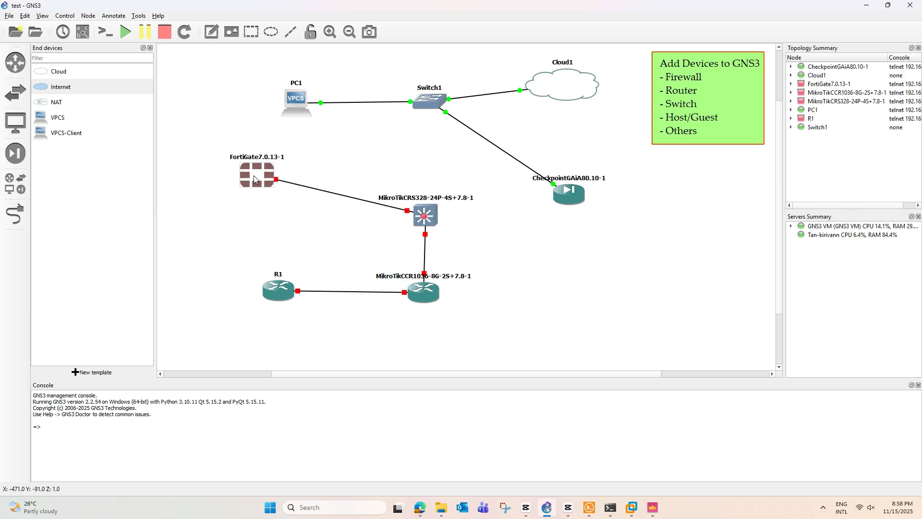
pyautogui.moveTo(433, 215); pyautogui.dragTo(434, 214)
pyautogui.moveTo(279, 289); pyautogui.dragTo(272, 289)
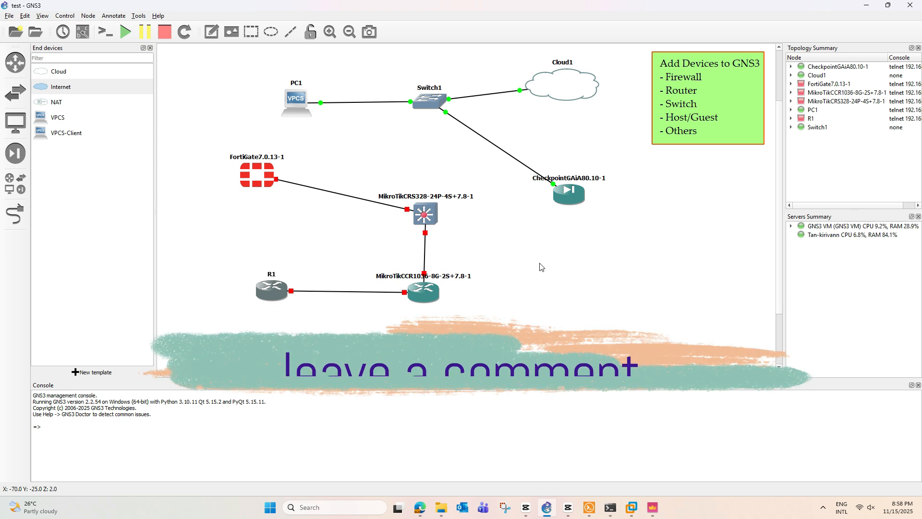
pyautogui.moveTo(569, 202); pyautogui.dragTo(575, 186)
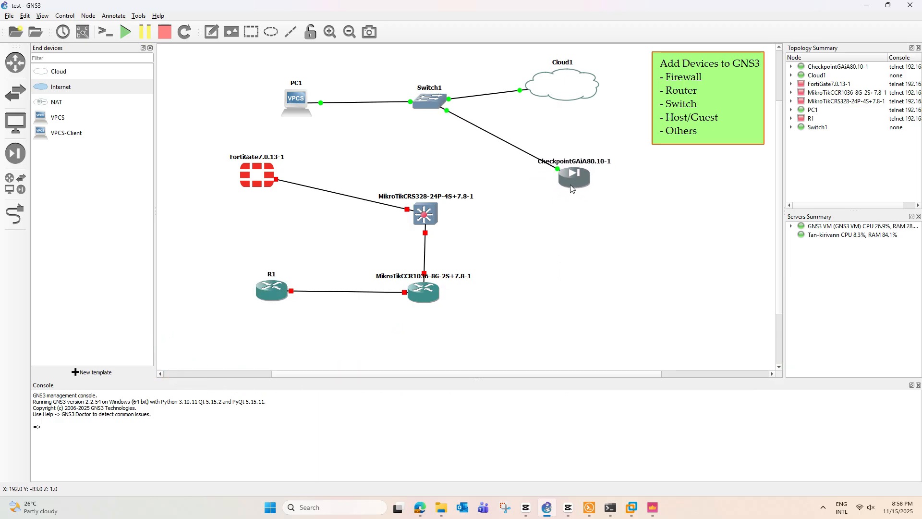